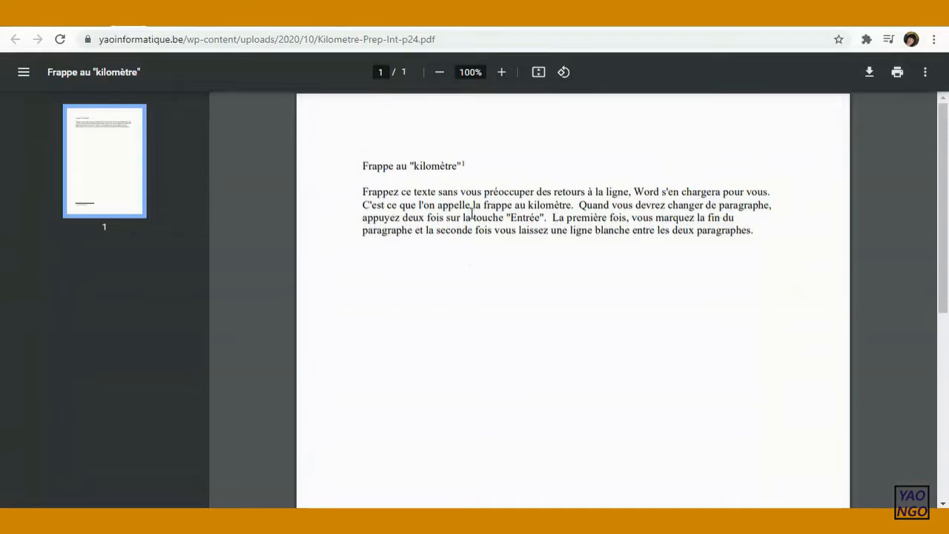
Step: Open the recent document _Valeur0-p9-brut.doc in Word and dismiss the licence notice
{"action": "left_click", "coordinate": [502, 74]}
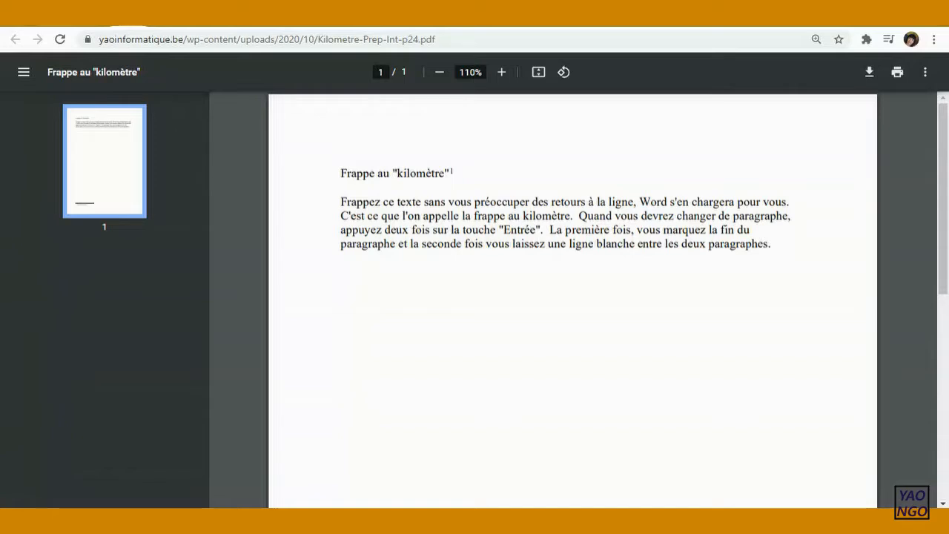
{"action": "key", "text": "super"}
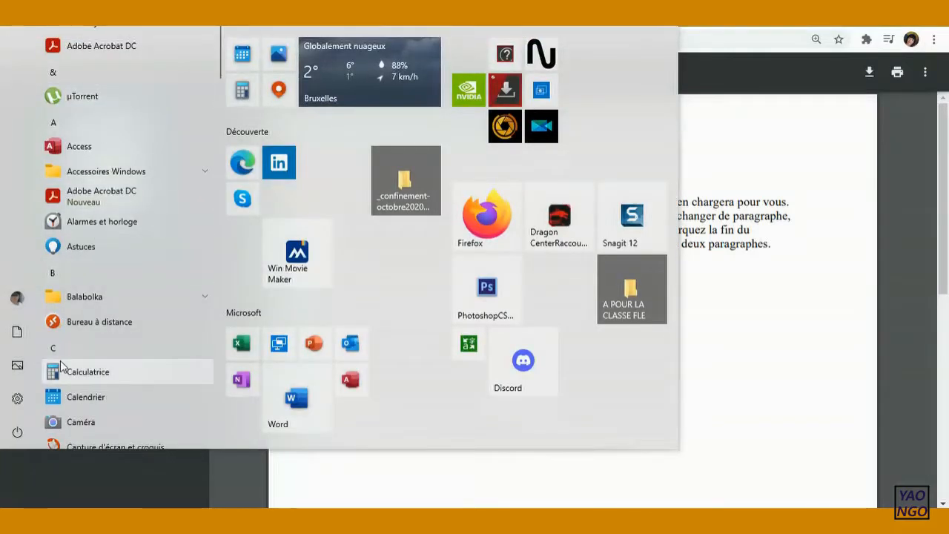
{"action": "left_click", "coordinate": [64, 273]}
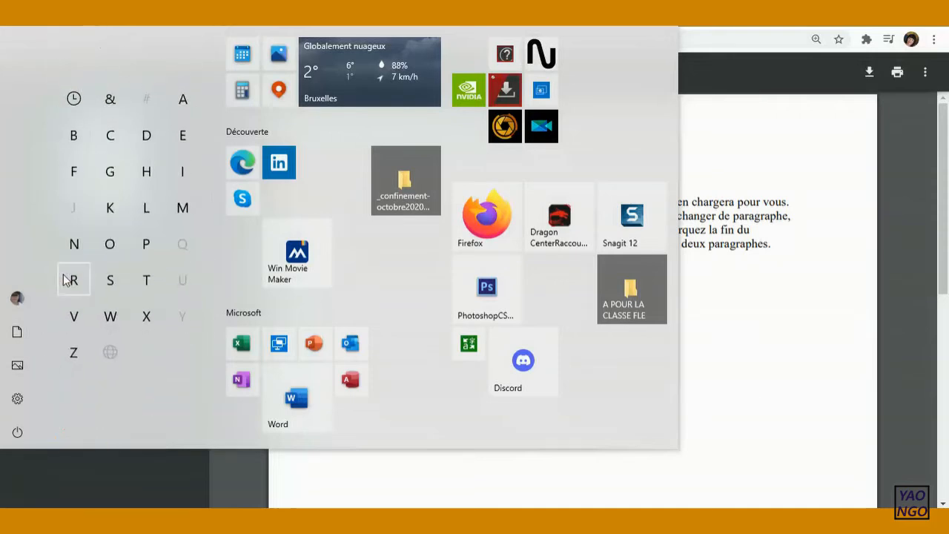
{"action": "left_click", "coordinate": [108, 323]}
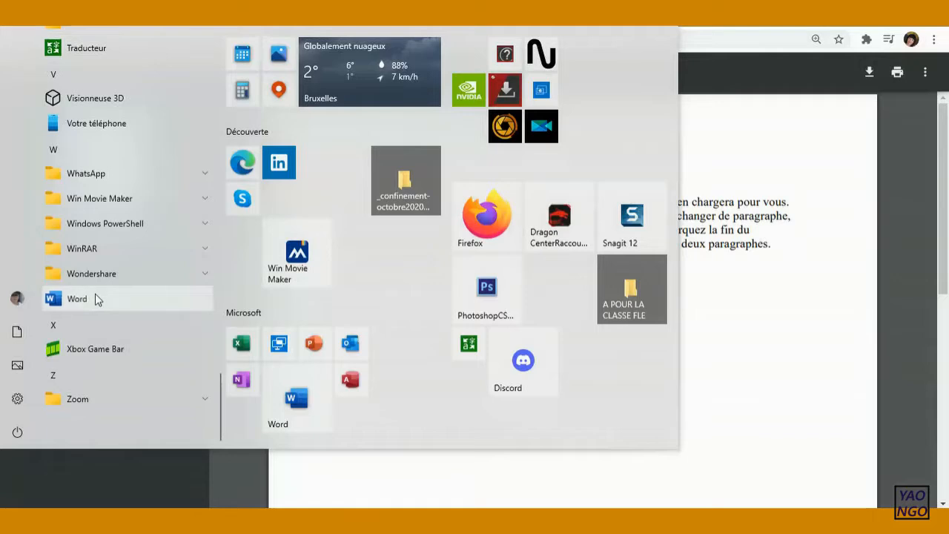
{"action": "right_click", "coordinate": [95, 299]}
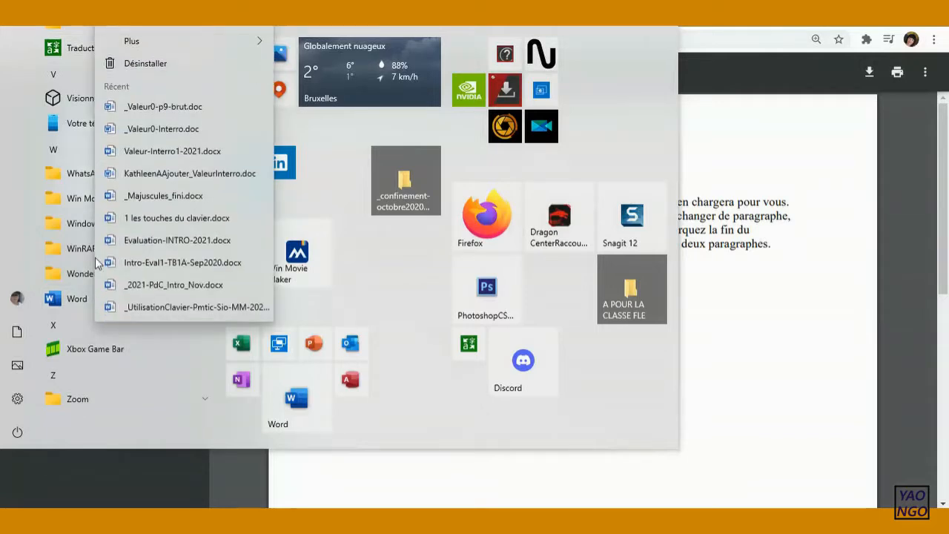
{"action": "mouse_move", "coordinate": [162, 49]}
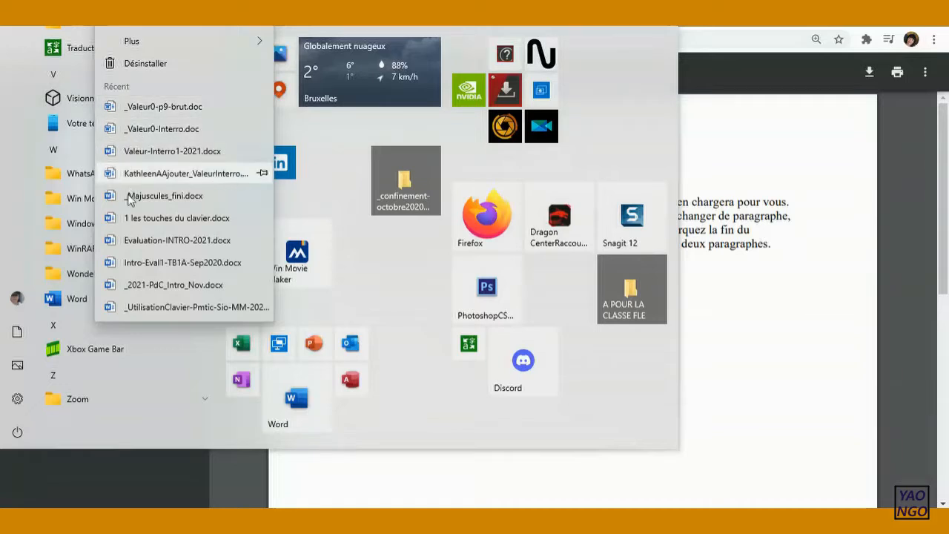
{"action": "left_click", "coordinate": [144, 108]}
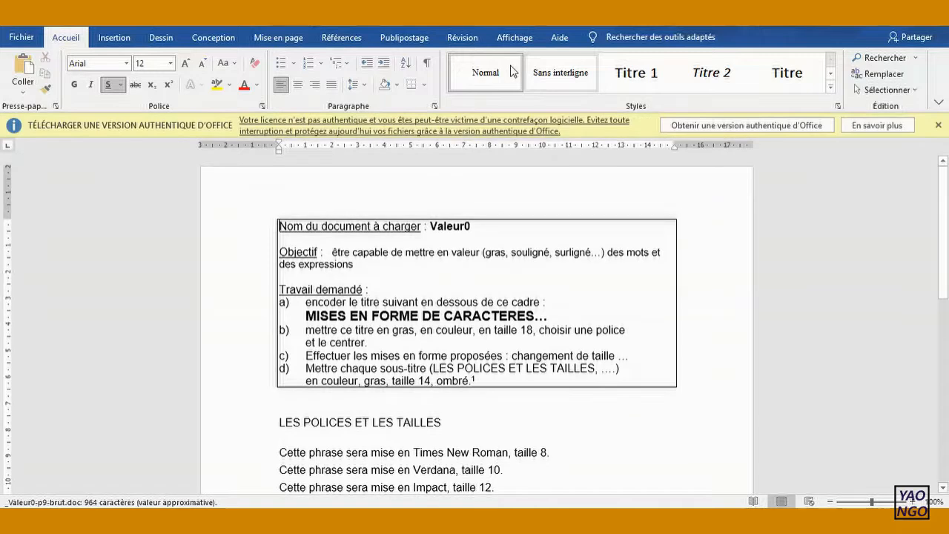
{"action": "left_click", "coordinate": [937, 127]}
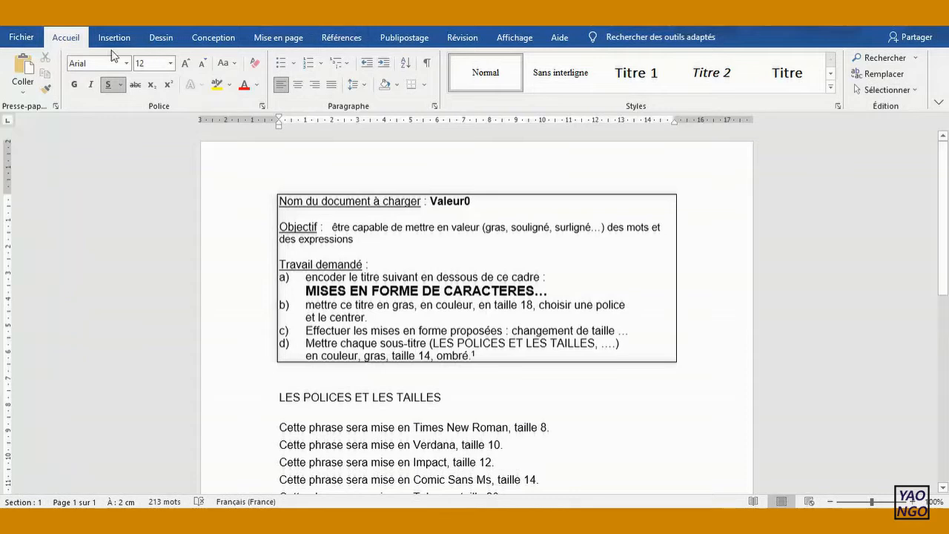
Step: Create a new blank document and restore both Word windows to a smaller size, overlapping in front of the PDF
{"action": "left_click", "coordinate": [22, 37]}
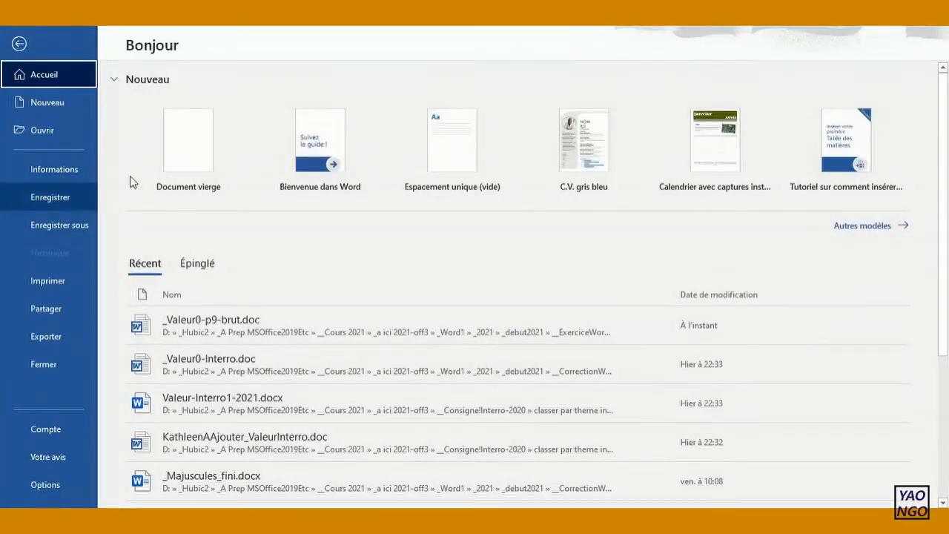
{"action": "left_click", "coordinate": [183, 147]}
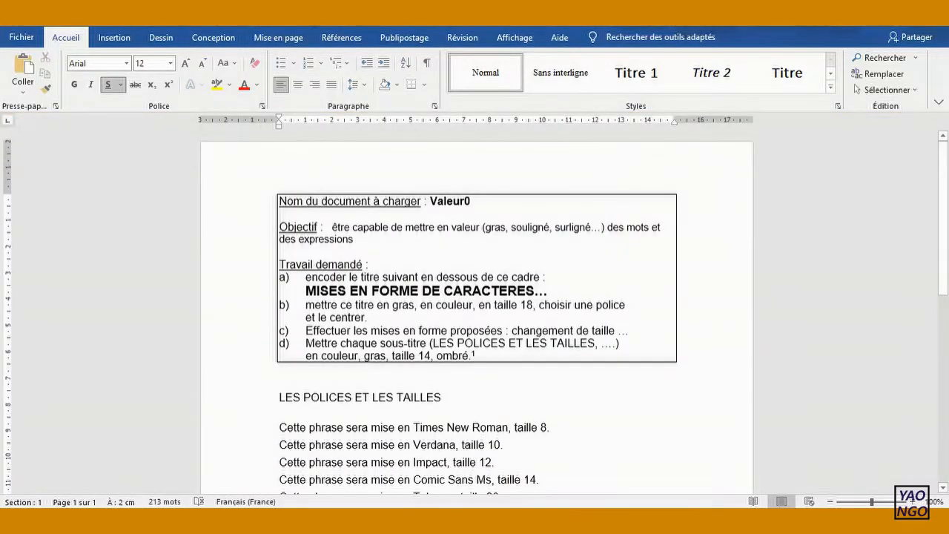
{"action": "left_click_drag", "start_coordinate": [625, 13], "coordinate": [489, 47]}
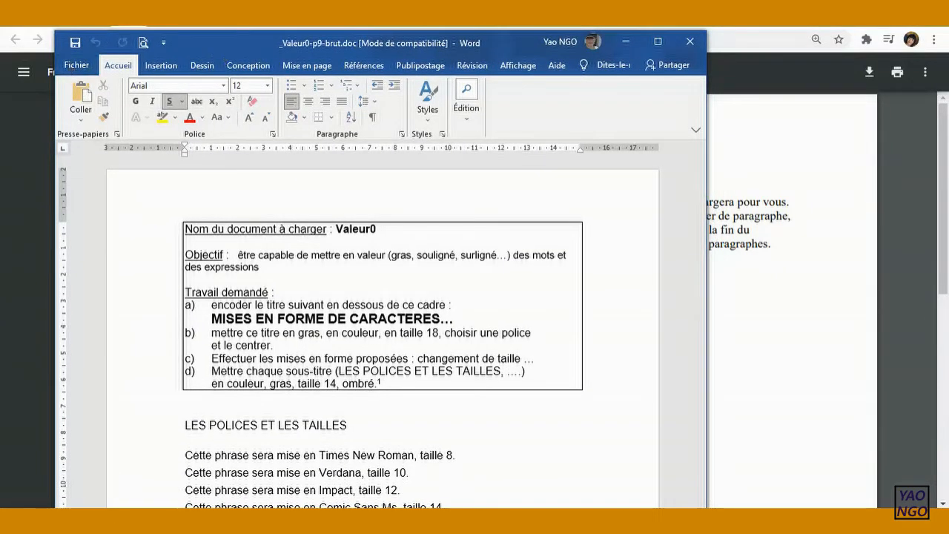
{"action": "left_click", "coordinate": [473, 47]}
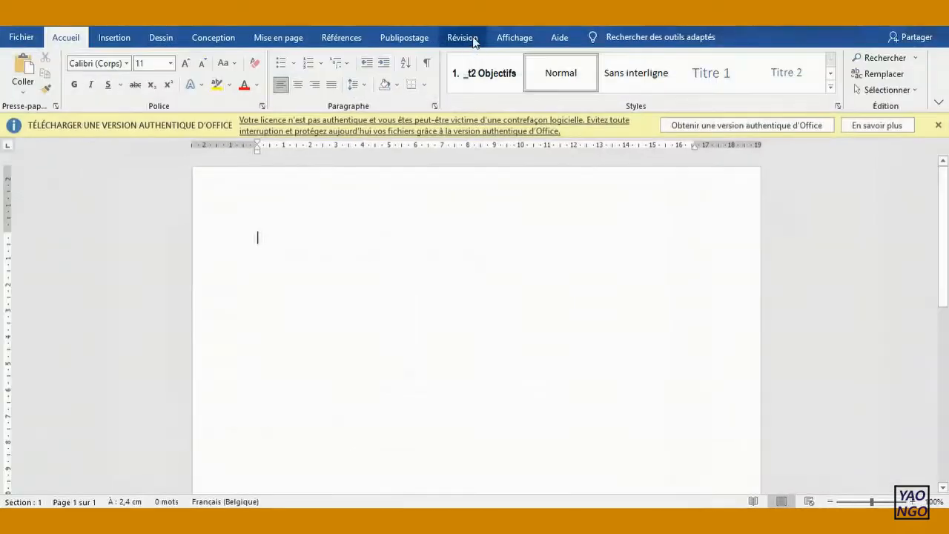
{"action": "left_click_drag", "start_coordinate": [713, 17], "coordinate": [472, 54]}
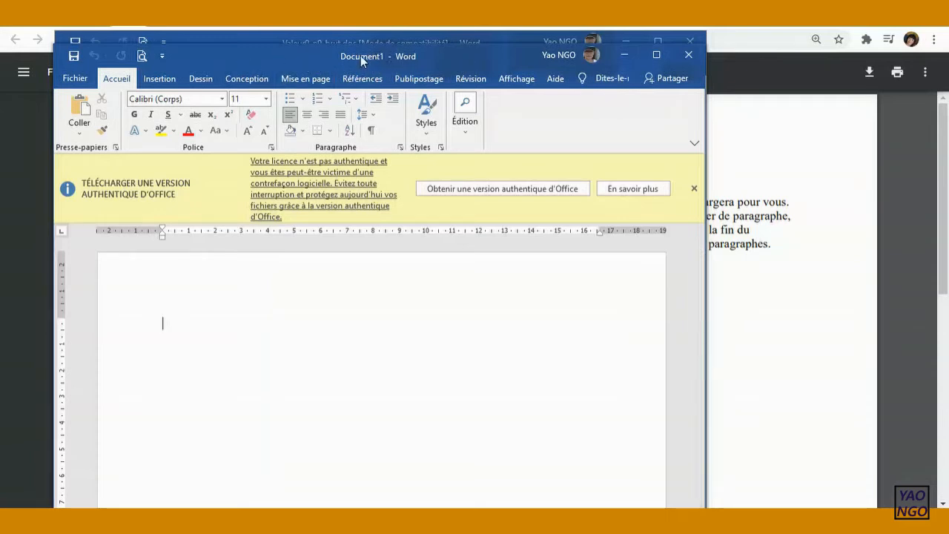
{"action": "left_click_drag", "start_coordinate": [216, 53], "coordinate": [241, 57]}
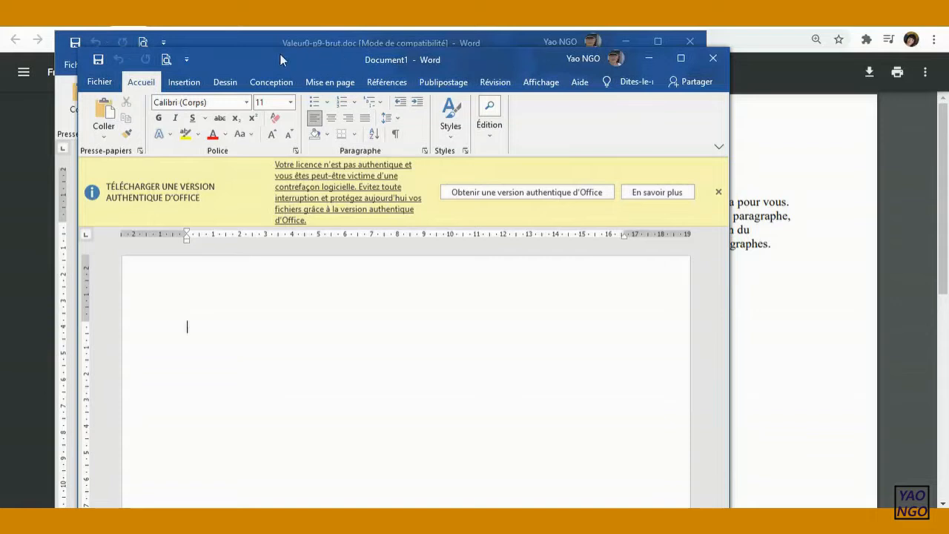
Step: Start saving the blank document under a new name and browse to the Documents folder as its location
{"action": "left_click", "coordinate": [98, 83]}
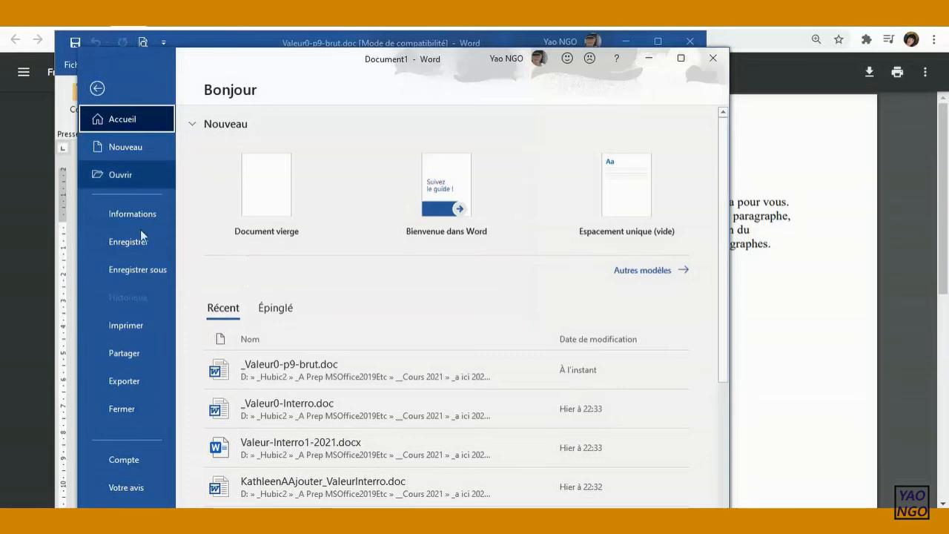
{"action": "left_click", "coordinate": [148, 273]}
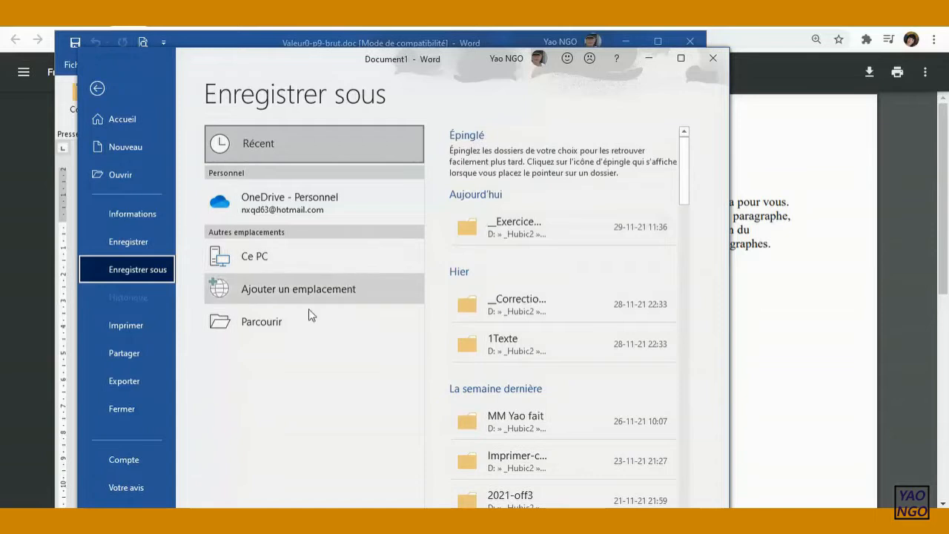
{"action": "left_click", "coordinate": [273, 320]}
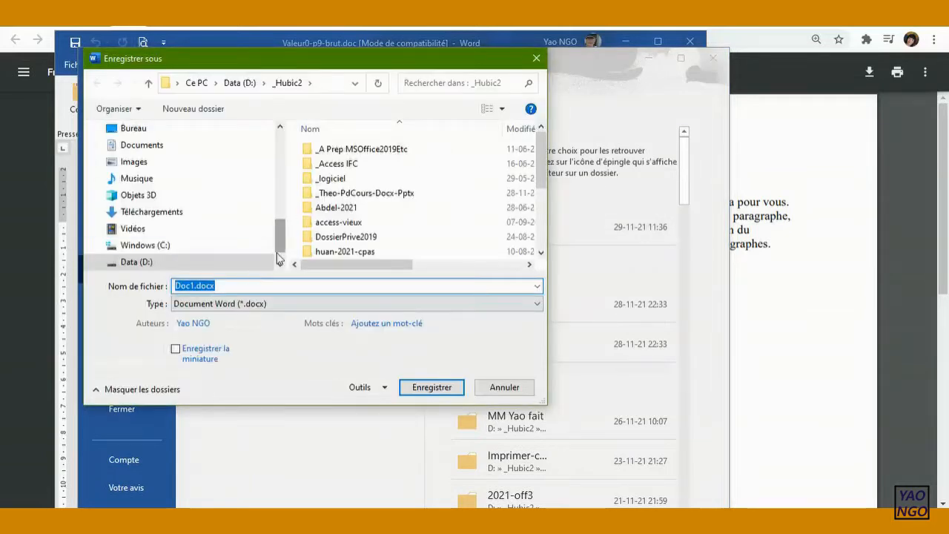
{"action": "left_click_drag", "start_coordinate": [281, 242], "coordinate": [284, 254]}
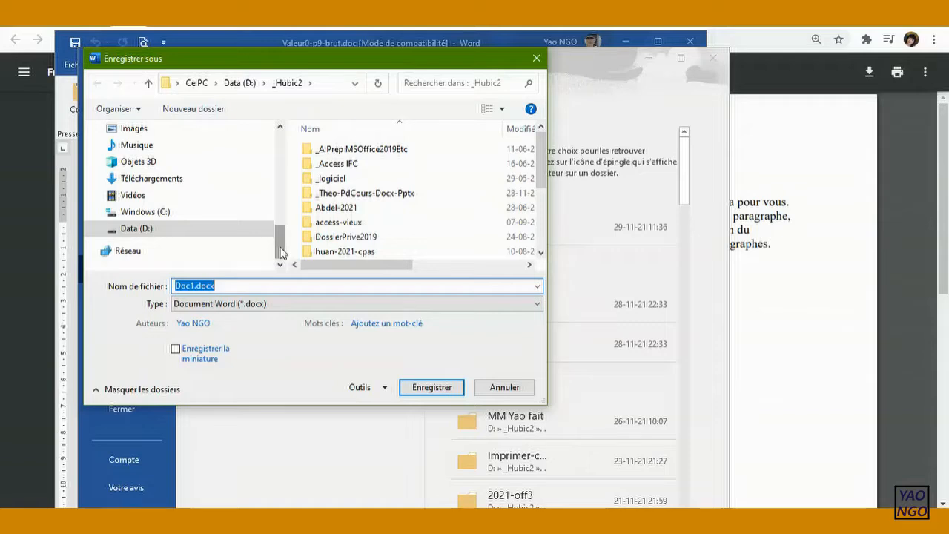
{"action": "left_click_drag", "start_coordinate": [280, 252], "coordinate": [282, 235]}
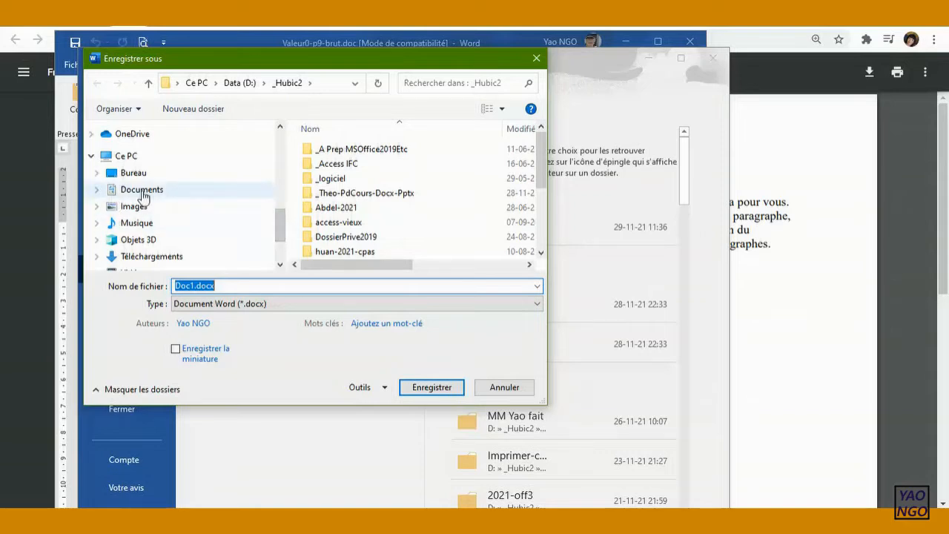
{"action": "left_click", "coordinate": [96, 189]}
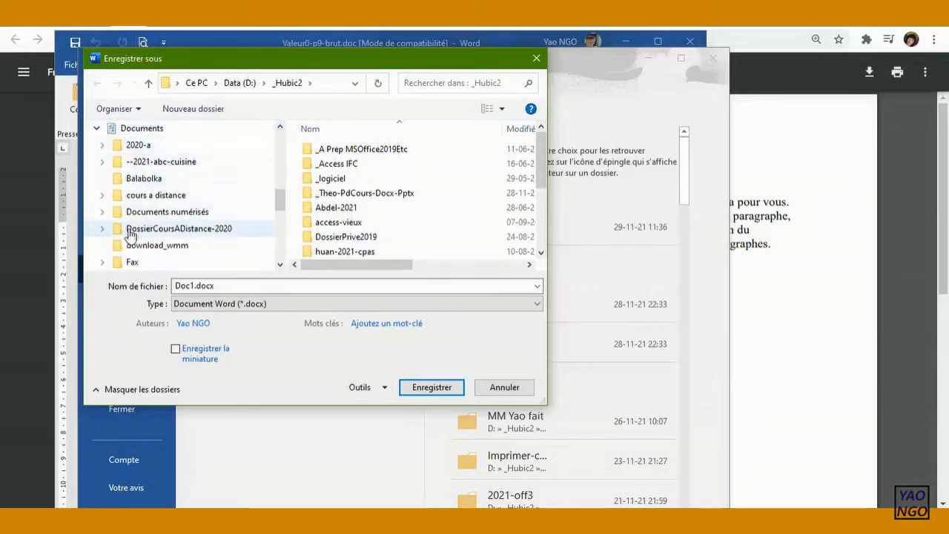
{"action": "mouse_move", "coordinate": [280, 212]}
{"action": "left_mouse_down"}
{"action": "mouse_move", "coordinate": [282, 239]}
{"action": "mouse_move", "coordinate": [284, 210]}
{"action": "left_mouse_up"}
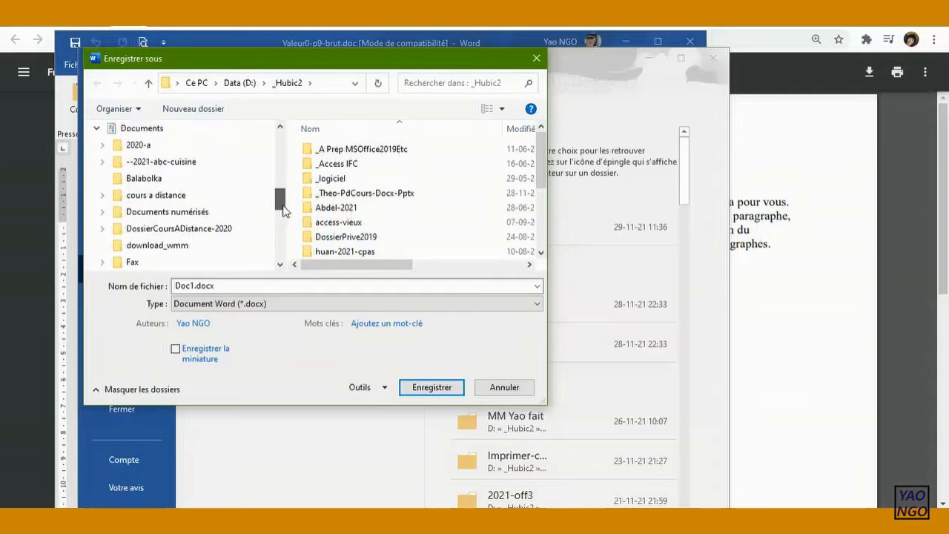
{"action": "left_click", "coordinate": [141, 133]}
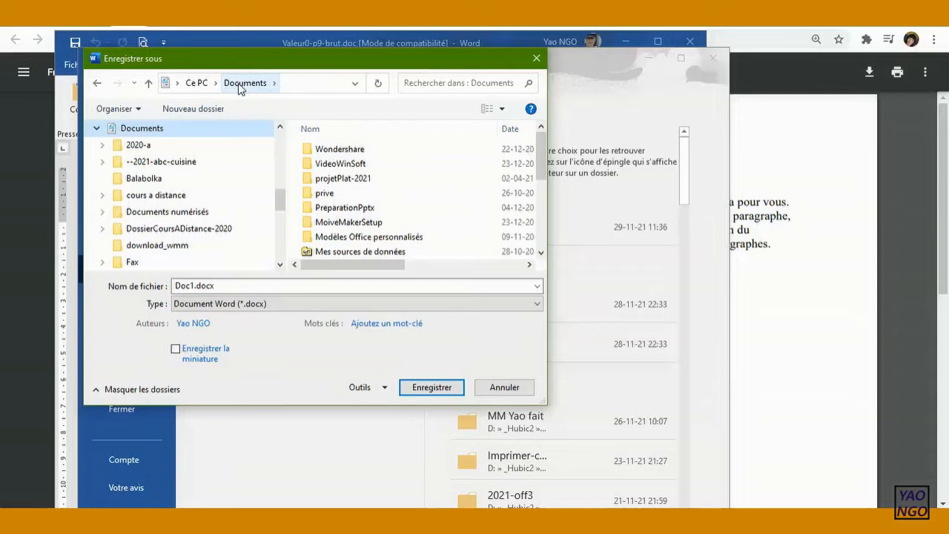
Step: Show the save location's path and enlarge the save dialog in width and height to view more of the Documents folder
{"action": "left_click", "coordinate": [304, 86]}
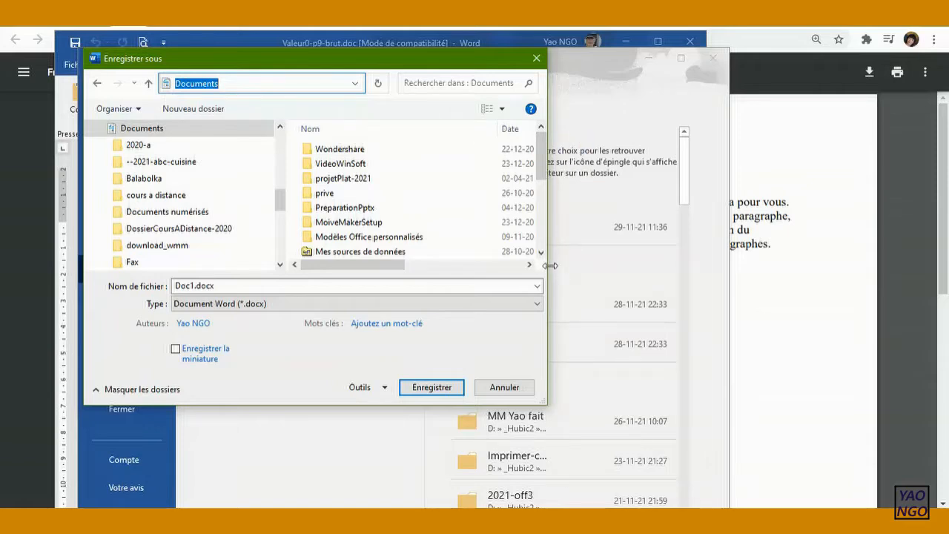
{"action": "left_click_drag", "start_coordinate": [547, 265], "coordinate": [754, 264]}
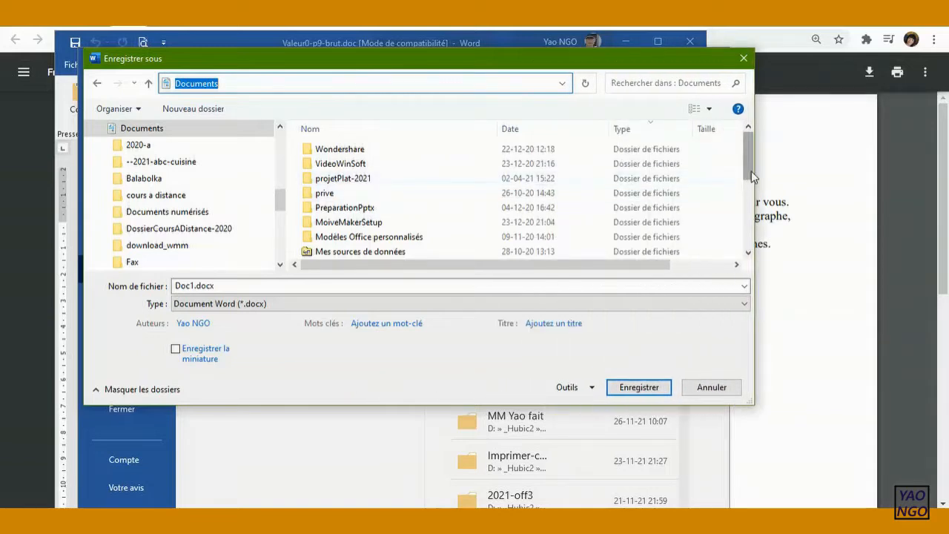
{"action": "left_click_drag", "start_coordinate": [748, 178], "coordinate": [750, 246]}
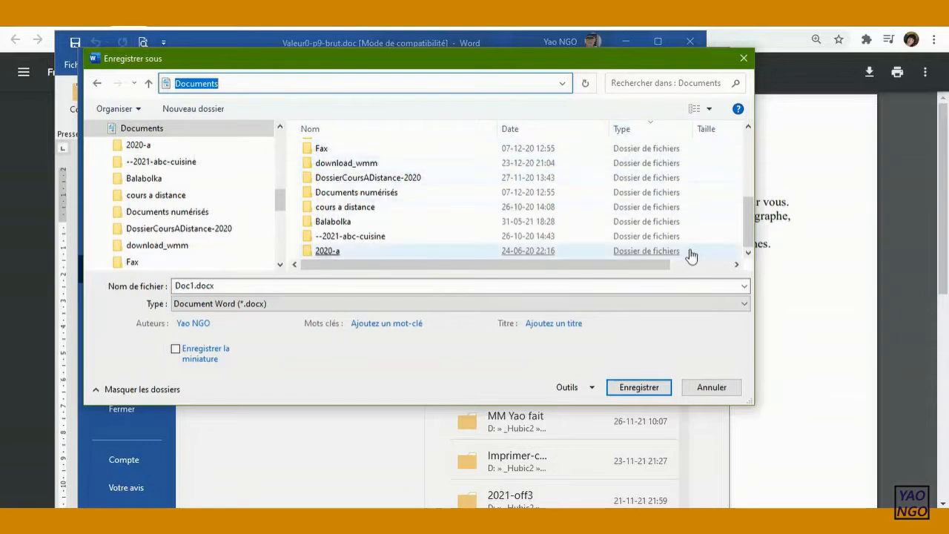
{"action": "left_click_drag", "start_coordinate": [699, 407], "coordinate": [744, 463]}
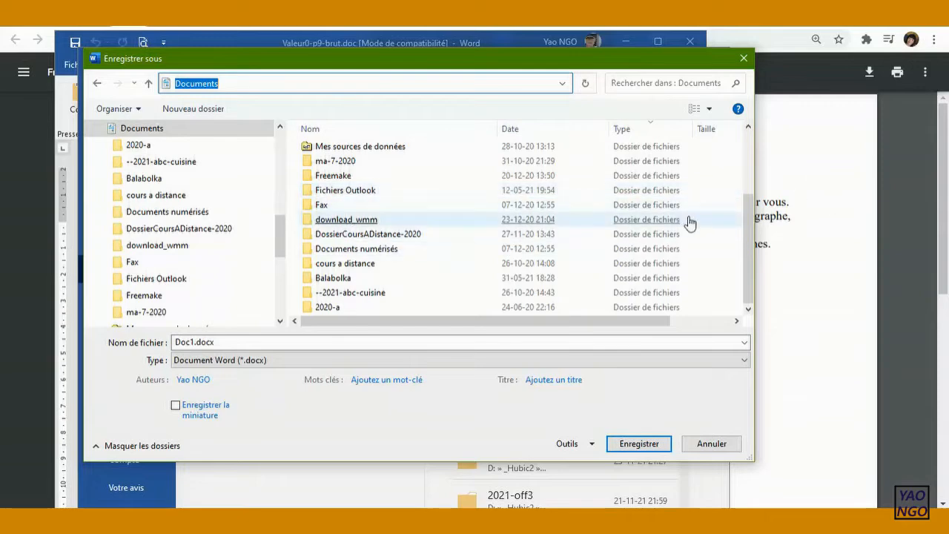
Step: Create a folder named ExerciceDemo-Word inside Documents and open it as the save location
{"action": "right_click", "coordinate": [450, 194]}
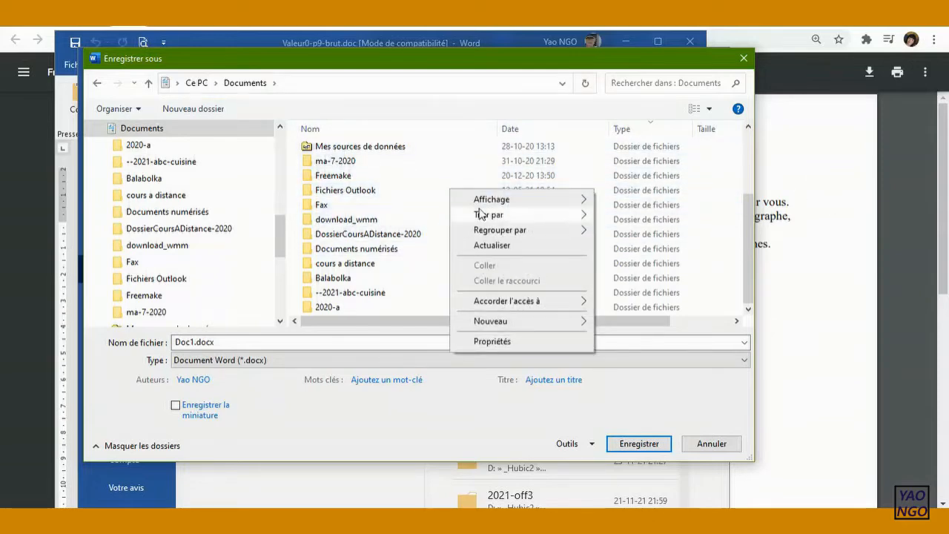
{"action": "mouse_move", "coordinate": [480, 235]}
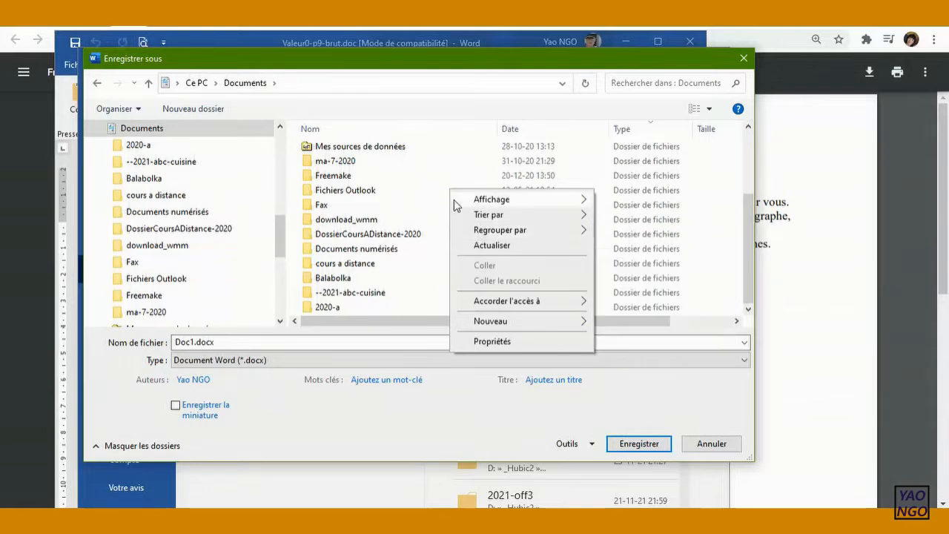
{"action": "mouse_move", "coordinate": [473, 197]}
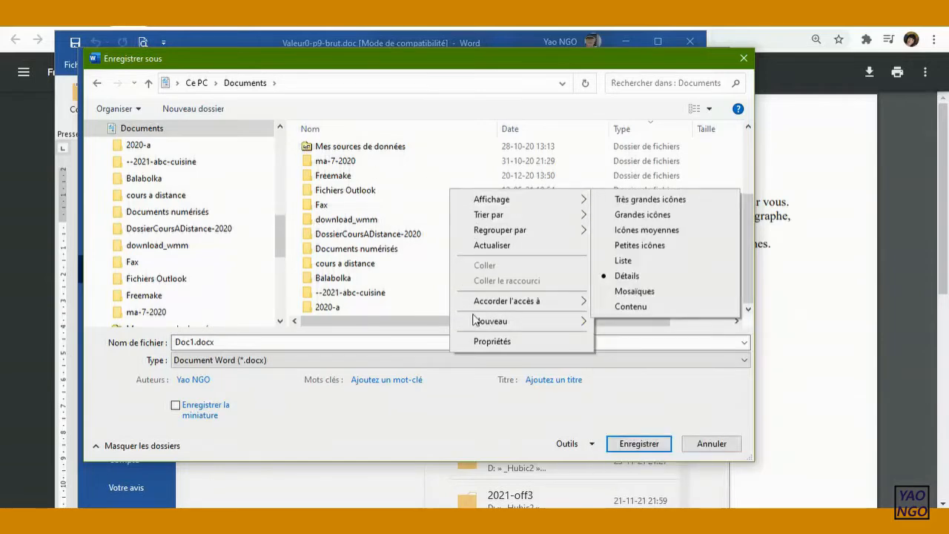
{"action": "mouse_move", "coordinate": [478, 321]}
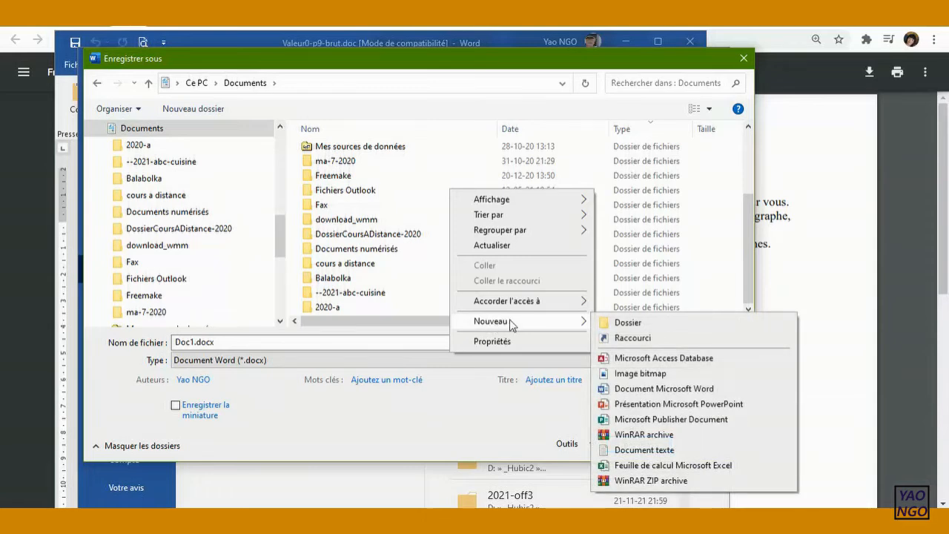
{"action": "left_click", "coordinate": [632, 324]}
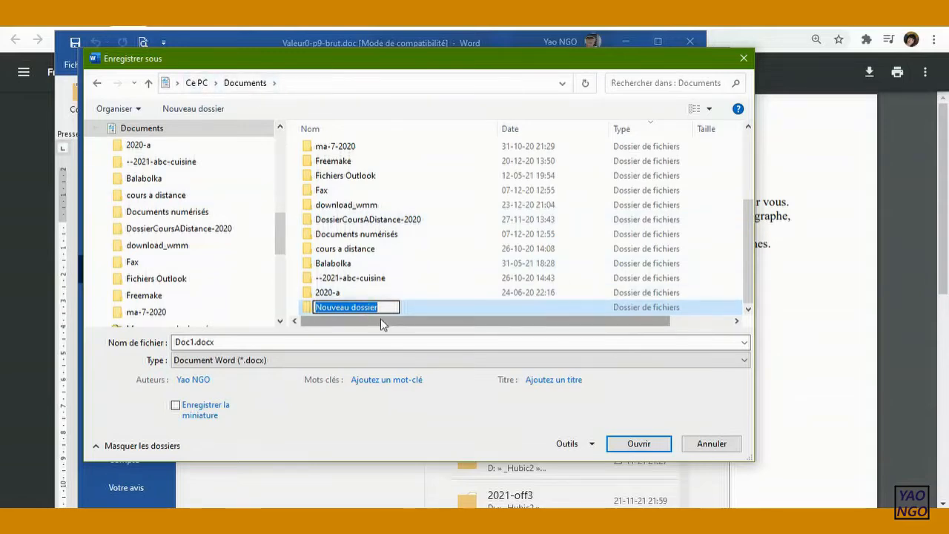
{"action": "type", "text": "Exercice"}
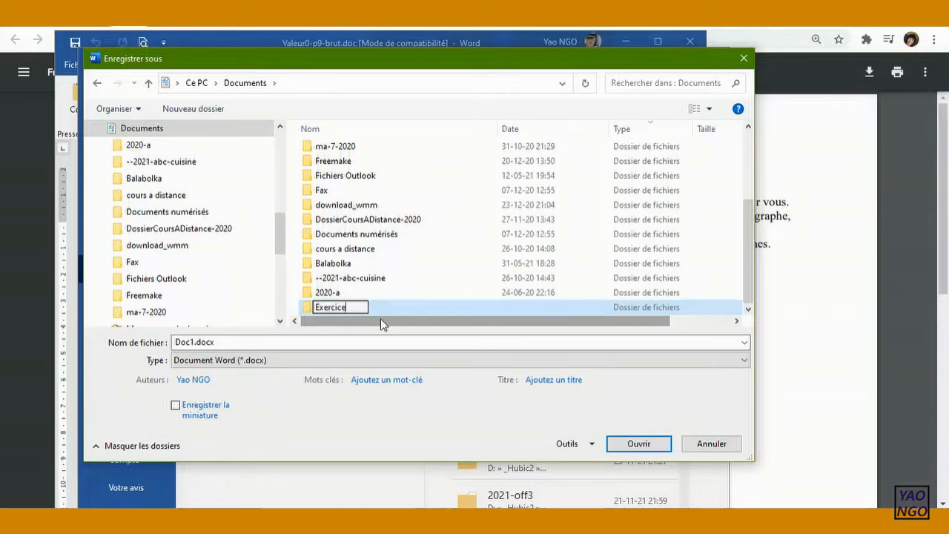
{"action": "type", "text": "Demo-Word"}
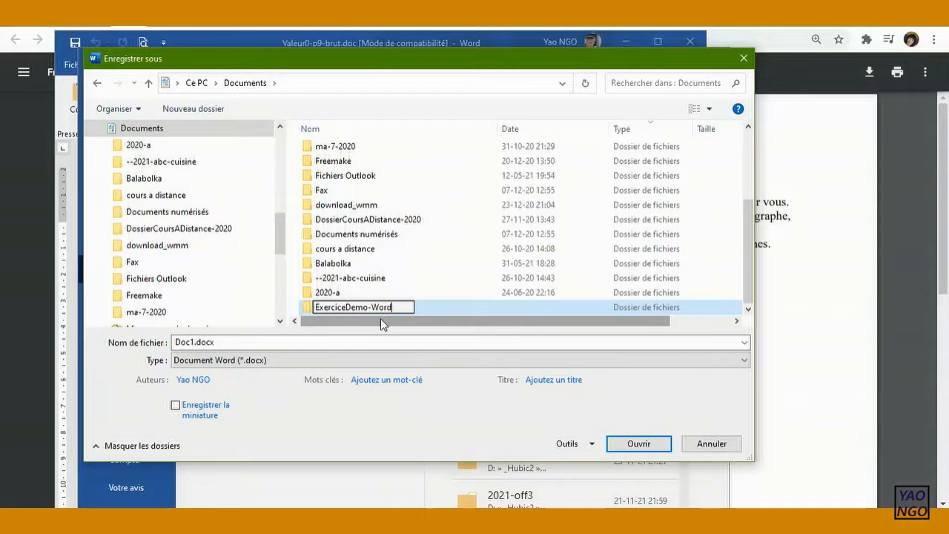
{"action": "key", "text": "Return"}
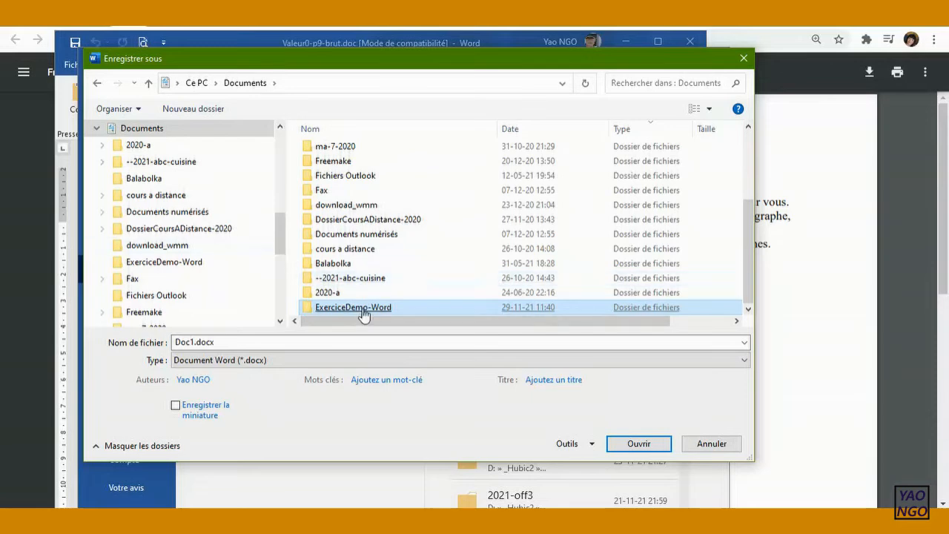
{"action": "double_click", "coordinate": [361, 310]}
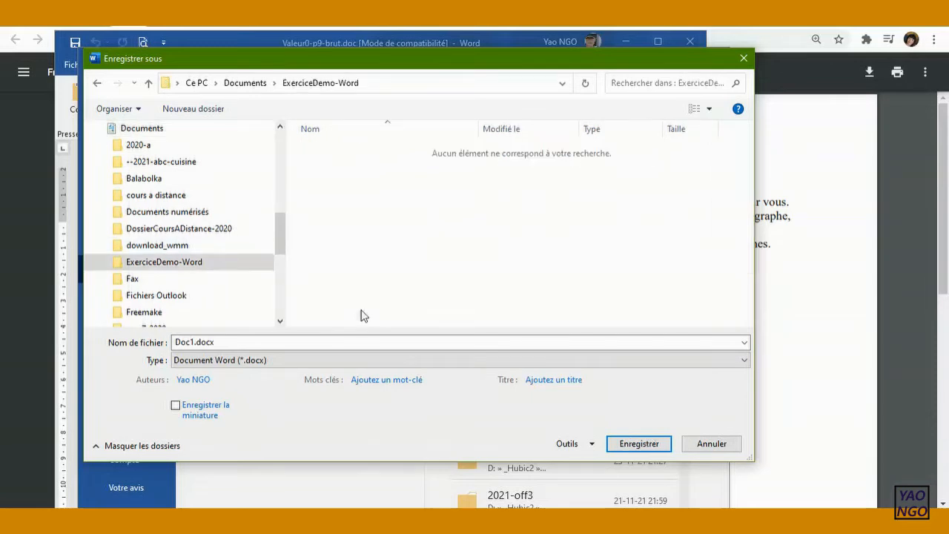
Step: Check the save folder's full path, then return to Documents and reopen the ExerciceDemo-Word folder there
{"action": "left_click", "coordinate": [386, 83]}
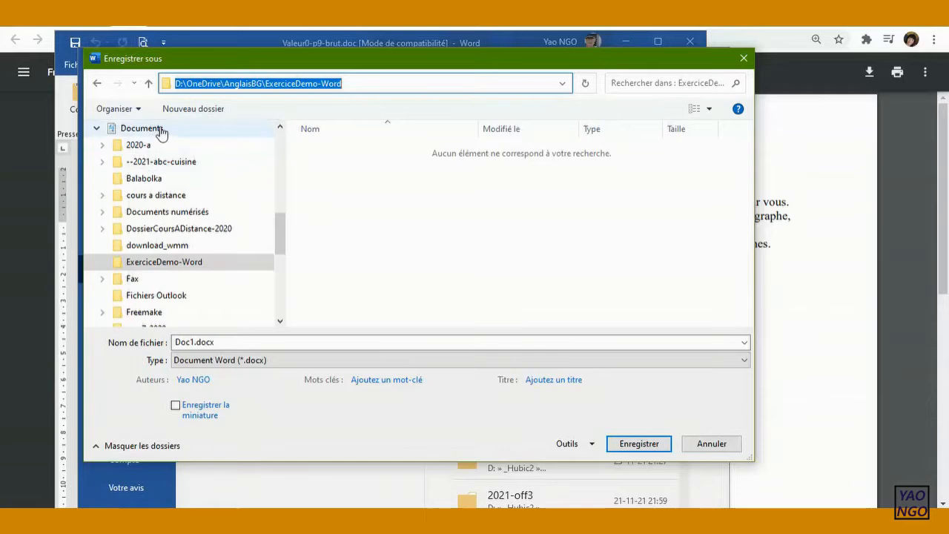
{"action": "left_click", "coordinate": [186, 129]}
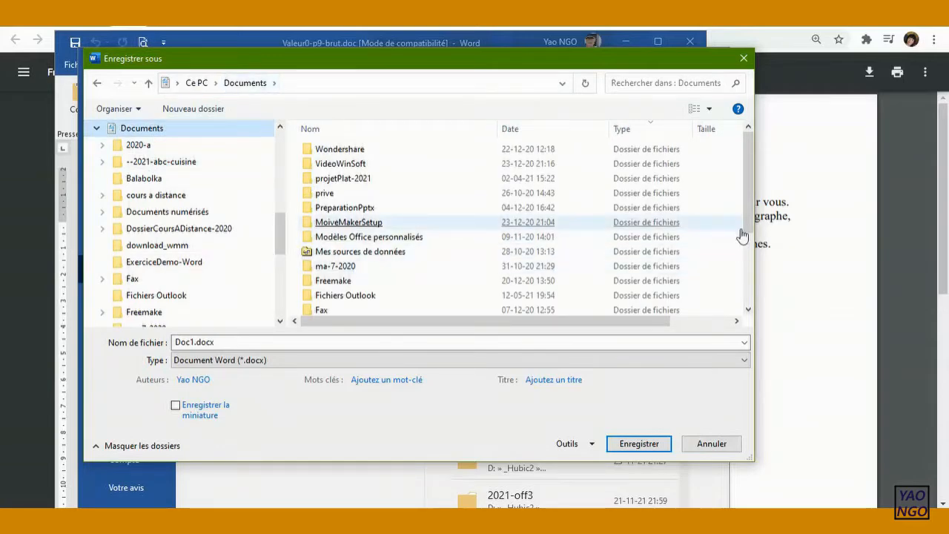
{"action": "left_click_drag", "start_coordinate": [746, 226], "coordinate": [779, 314]}
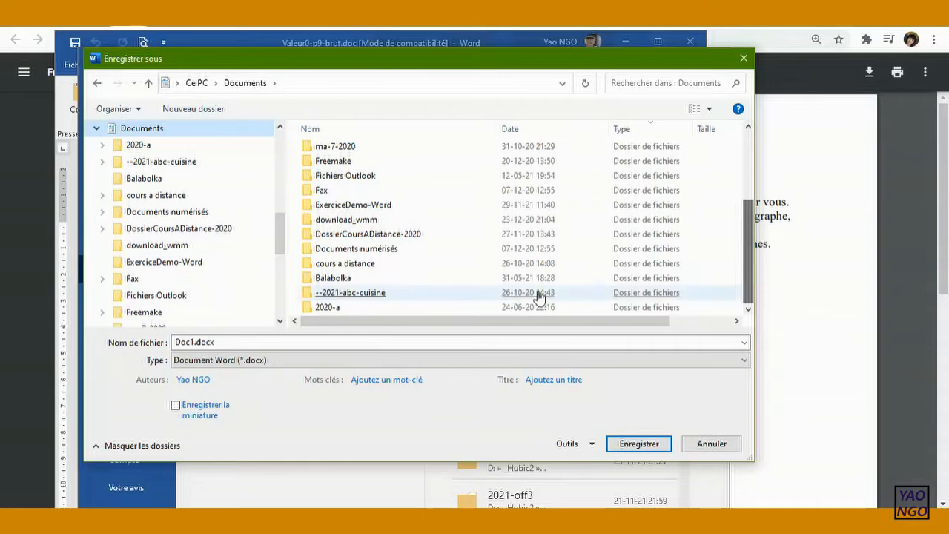
{"action": "left_click", "coordinate": [376, 212]}
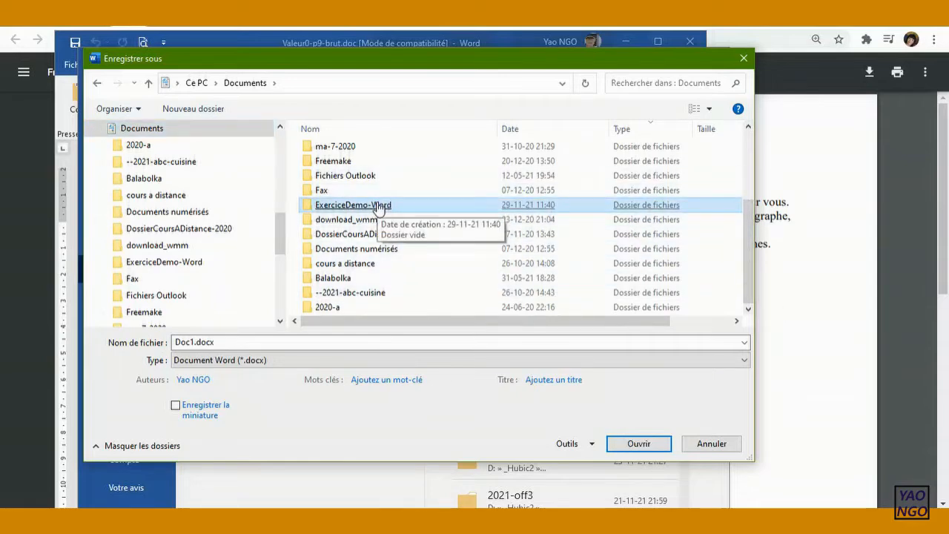
{"action": "double_click", "coordinate": [377, 206]}
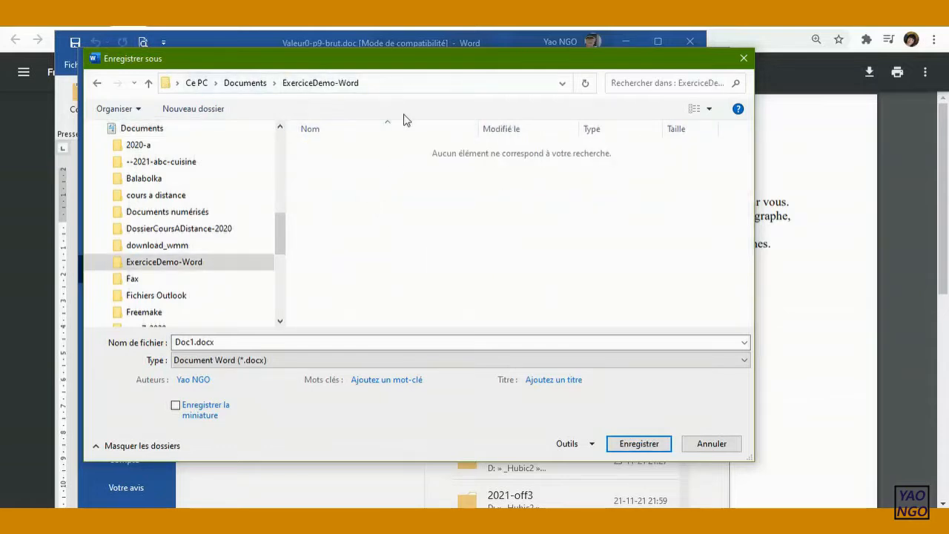
Step: Save the document as FrappeAuKiloMetres in Word .docx format and dismiss the yellow notification bar
{"action": "left_click", "coordinate": [226, 342]}
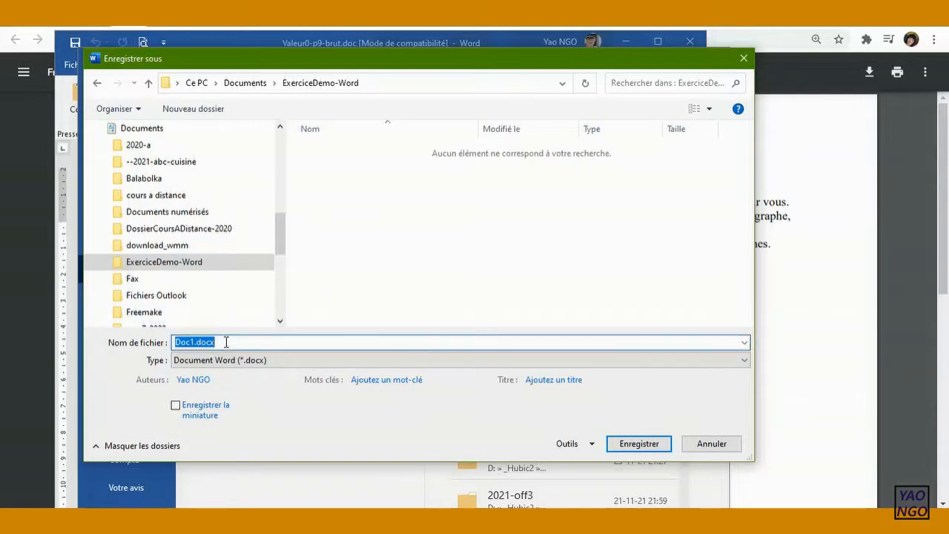
{"action": "type", "text": "F"}
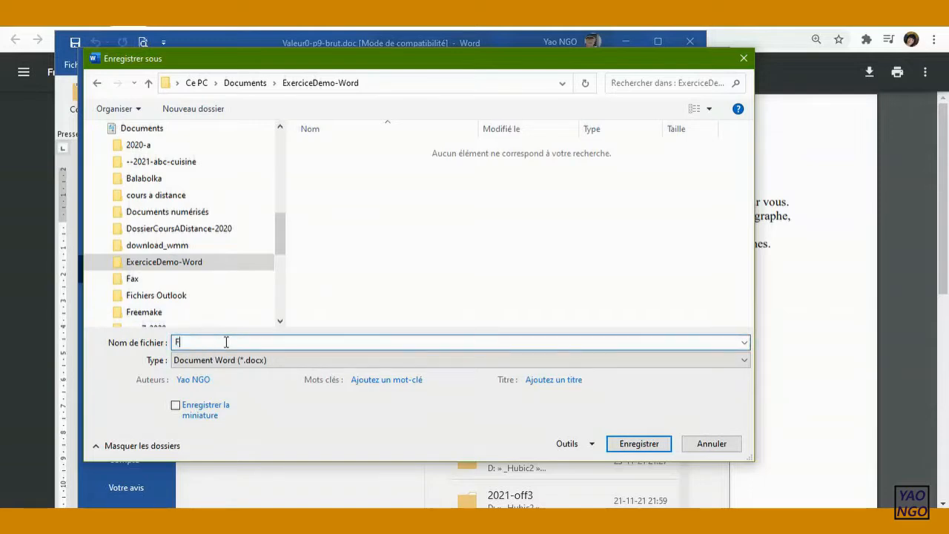
{"action": "type", "text": "rappeAuKiloMetres"}
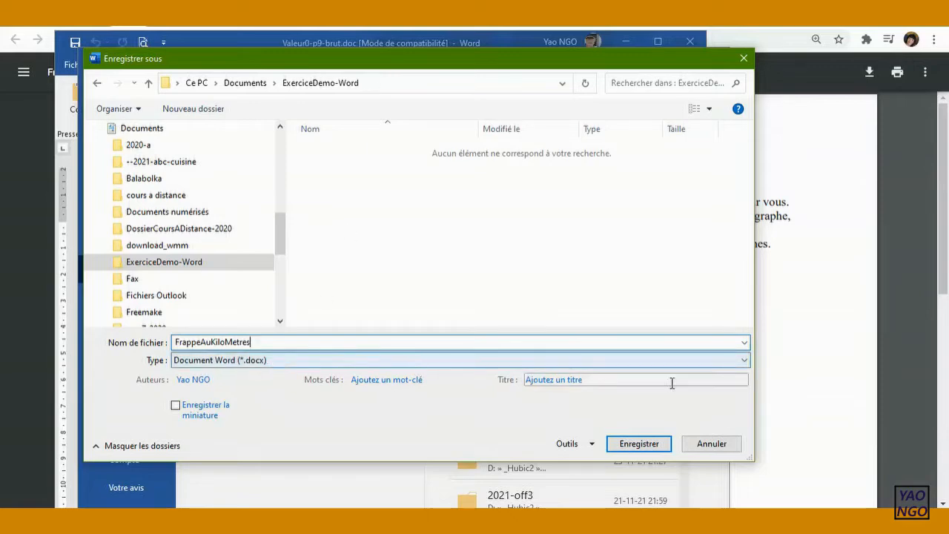
{"action": "left_click", "coordinate": [651, 446]}
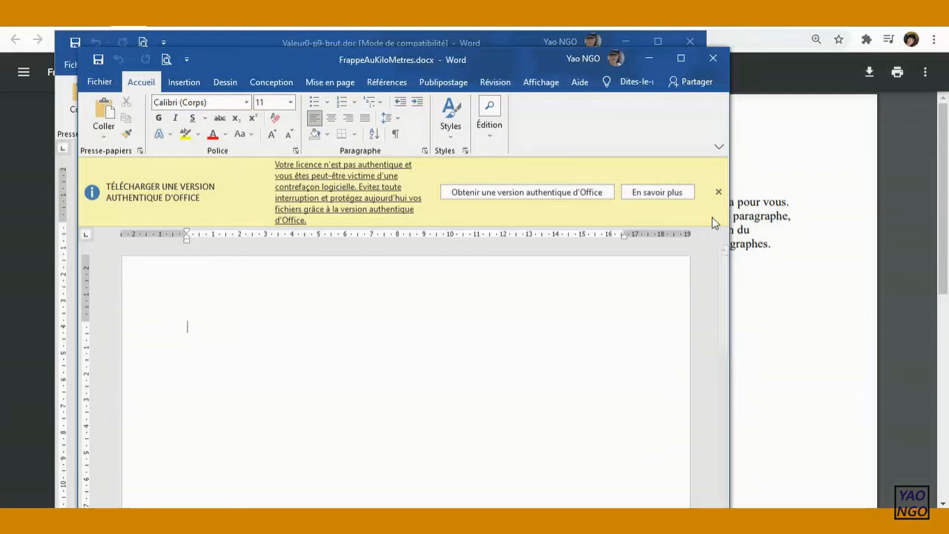
{"action": "left_click", "coordinate": [718, 192]}
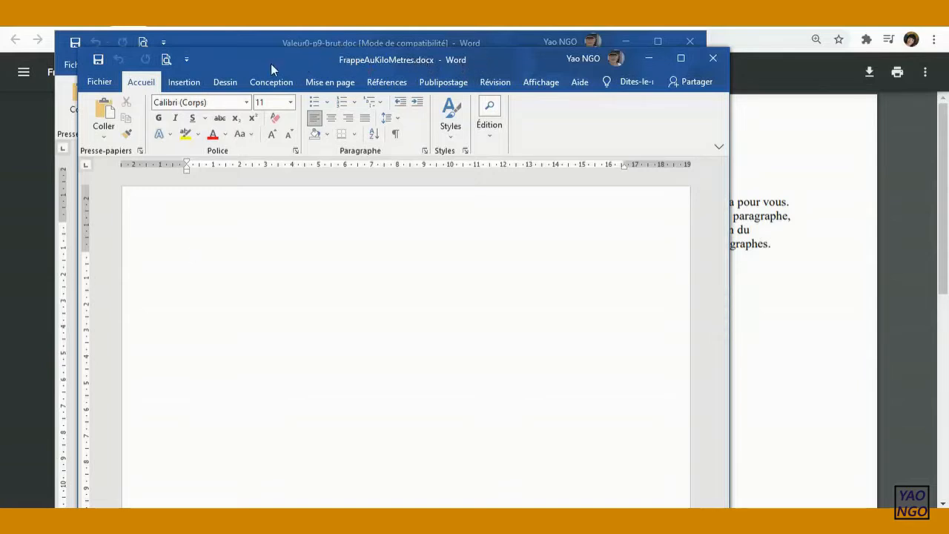
Step: Minimize the Valeur0-p9-brut window and move the FrappeAuKiloMetres window below the opening lines of the PDF text
{"action": "left_click_drag", "start_coordinate": [270, 60], "coordinate": [356, 112]}
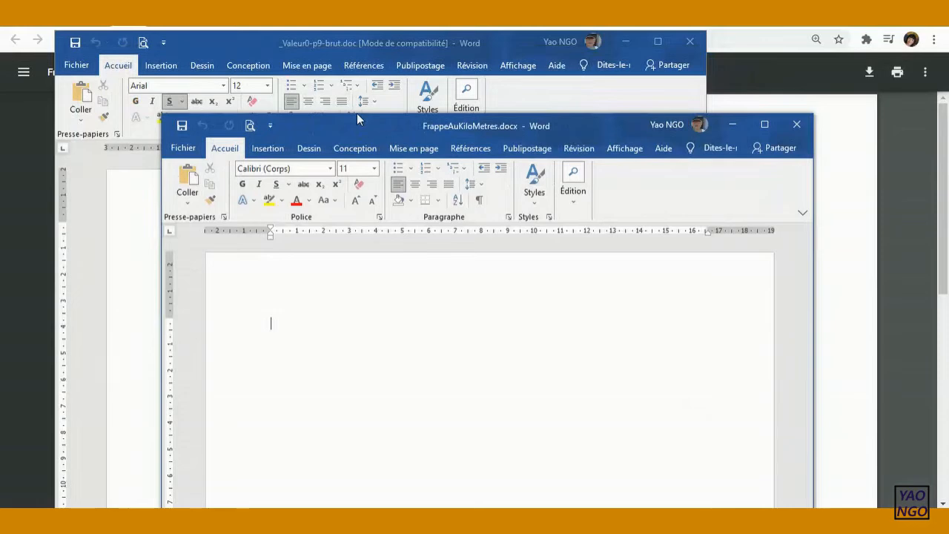
{"action": "left_click", "coordinate": [628, 43]}
{"action": "left_click", "coordinate": [626, 43]}
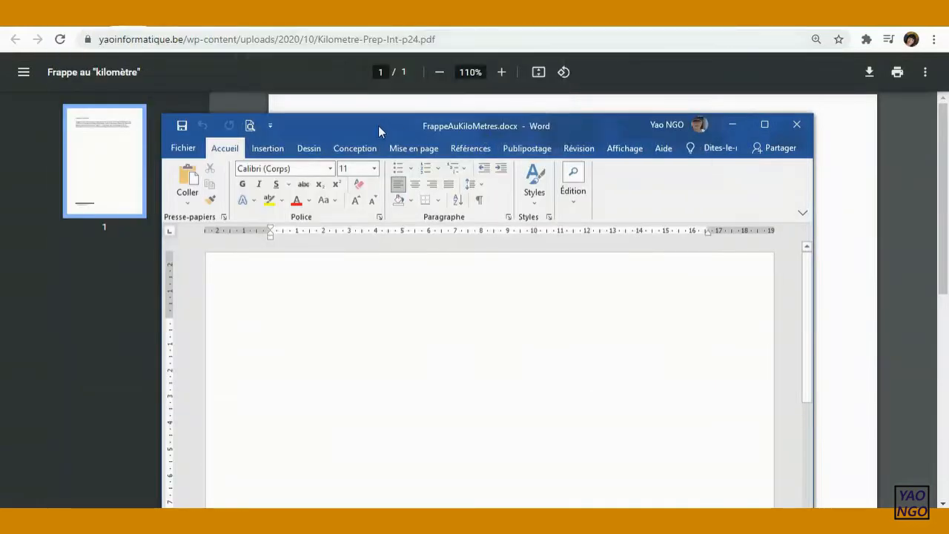
{"action": "left_click_drag", "start_coordinate": [378, 125], "coordinate": [524, 235]}
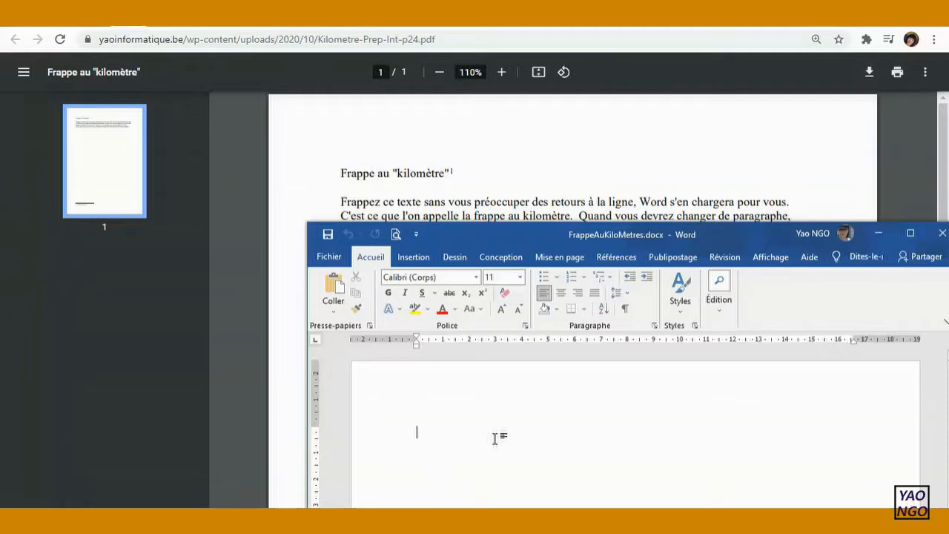
{"action": "left_click_drag", "start_coordinate": [494, 230], "coordinate": [304, 219]}
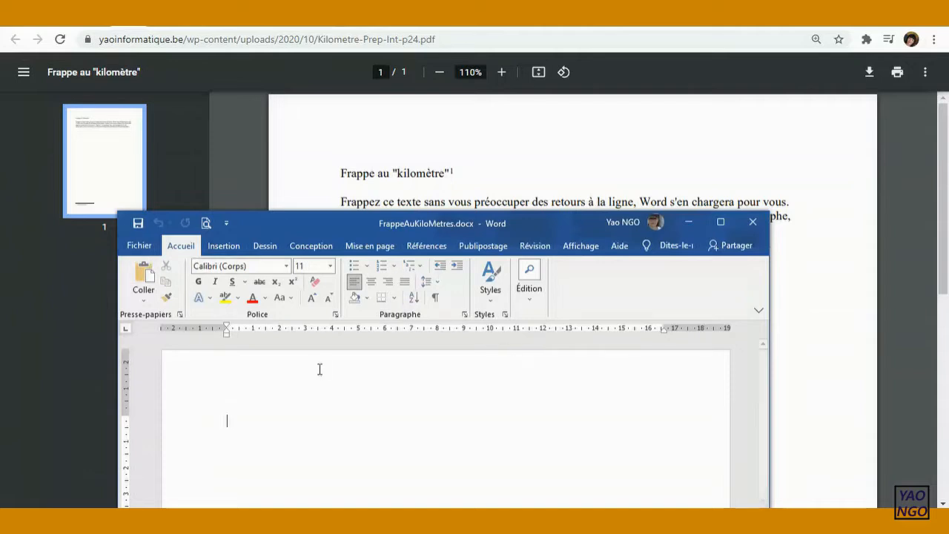
Step: Enter the filler word "Yyyyyyeyyye" followed by a space in the document and show the formatting marks
{"action": "type", "text": "yyyyye"}
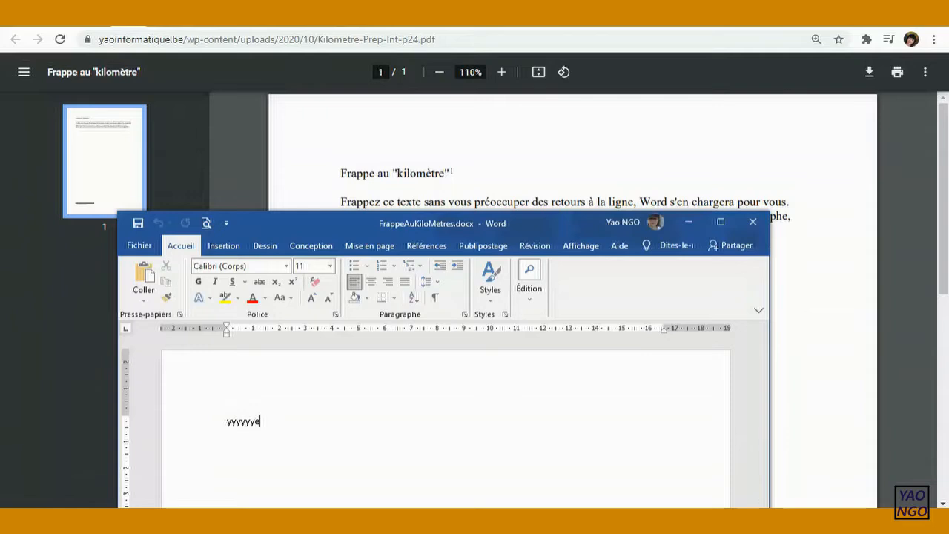
{"action": "type", "text": "yyye"}
{"action": "left_click_drag", "start_coordinate": [314, 221], "coordinate": [316, 181]}
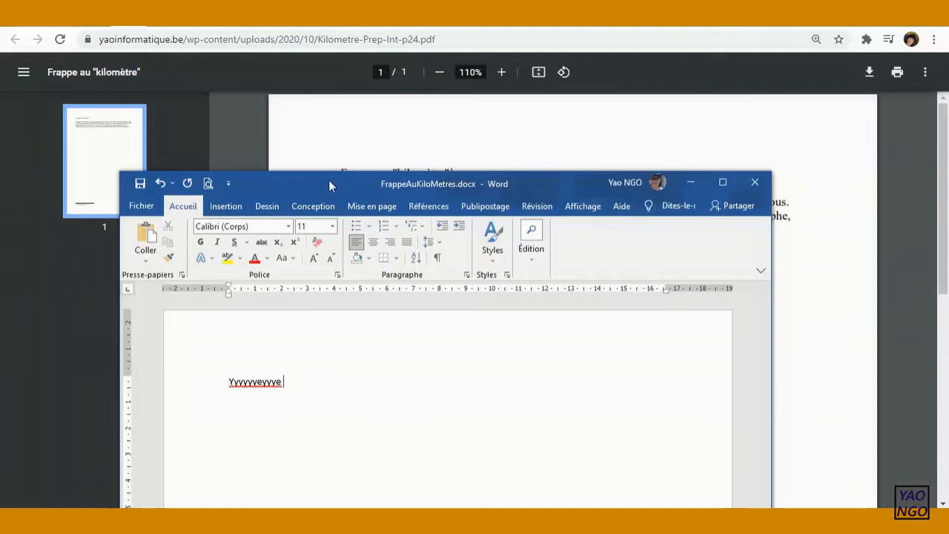
{"action": "left_click_drag", "start_coordinate": [320, 181], "coordinate": [364, 180]}
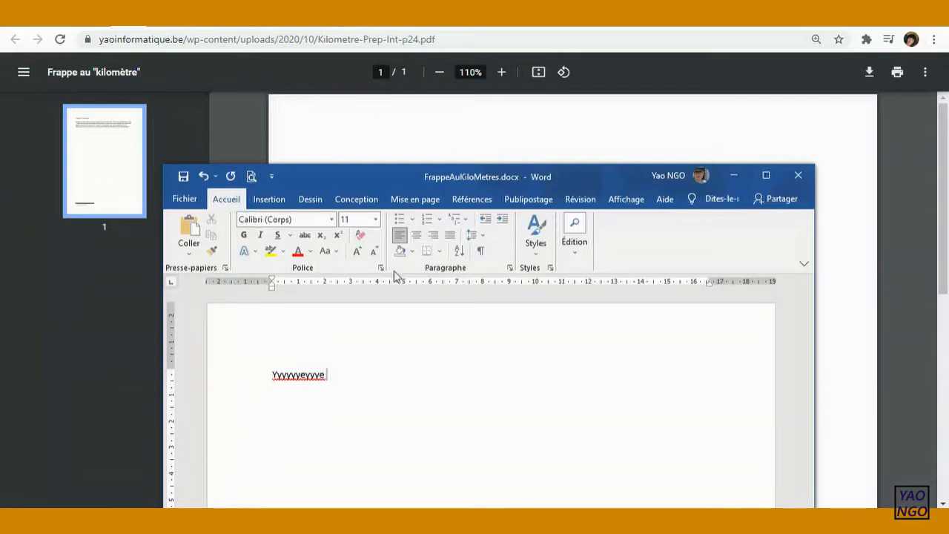
{"action": "left_click", "coordinate": [481, 252]}
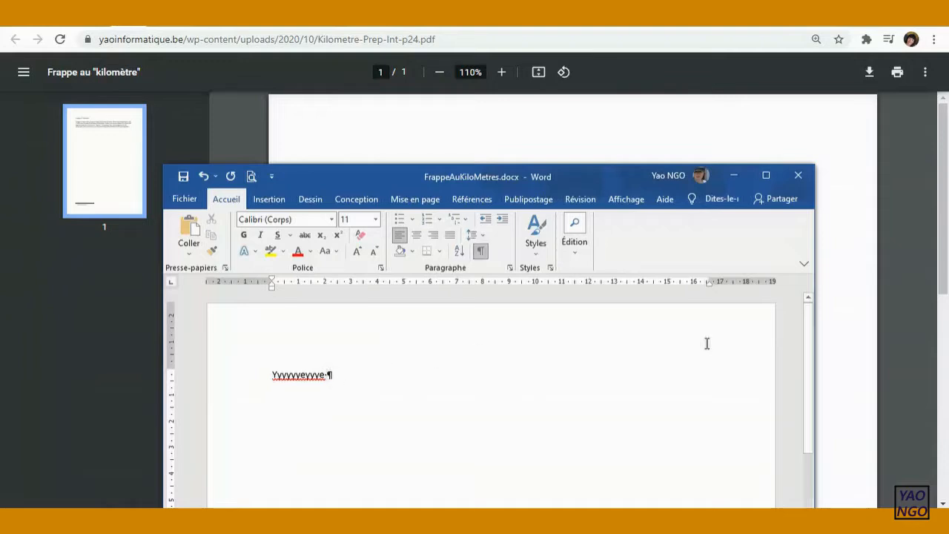
Step: Maximize the document window, zoom in to 276%, and restore the window to a smaller size over the PDF
{"action": "left_click_drag", "start_coordinate": [618, 173], "coordinate": [557, 89]}
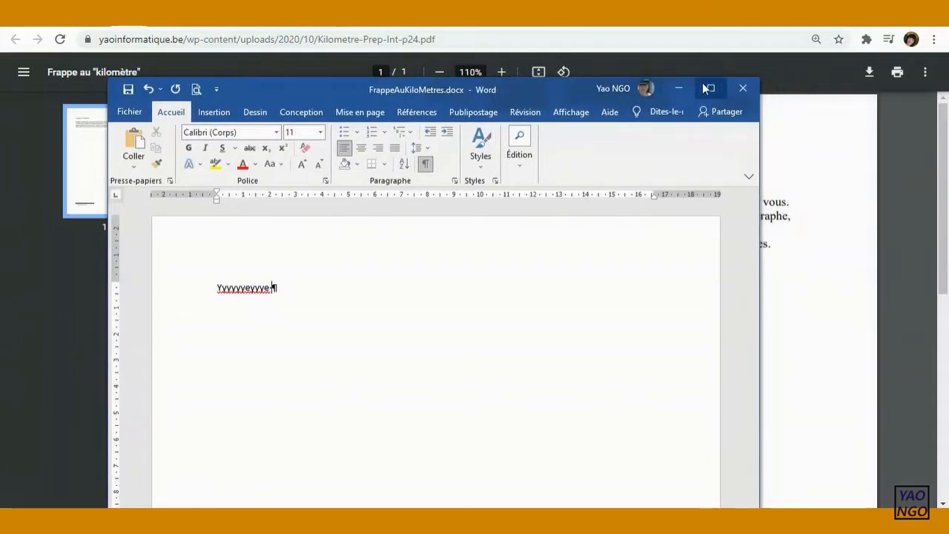
{"action": "left_click", "coordinate": [708, 89]}
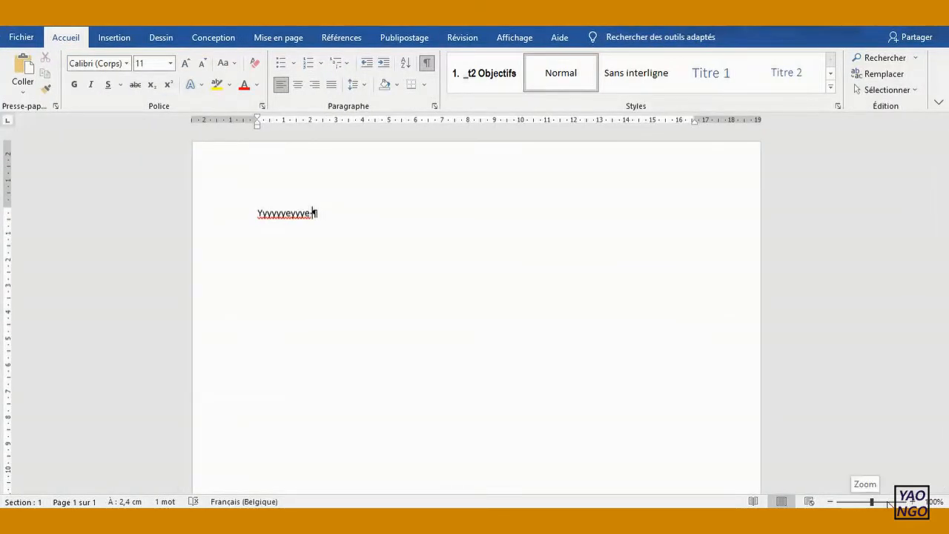
{"action": "left_click", "coordinate": [887, 502]}
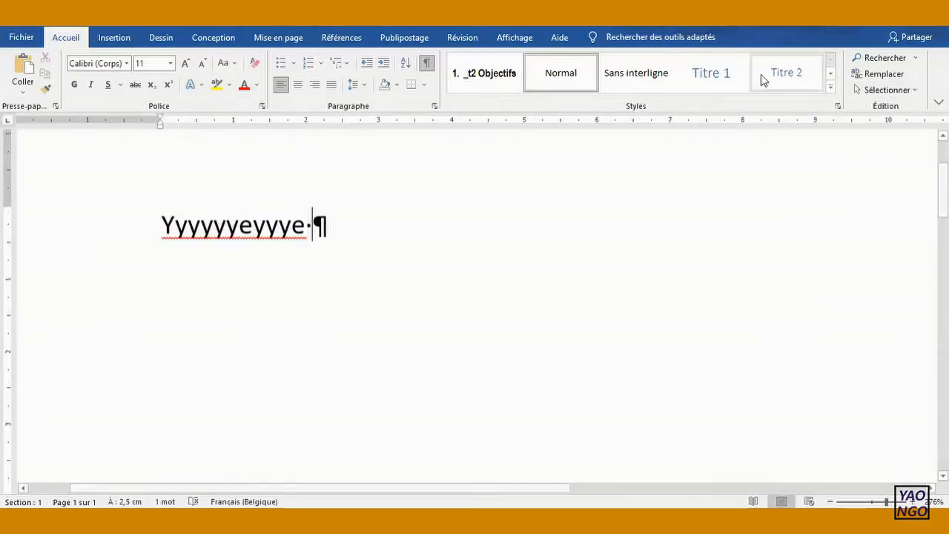
{"action": "left_click_drag", "start_coordinate": [614, 17], "coordinate": [403, 83]}
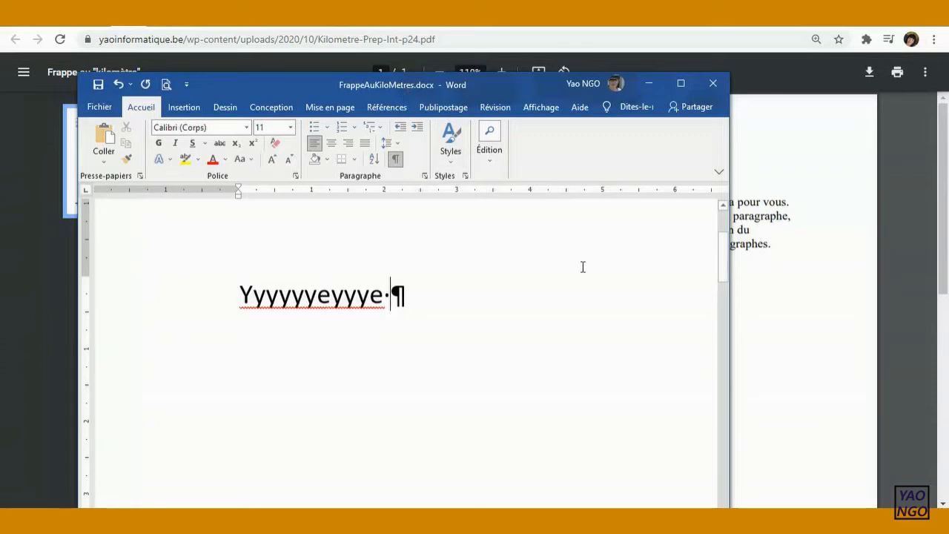
Step: Hide the formatting marks, add "rr" after the filler word, and show the marks again
{"action": "left_click", "coordinate": [397, 160]}
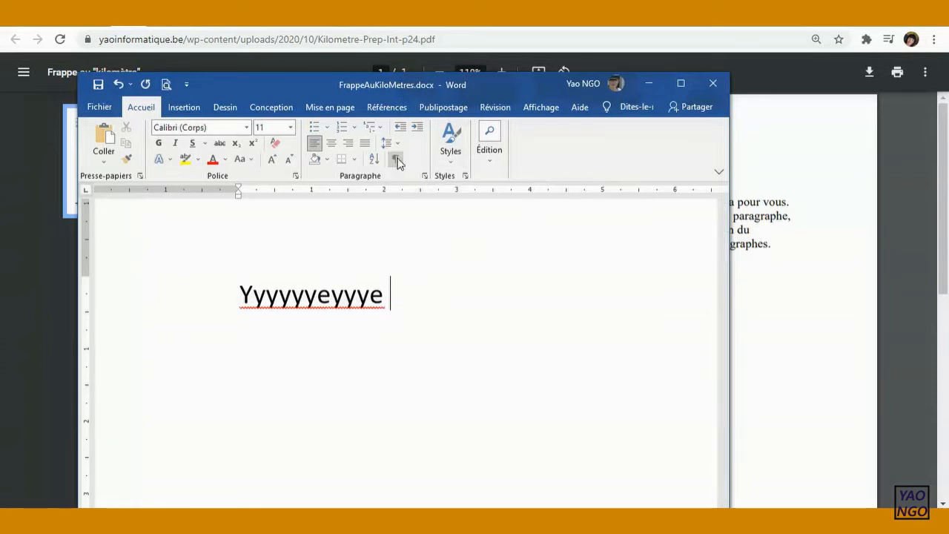
{"action": "type", "text": "rr"}
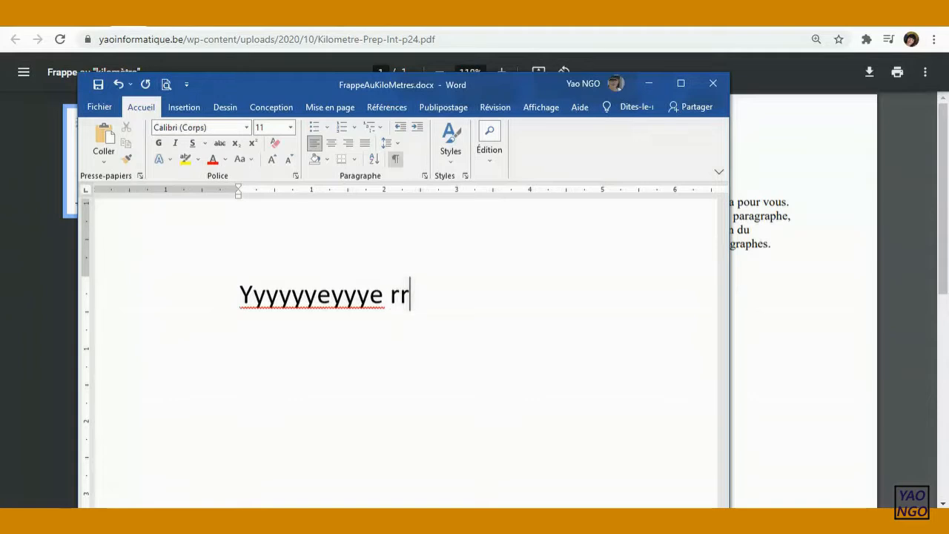
{"action": "left_click", "coordinate": [398, 163]}
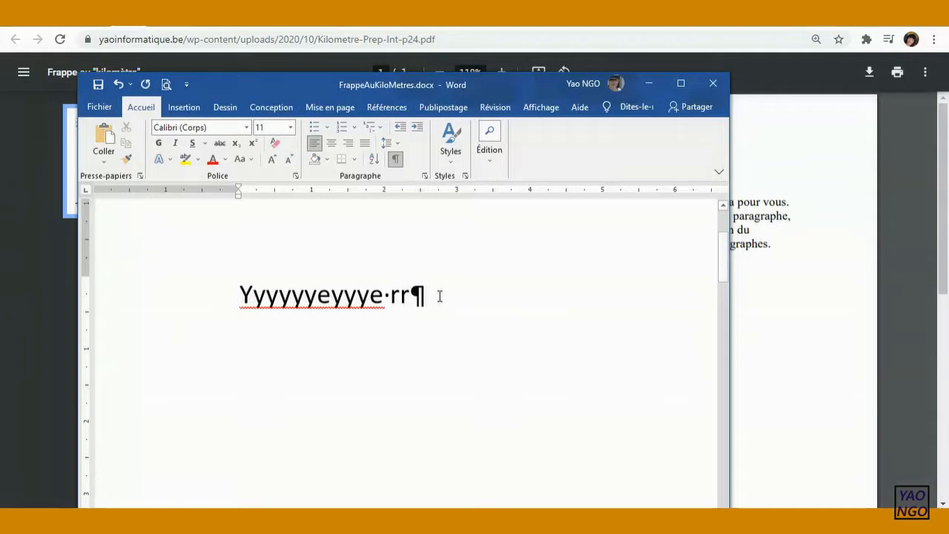
Step: Add "hhh" to the first line, enter "Uuu ieee" as a second paragraph, and start an empty third paragraph
{"action": "type", "text": "hhh"}
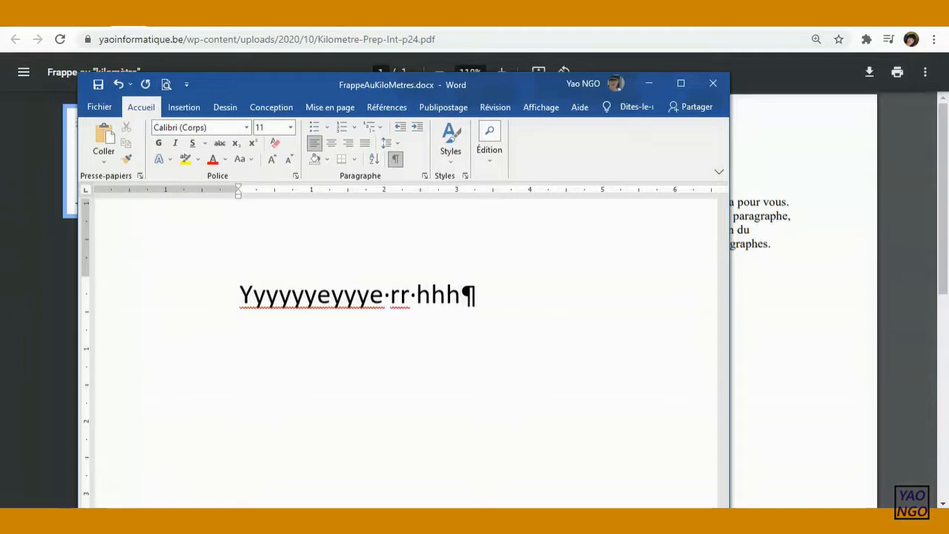
{"action": "key", "text": "Return"}
{"action": "type", "text": "uu"}
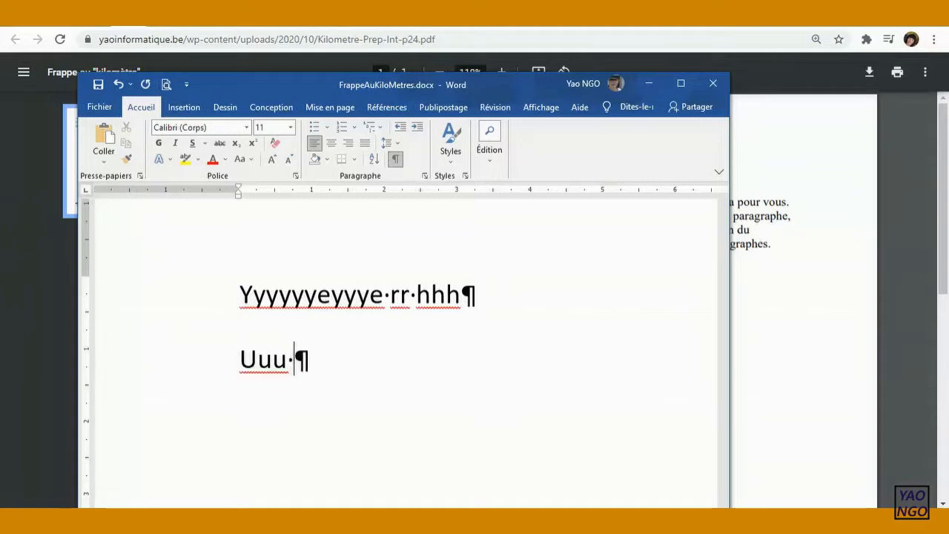
{"action": "type", "text": "u ieee"}
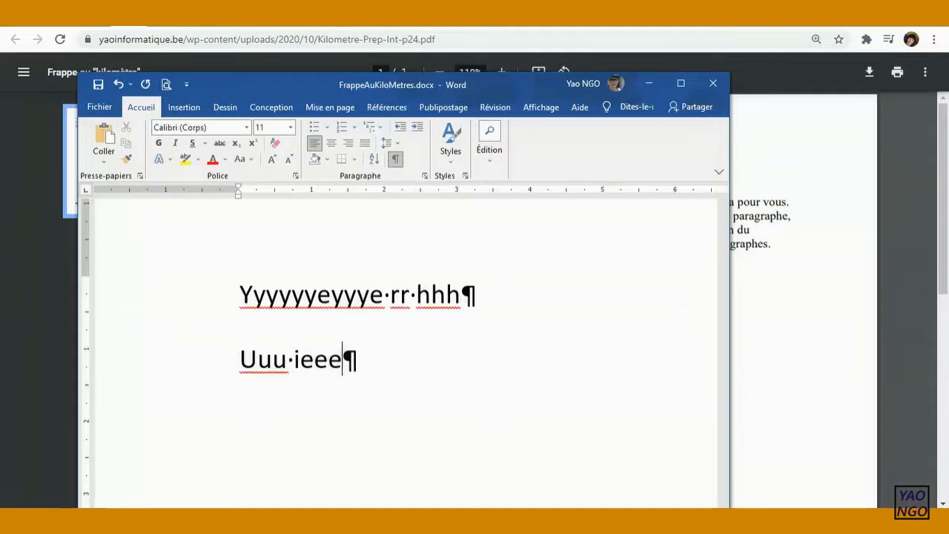
{"action": "key", "text": "Return"}
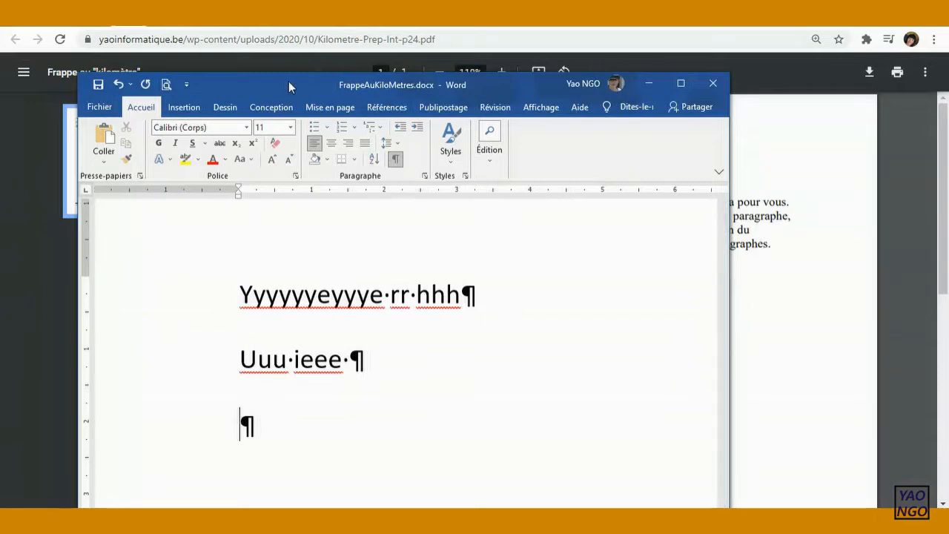
Step: Move the document window aside to read the PDF's typing instructions, then bring it back up over the page
{"action": "left_click_drag", "start_coordinate": [288, 81], "coordinate": [287, 67]}
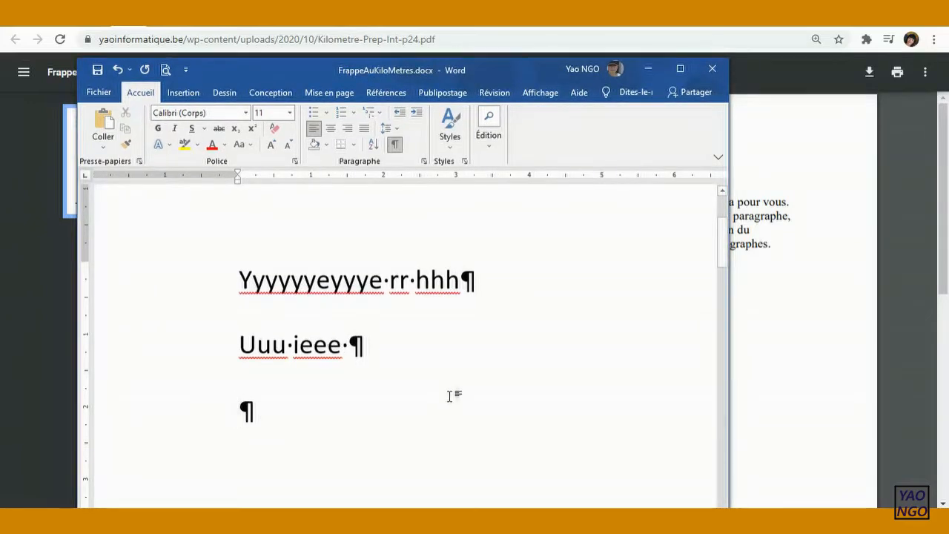
{"action": "left_click_drag", "start_coordinate": [481, 67], "coordinate": [352, 251]}
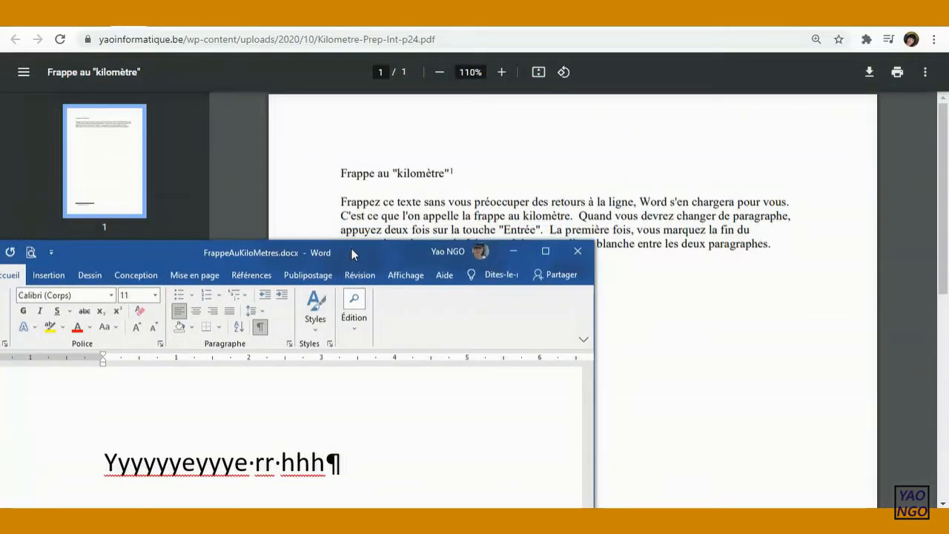
{"action": "left_click_drag", "start_coordinate": [352, 254], "coordinate": [461, 125]}
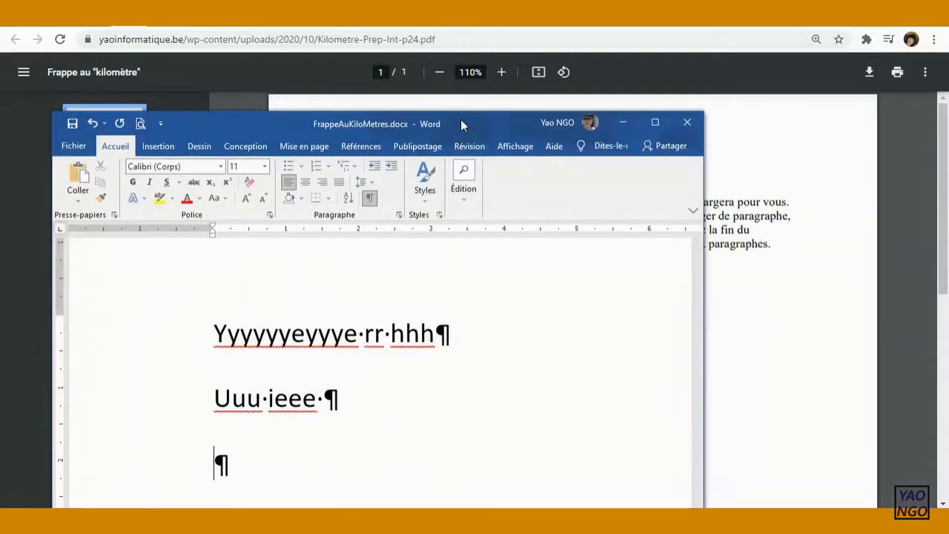
Step: Extend the first paragraph with continuous filler text of repeated i's and e's until it wraps onto a second line
{"action": "left_click", "coordinate": [475, 334]}
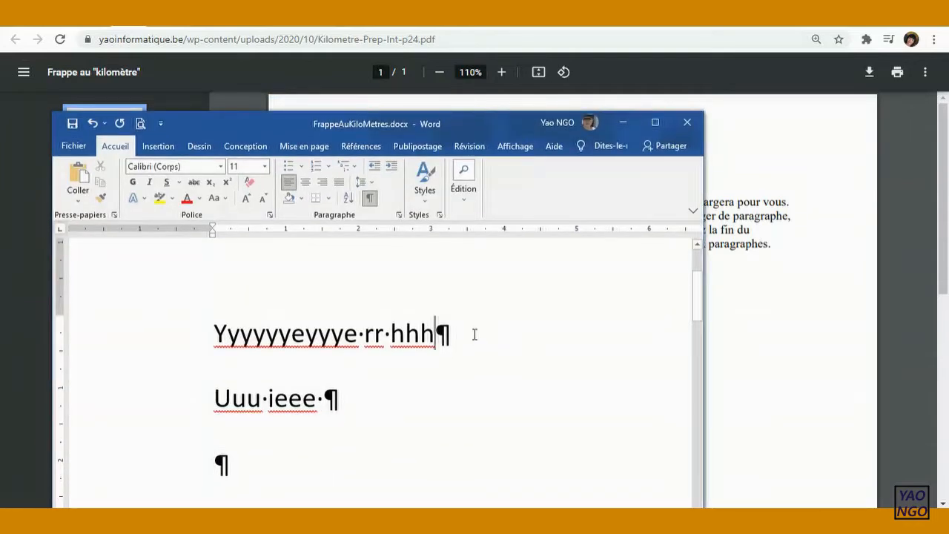
{"action": "type", "text": "eiieiei iiiiii eee iiiiieeeeiiiiie"}
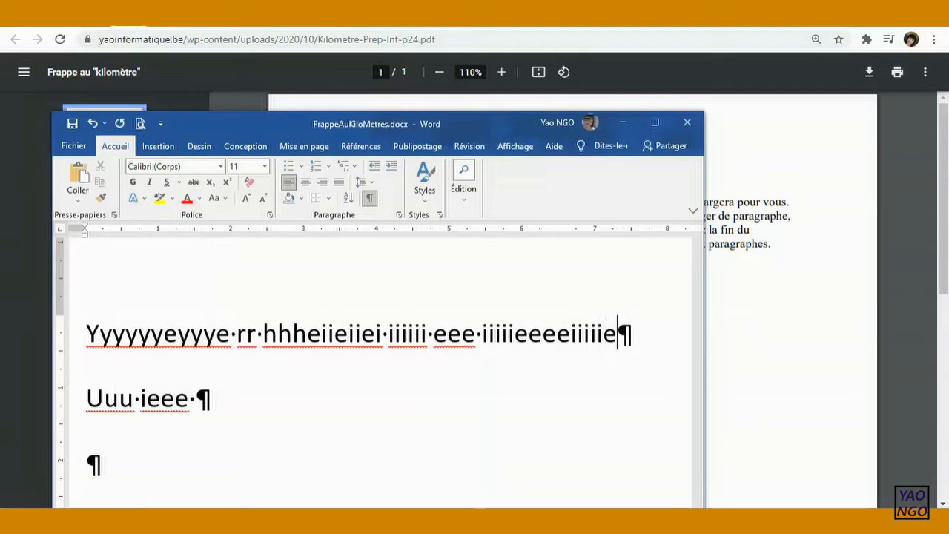
{"action": "type", "text": " iiiiiie iiiiiiie iiieiiie eiiie iiiiie  iiiiie iiii ee"}
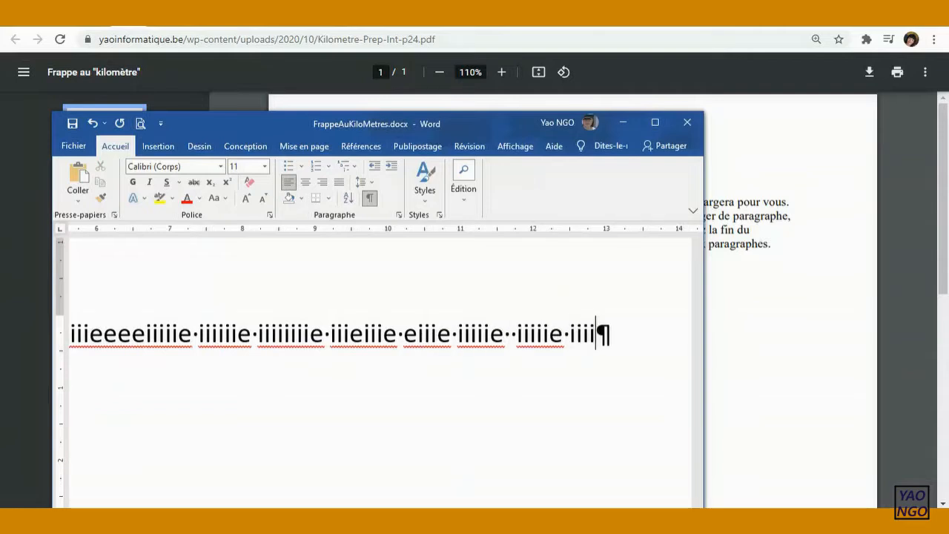
{"action": "type", "text": "eeee"}
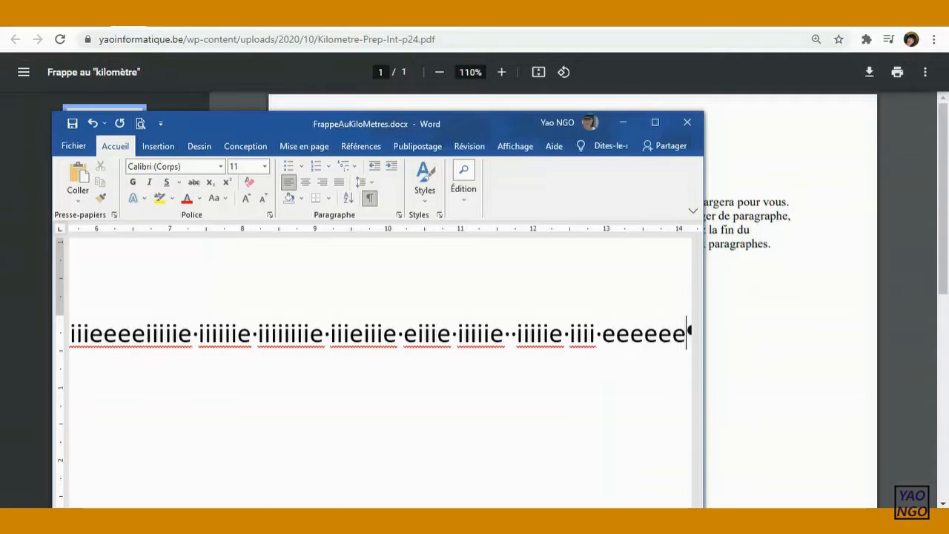
{"action": "type", "text": " iiiiiiiiiiiiii"}
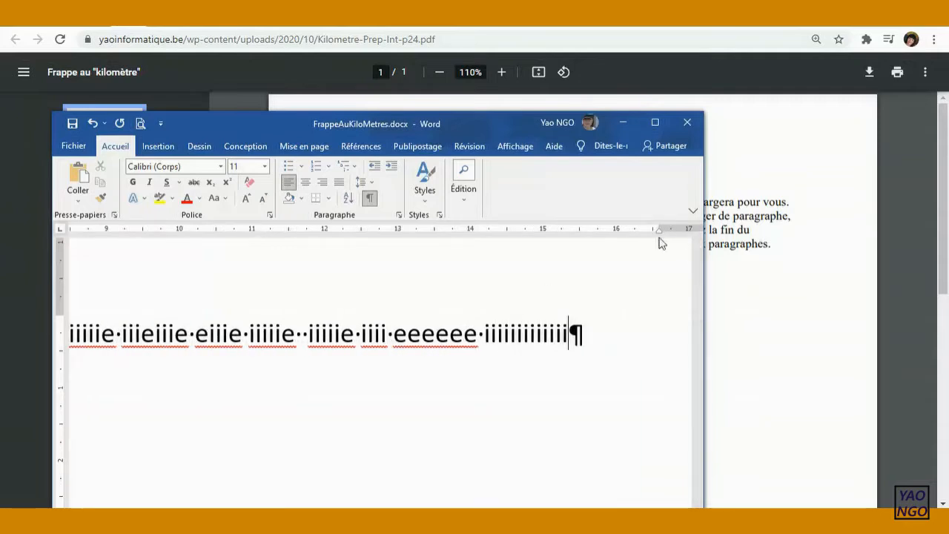
{"action": "type", "text": "eeeei iii"}
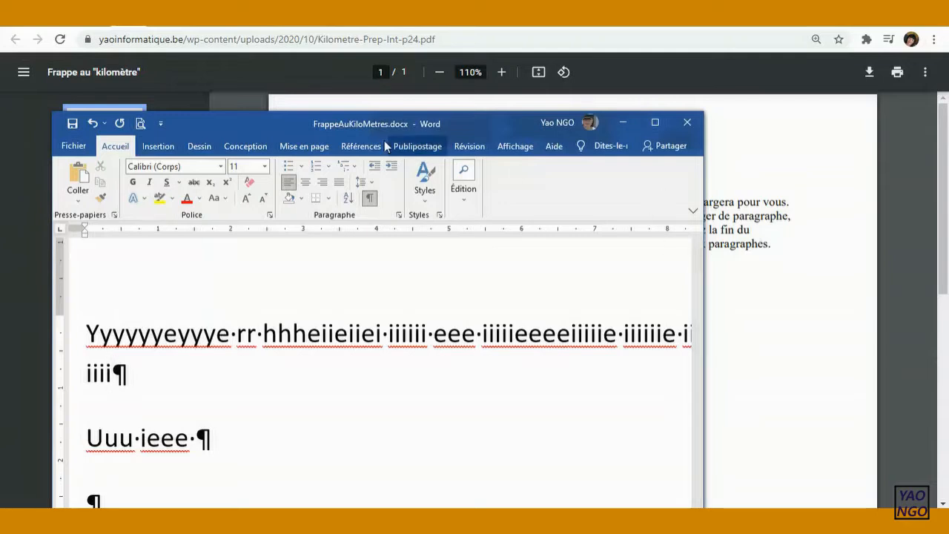
Step: Delete the "Uuu ieee" paragraph and shift the document window slightly aside over the PDF
{"action": "left_click_drag", "start_coordinate": [269, 452], "coordinate": [67, 435]}
{"action": "key", "text": "Delete"}
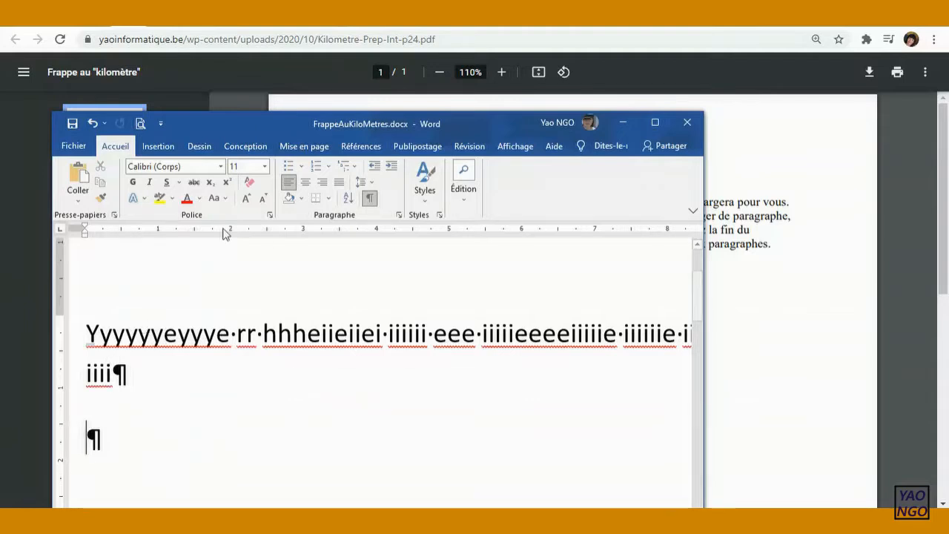
{"action": "left_click_drag", "start_coordinate": [244, 123], "coordinate": [295, 127]}
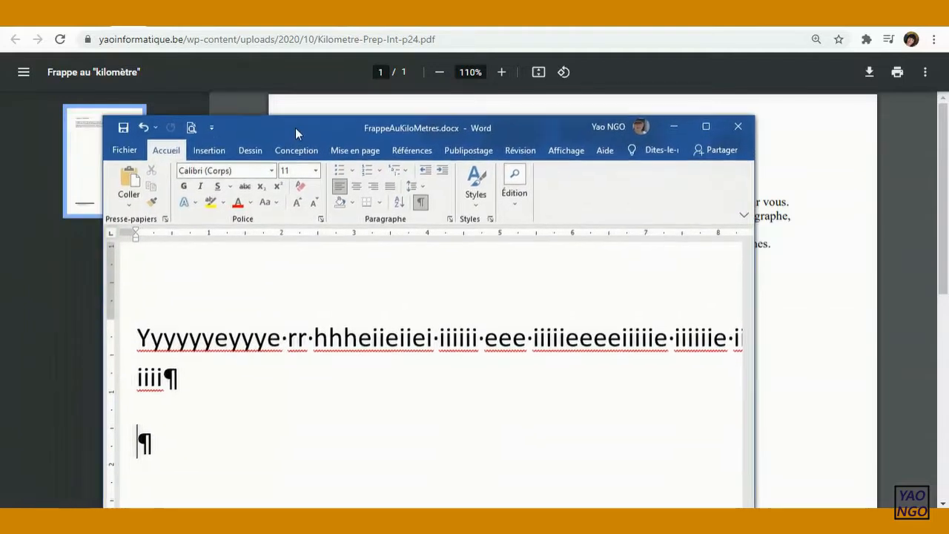
Step: Insert an empty paragraph after the first paragraph and enter "ueueueueue" in the paragraph below it
{"action": "left_click", "coordinate": [192, 379]}
{"action": "key", "text": "Return"}
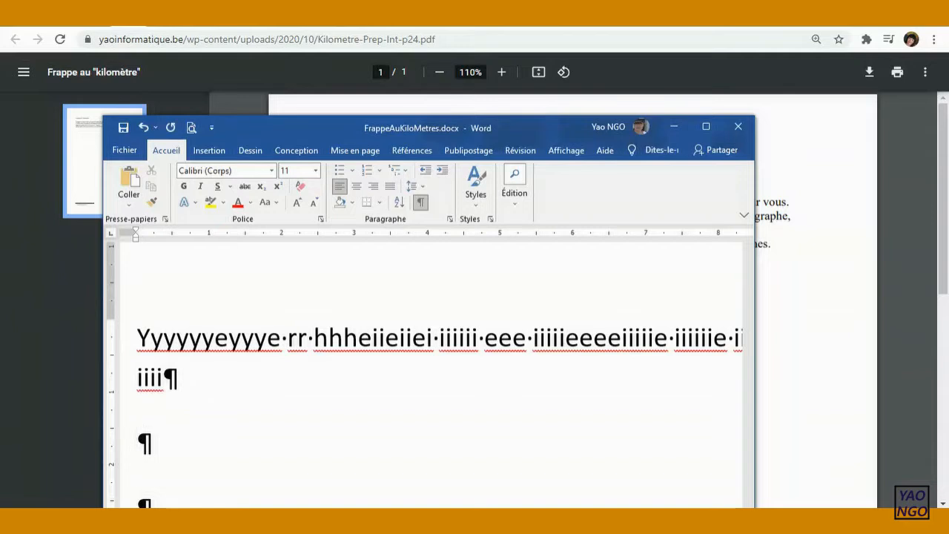
{"action": "left_click", "coordinate": [137, 442]}
{"action": "left_click", "coordinate": [138, 495]}
{"action": "type", "text": "ueueueueueue"}
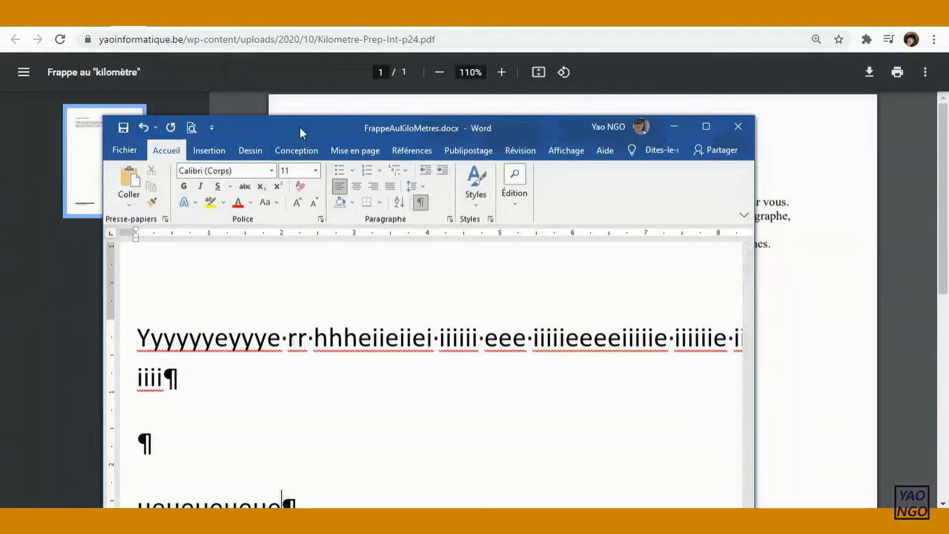
Step: Maximize the document window and zoom out to 140% so the full line width fits
{"action": "left_click_drag", "start_coordinate": [300, 126], "coordinate": [282, 96]}
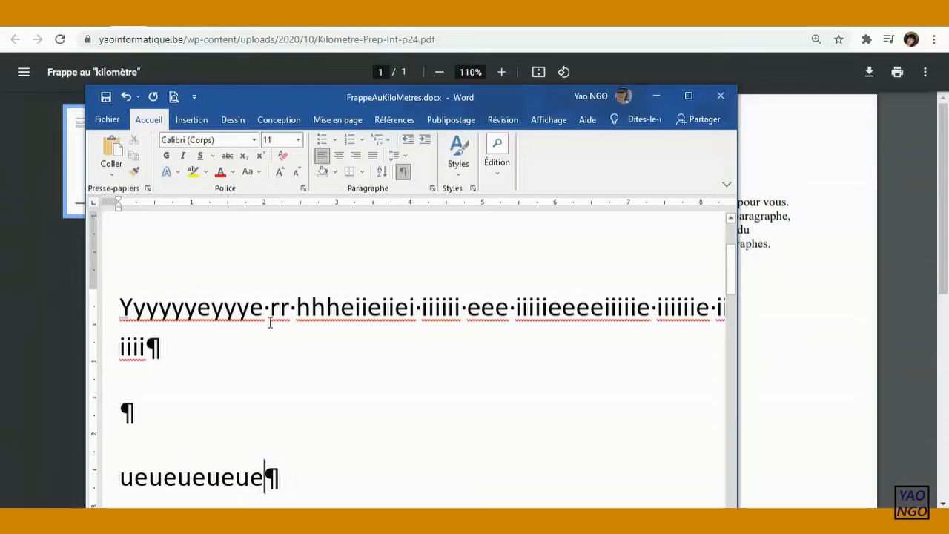
{"action": "left_click", "coordinate": [688, 97]}
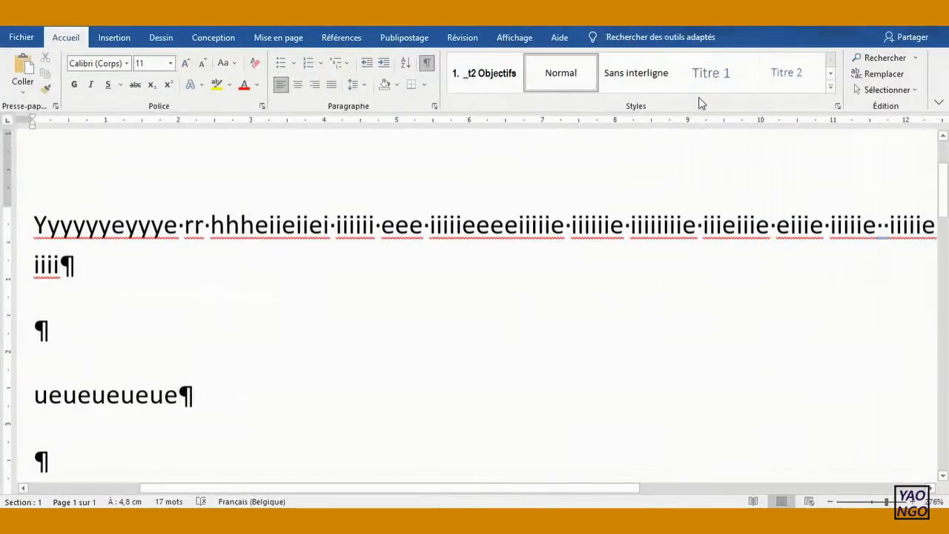
{"action": "left_click", "coordinate": [832, 502]}
{"action": "left_click", "coordinate": [831, 502]}
{"action": "left_click", "coordinate": [831, 502]}
{"action": "left_click", "coordinate": [831, 502]}
{"action": "left_click", "coordinate": [831, 502]}
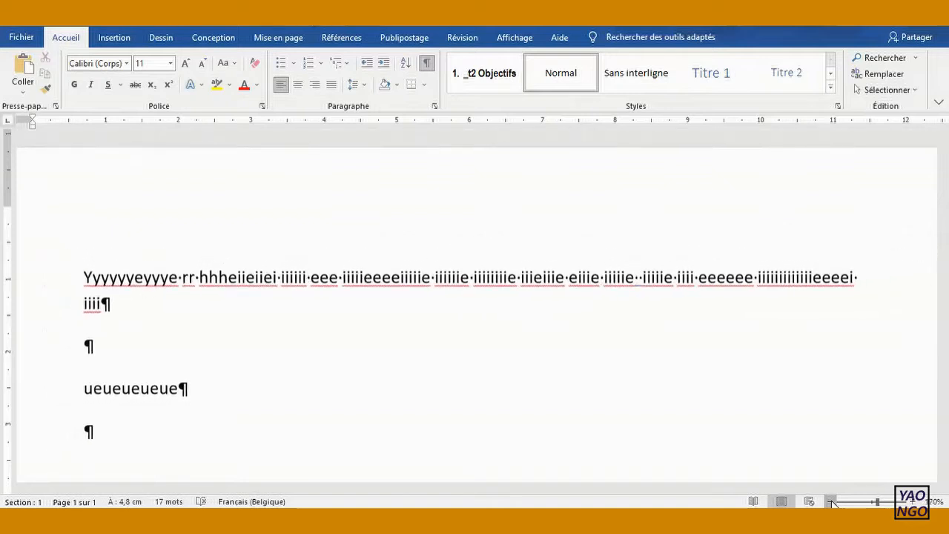
{"action": "left_click", "coordinate": [831, 502]}
{"action": "left_click", "coordinate": [832, 502]}
{"action": "left_click", "coordinate": [831, 502]}
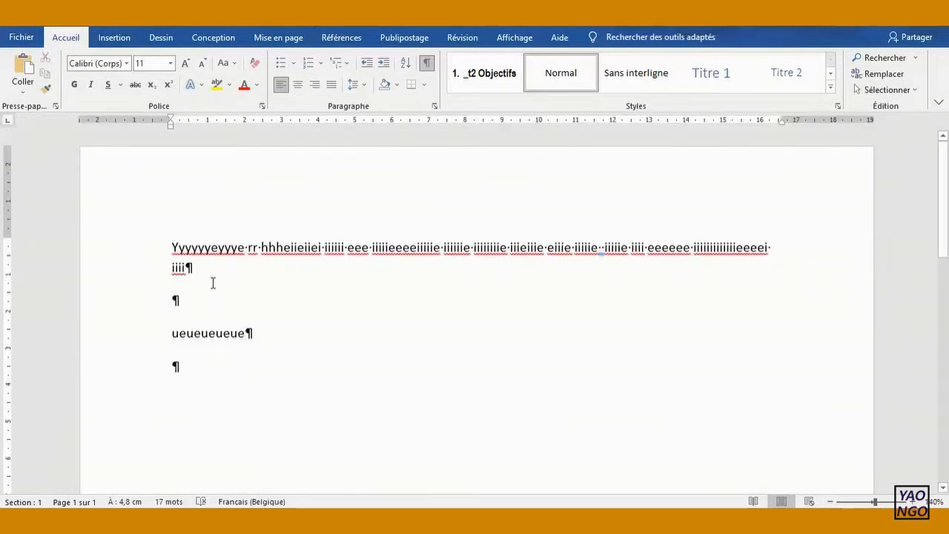
Step: Highlight the whole first paragraph in yellow and the "ueueueueue" paragraph in turquoise
{"action": "double_click", "coordinate": [160, 241]}
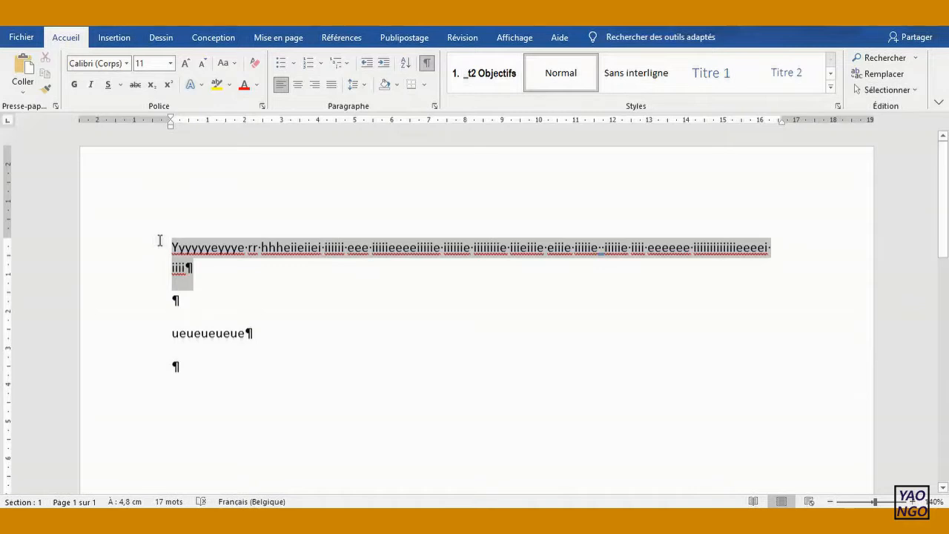
{"action": "left_click", "coordinate": [216, 85]}
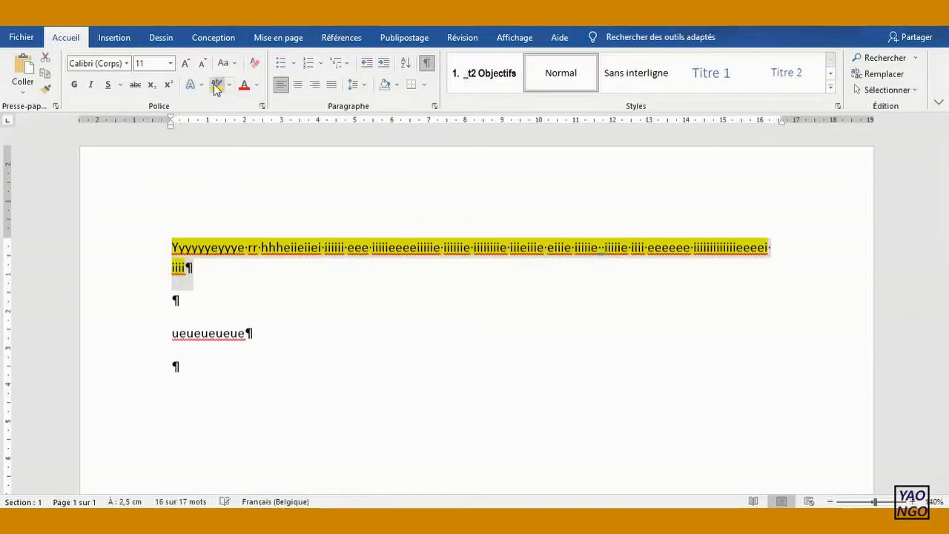
{"action": "left_click", "coordinate": [305, 341]}
{"action": "left_click", "coordinate": [141, 335]}
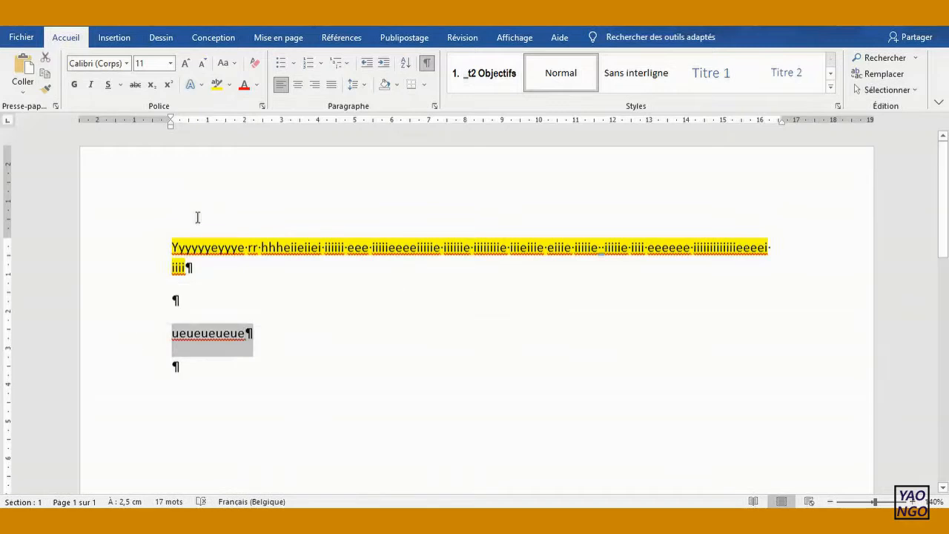
{"action": "left_click", "coordinate": [230, 85]}
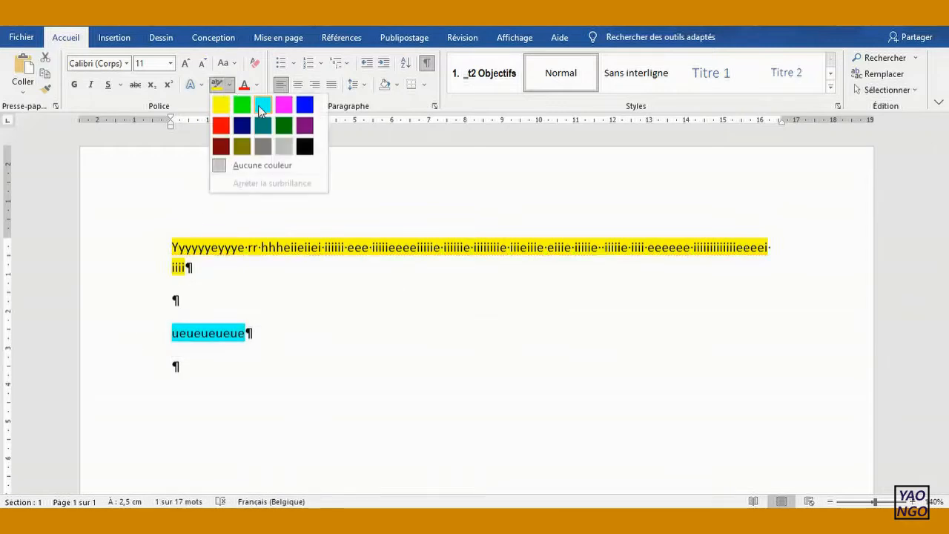
{"action": "left_click", "coordinate": [261, 105]}
{"action": "left_click", "coordinate": [315, 389]}
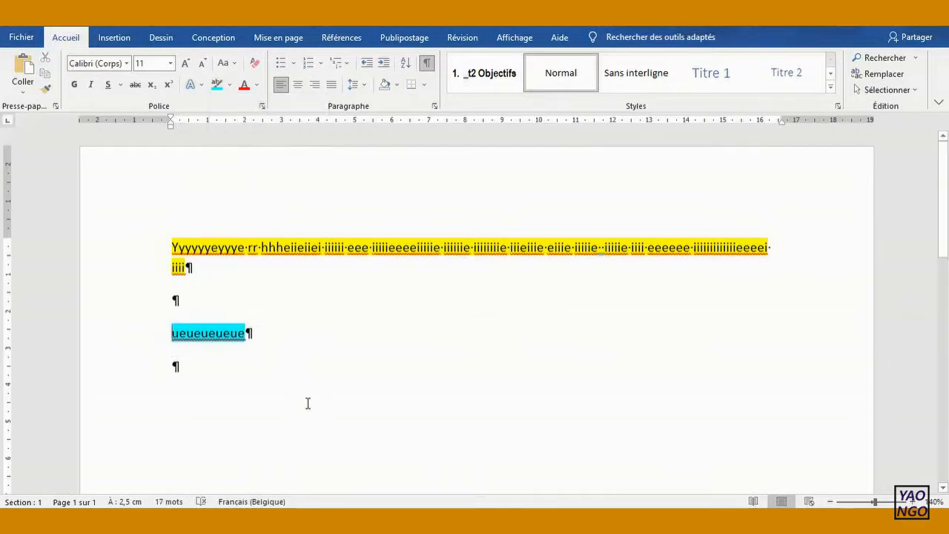
Step: Select the yellow paragraph, then the empty and turquoise paragraphs, to examine where each paragraph starts and ends
{"action": "left_click", "coordinate": [173, 246]}
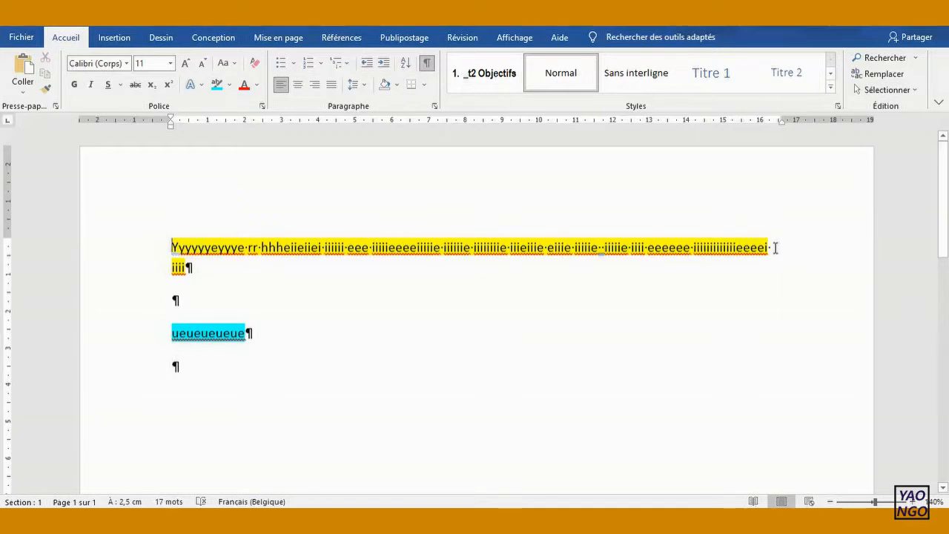
{"action": "double_click", "coordinate": [178, 267]}
{"action": "left_click", "coordinate": [214, 272]}
{"action": "left_click_drag", "start_coordinate": [190, 267], "coordinate": [167, 255]}
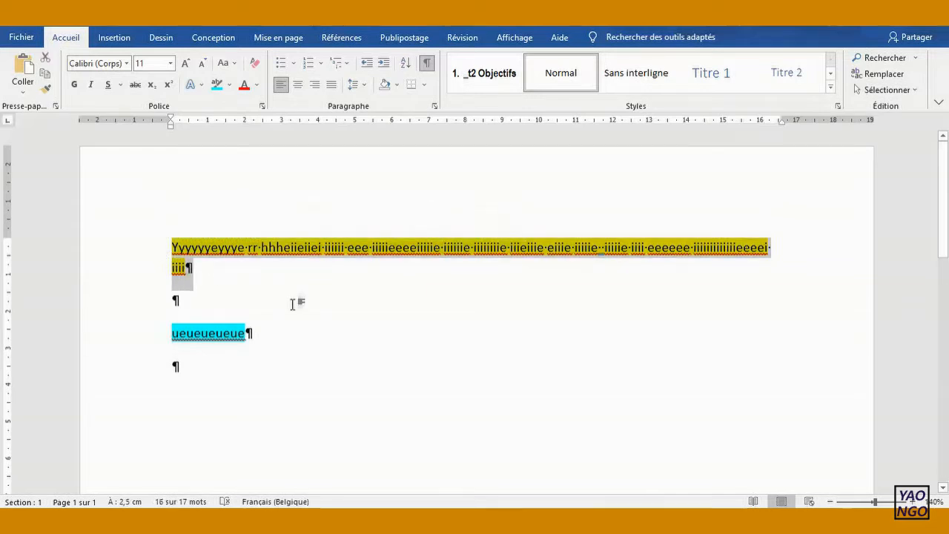
{"action": "left_click", "coordinate": [268, 341]}
{"action": "left_click_drag", "start_coordinate": [268, 341], "coordinate": [161, 311]}
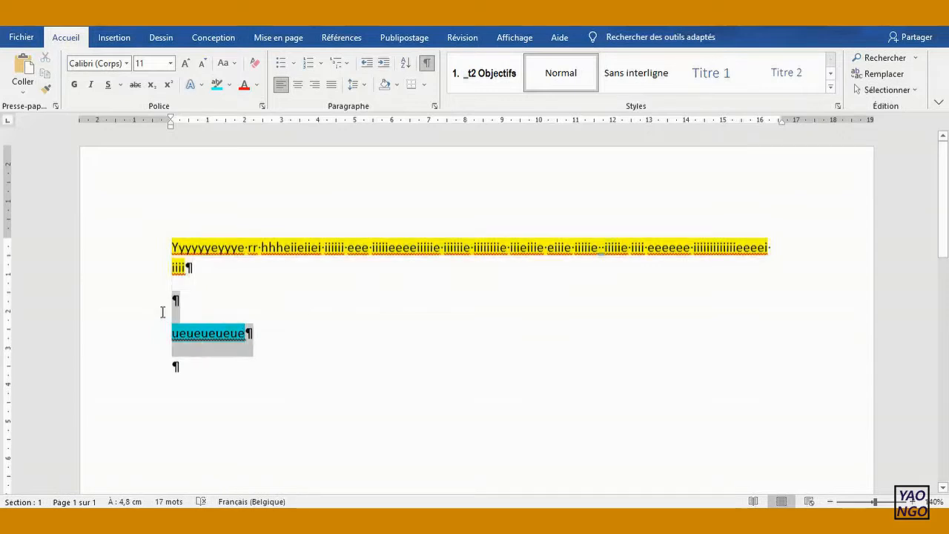
{"action": "left_click", "coordinate": [220, 364]}
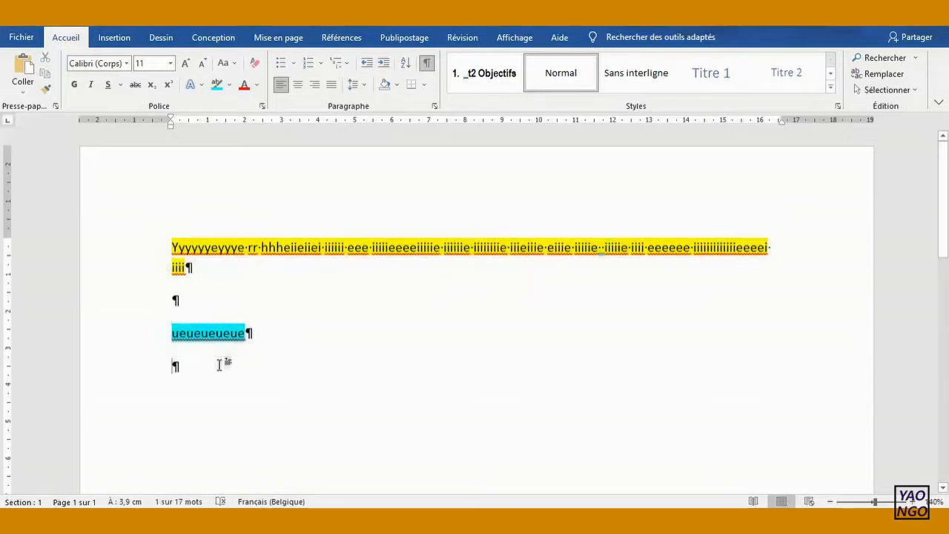
{"action": "left_click", "coordinate": [175, 299]}
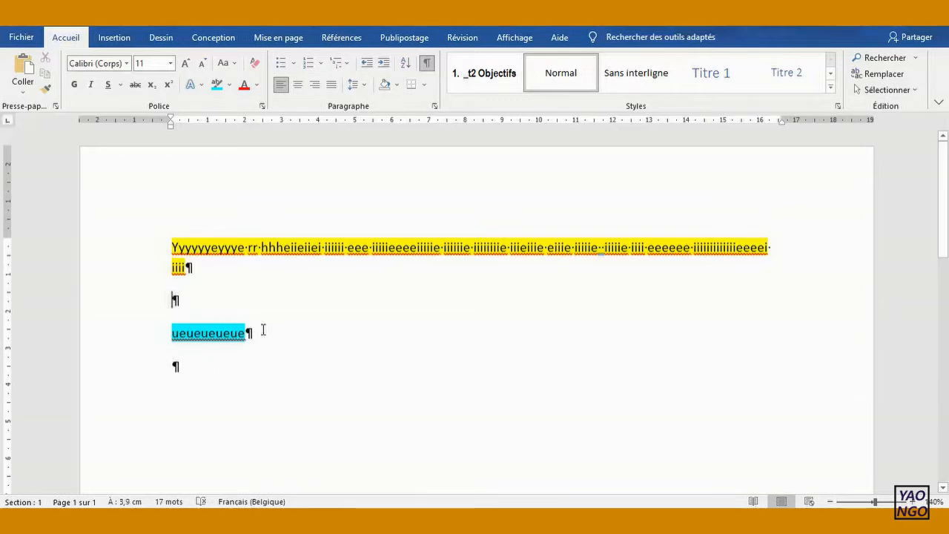
{"action": "left_click", "coordinate": [234, 335]}
Step: Extend the yellow paragraph with repeated e's onto a third line and highlight the added text in yellow
{"action": "left_click", "coordinate": [186, 267]}
{"action": "type", "text": "eeeeeeeeeeeeeeeeeeeeeeeeeee"}
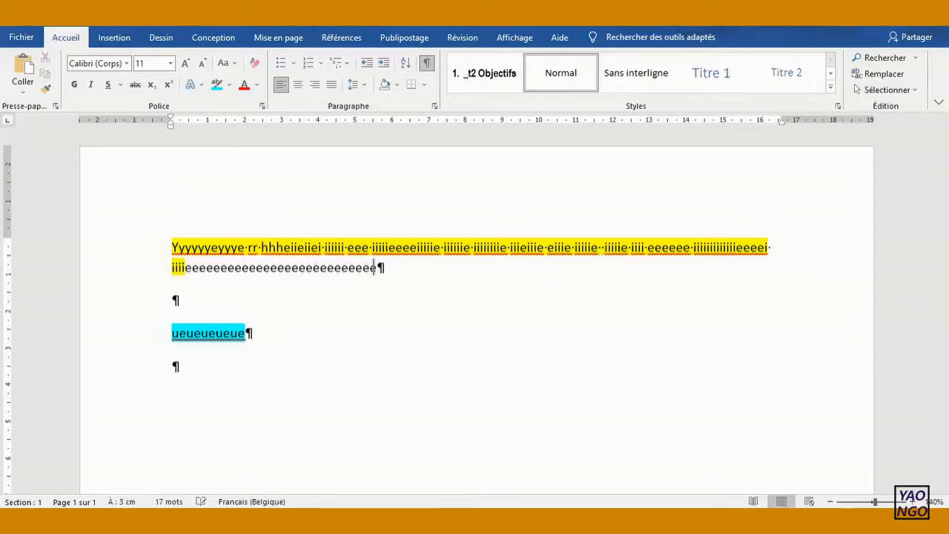
{"action": "type", "text": "eeeeeeeeeeeeeeeeeeeeeeeeeeeeeeeeeeeeeeeeeeeeeeeeeee"}
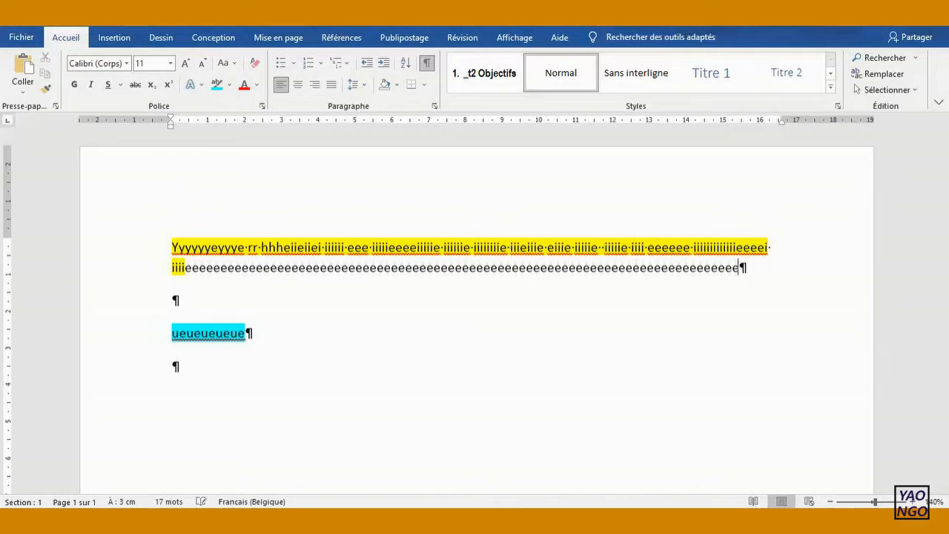
{"action": "type", "text": "eeeeeeeeeeeeeeee"}
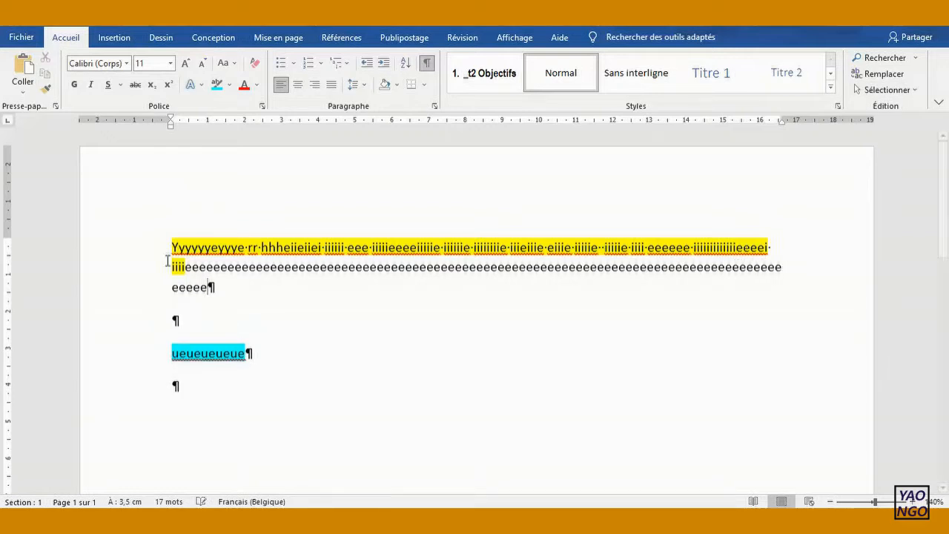
{"action": "left_click_drag", "start_coordinate": [209, 289], "coordinate": [171, 267]}
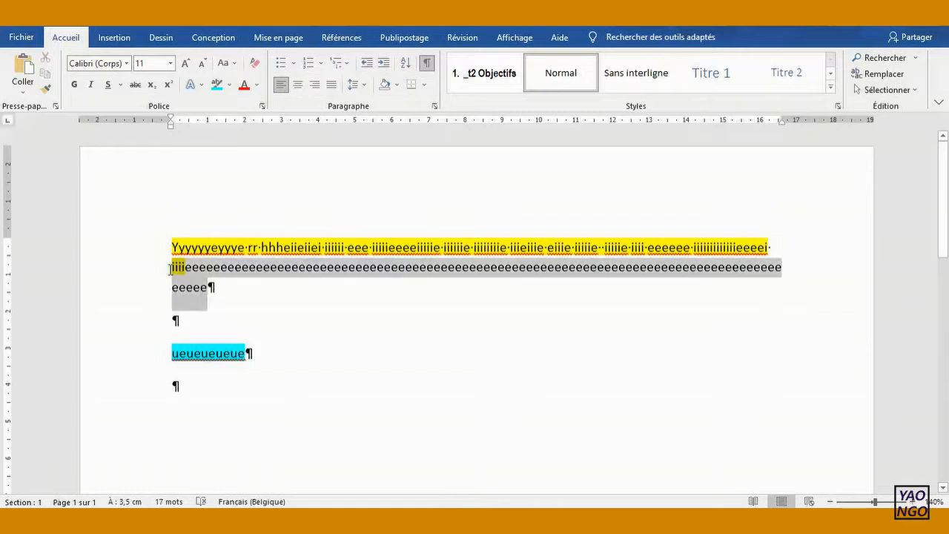
{"action": "left_click", "coordinate": [229, 85]}
{"action": "left_click", "coordinate": [220, 101]}
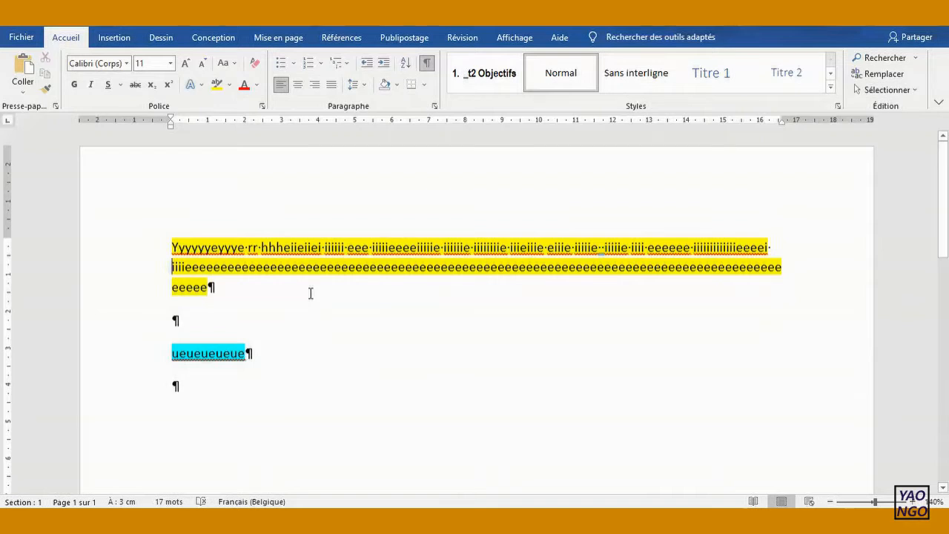
Step: Add empty paragraphs below the yellow paragraph and extend the turquoise paragraph with continuous filler text over four lines
{"action": "left_click", "coordinate": [209, 292]}
{"action": "left_click", "coordinate": [214, 324]}
{"action": "type", "text": "iiiiiiiiiiiiiiiiiie eieiieiee eeeeeeeeeeeeeeeeeeeeeeee"}
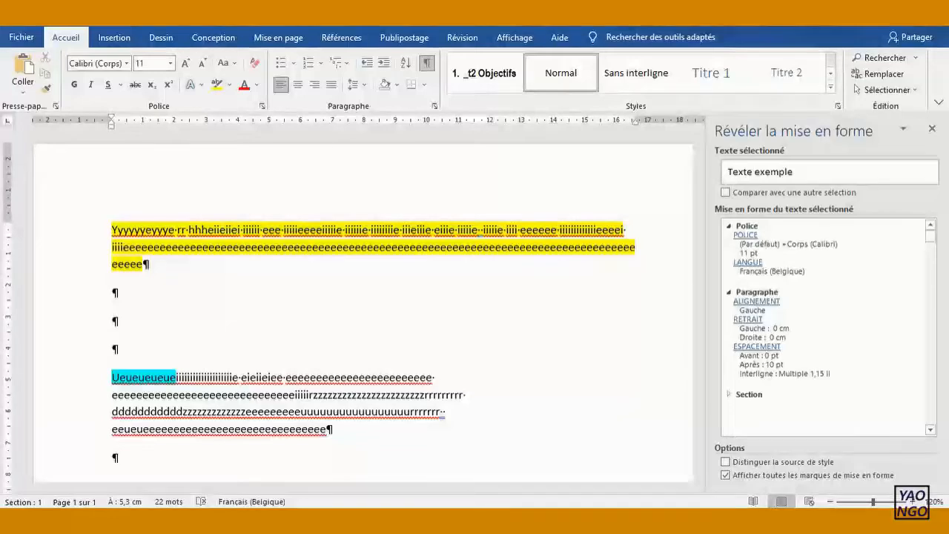
Step: Write "Je suis étonnée de ce qui se passe ici. Je termine ma phrase" in the middle empty paragraph between the yellow and turquoise paragraphs
{"action": "type", "text": "Je "}
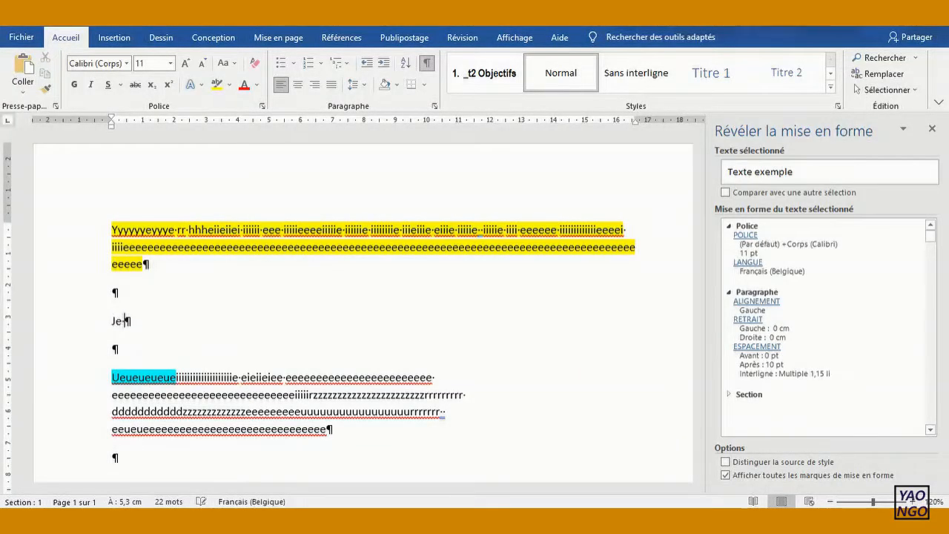
{"action": "type", "text": "suis éto"}
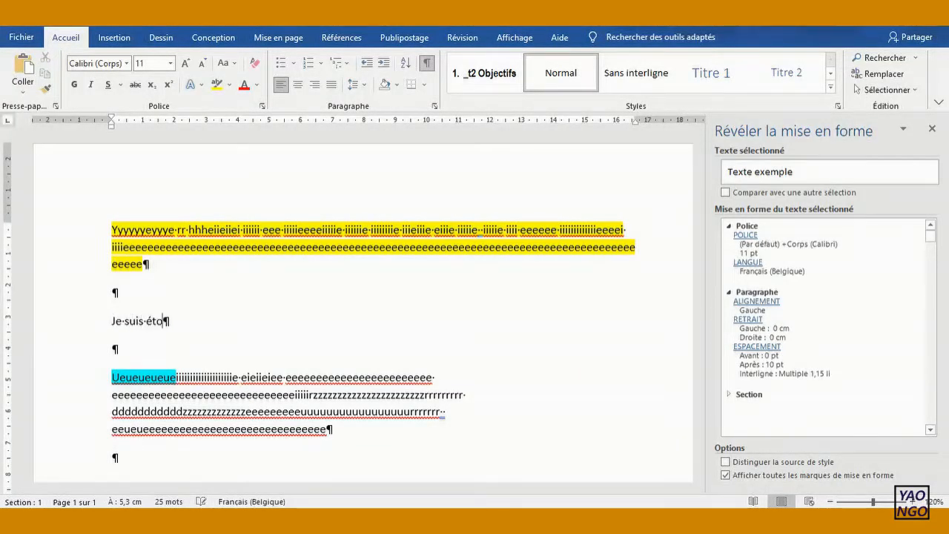
{"action": "type", "text": "nnée de ce"}
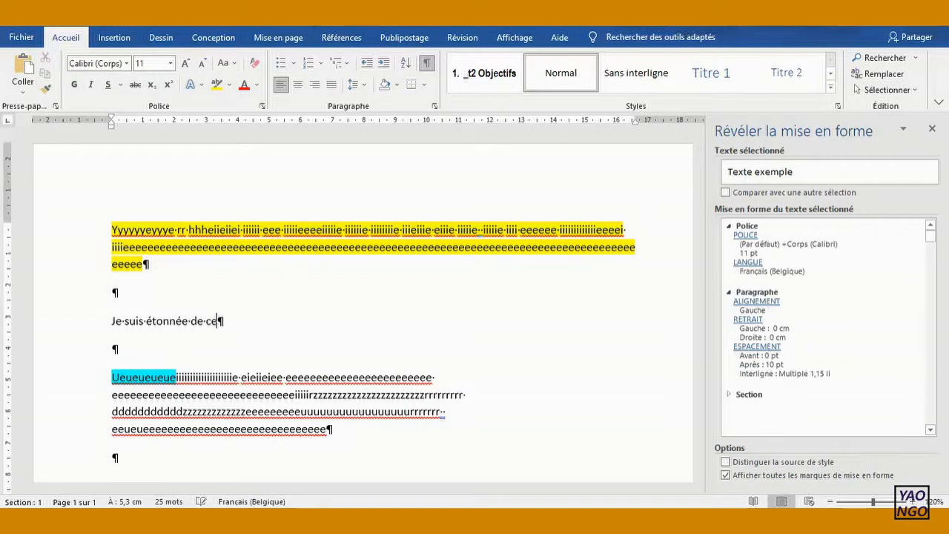
{"action": "type", "text": " qui se passe"}
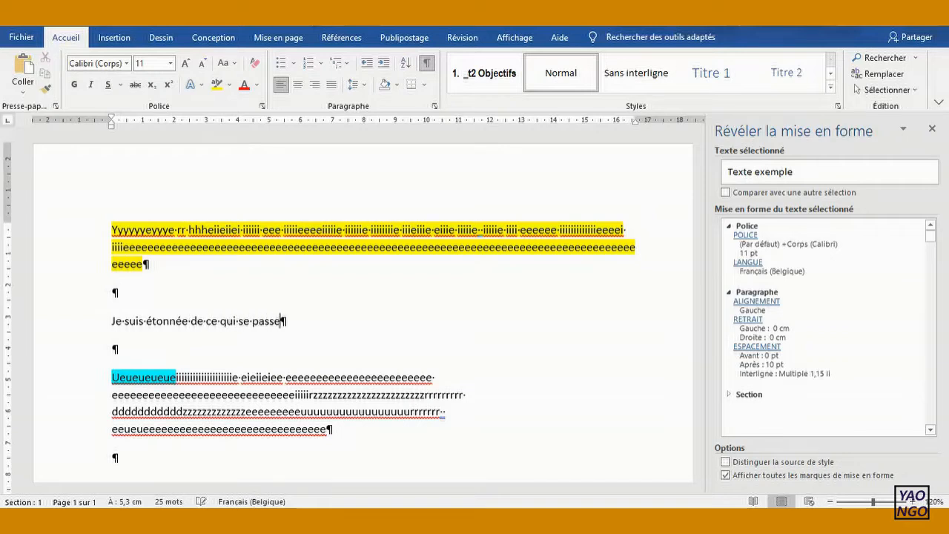
{"action": "type", "text": " ici"}
{"action": "type", "text": ". "}
{"action": "type", "text": "je"}
{"action": "type", "text": " termi"}
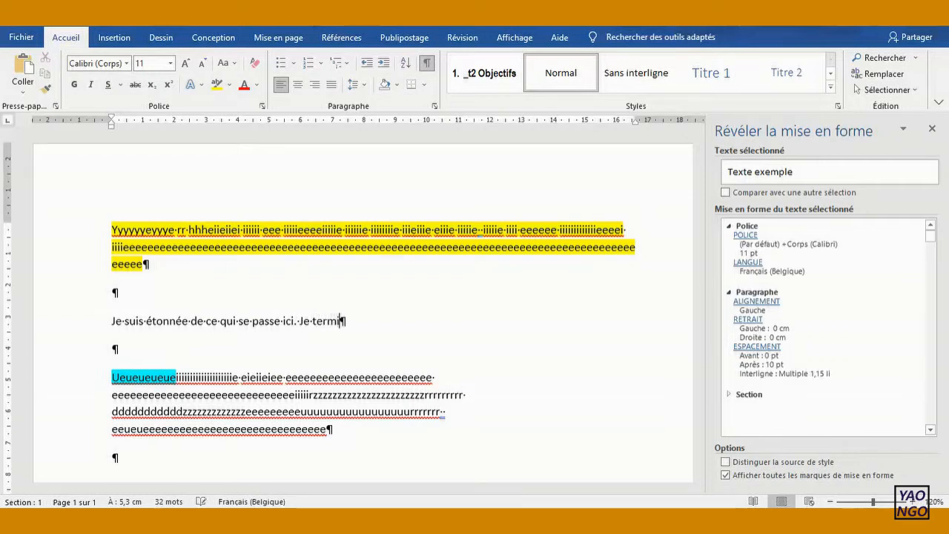
{"action": "type", "text": "ne ma p"}
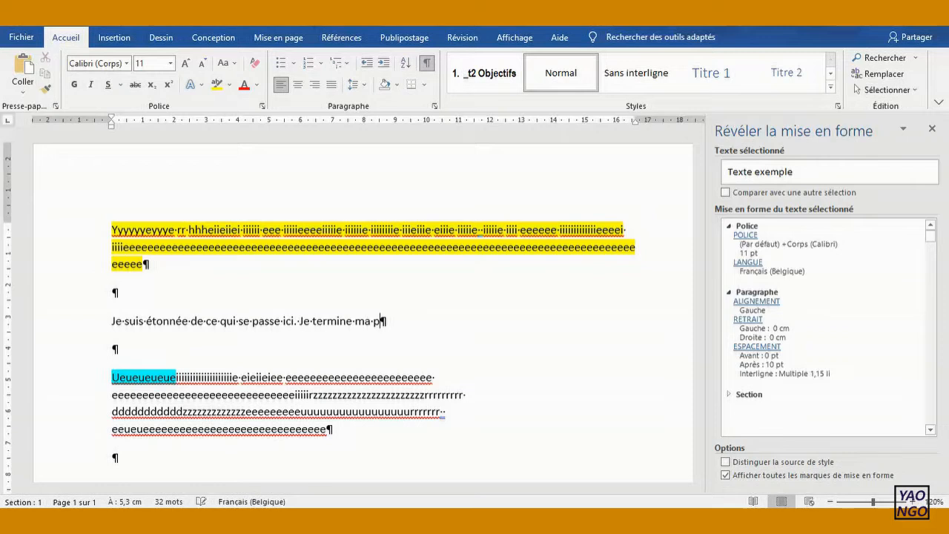
{"action": "type", "text": "hrase"}
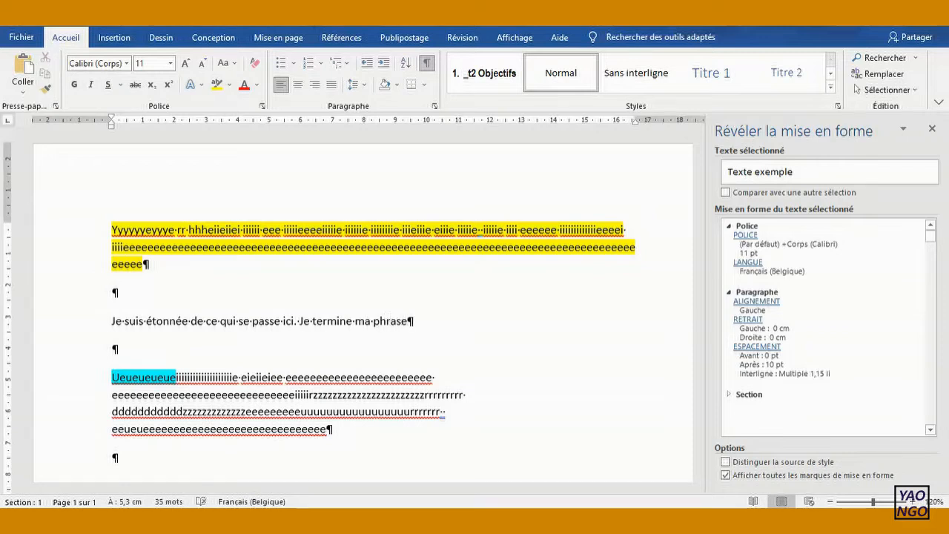
Step: Continue the same paragraph with ". Je continue d'encoder mes phrases sans se soucier de passer à la ligne." without inserting any line break
{"action": "type", "text": ". Je cont"}
{"action": "type", "text": "inue d'encoder mes phrases sans se s"}
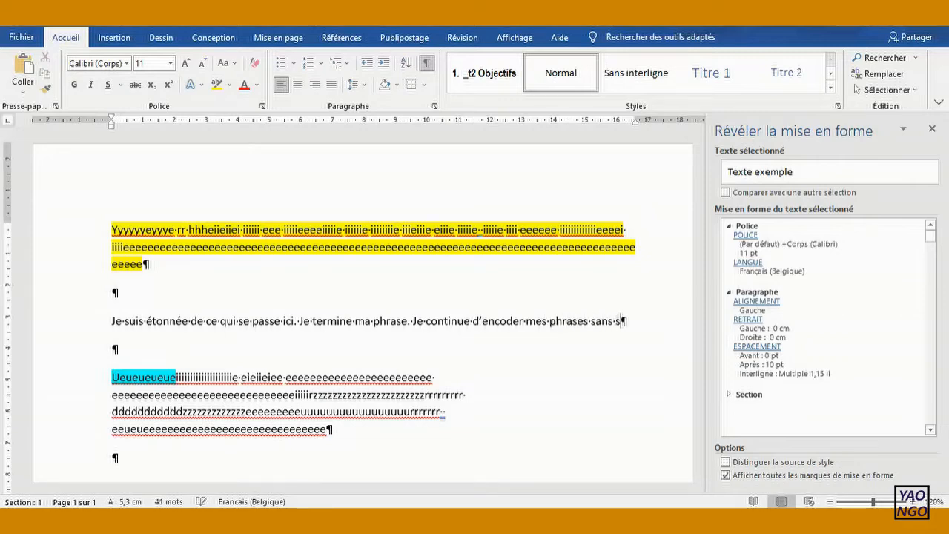
{"action": "type", "text": "ou"}
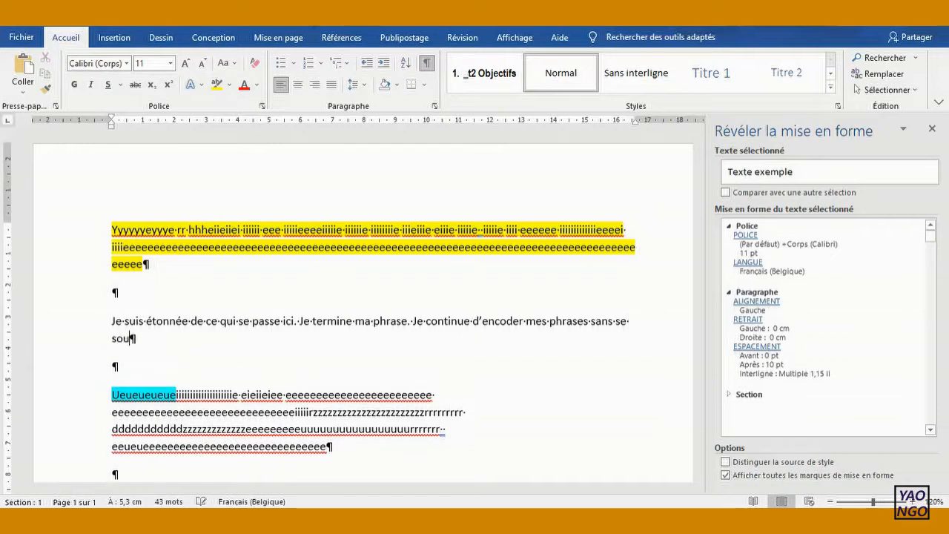
{"action": "type", "text": "cier de pass"}
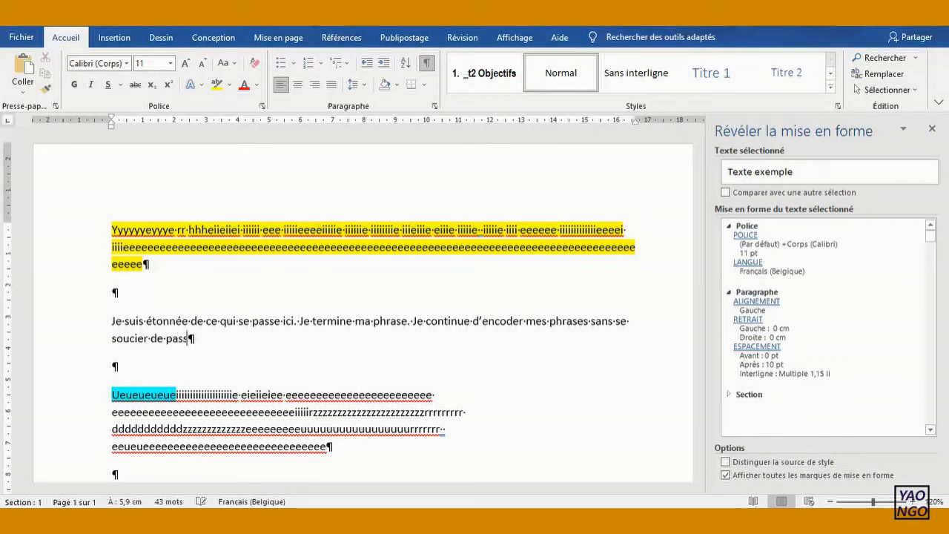
{"action": "type", "text": "er à la ligne"}
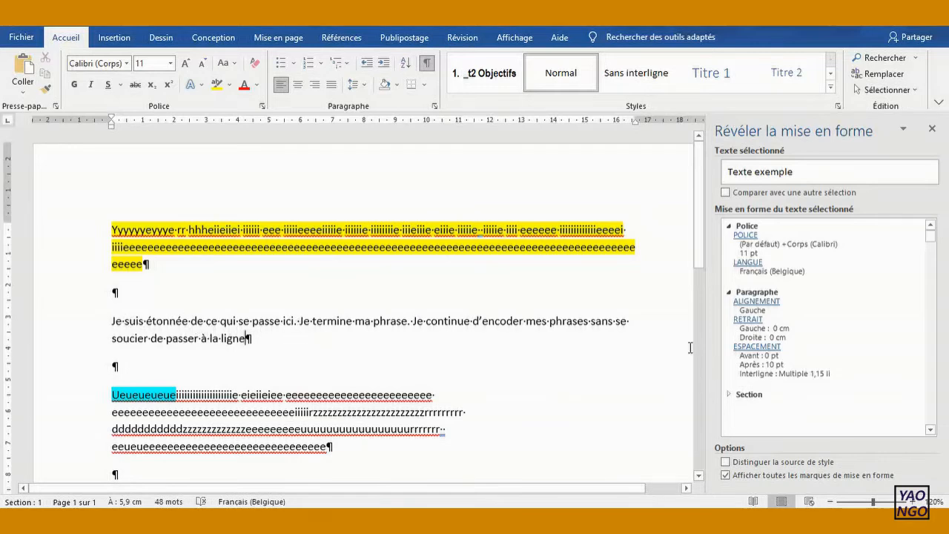
{"action": "scroll", "coordinate": [302, 396], "scroll_direction": "up", "scroll_amount": 1}
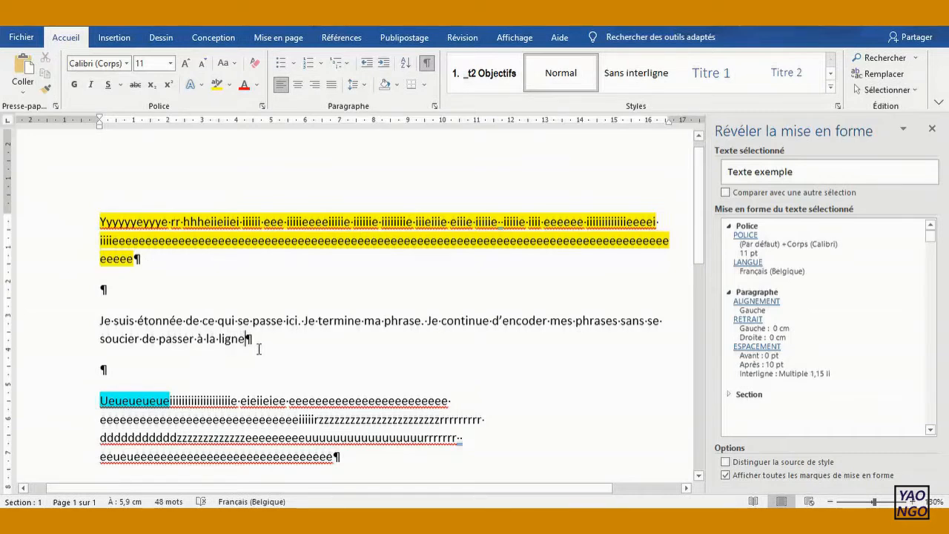
{"action": "type", "text": "."}
Step: Highlight the whole "Je suis étonnée" paragraph in bright green and clear the selection
{"action": "left_click_drag", "start_coordinate": [252, 338], "coordinate": [99, 297]}
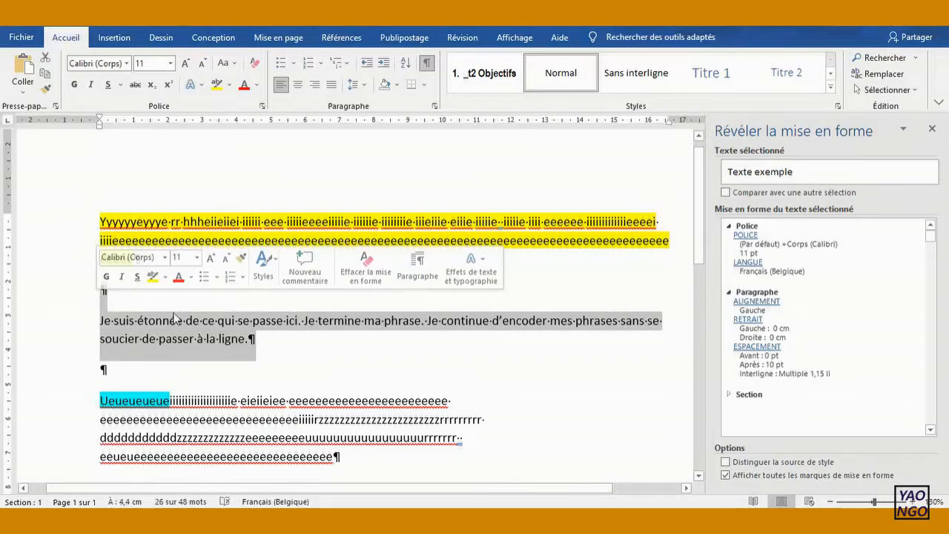
{"action": "left_click", "coordinate": [229, 85]}
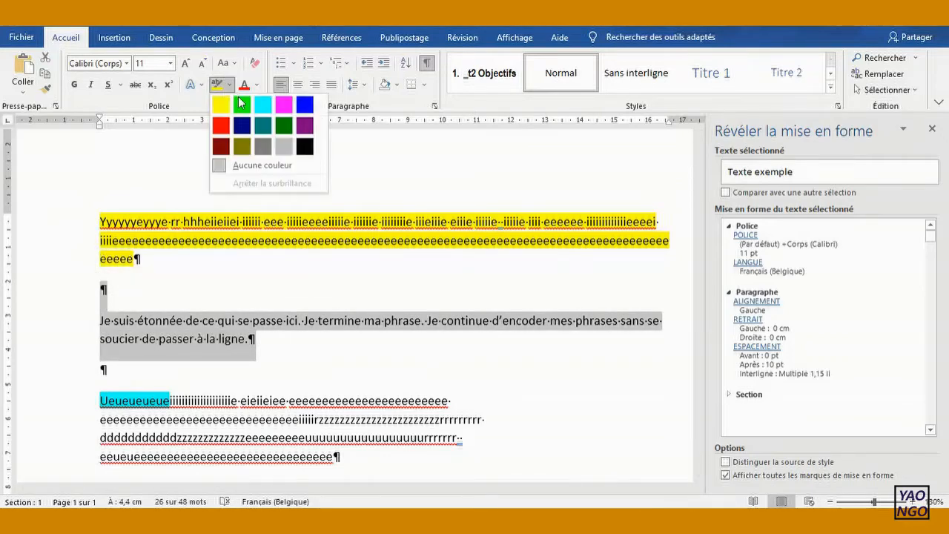
{"action": "left_click", "coordinate": [242, 106]}
{"action": "key", "text": "Left"}
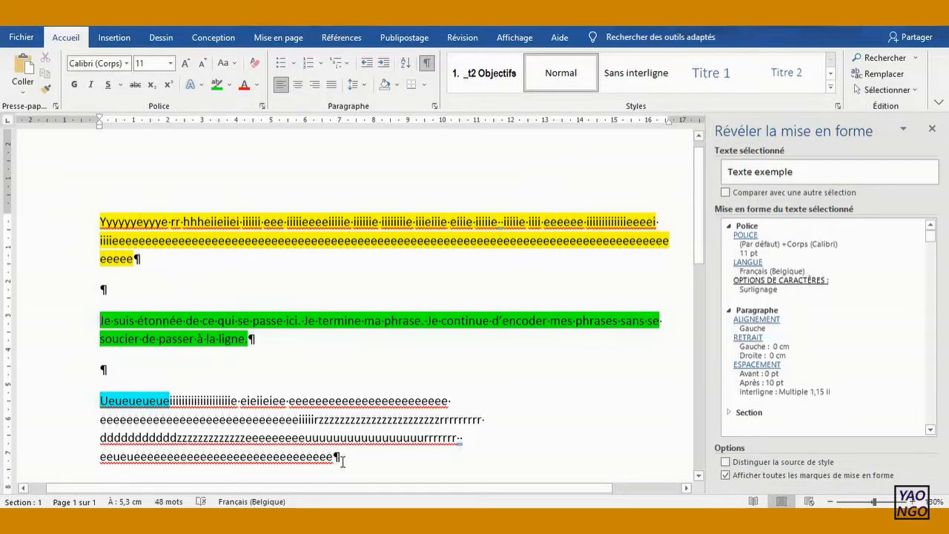
Step: Delete the turquoise paragraph with its filler text and add another empty paragraph below the green one
{"action": "left_click_drag", "start_coordinate": [341, 460], "coordinate": [96, 388]}
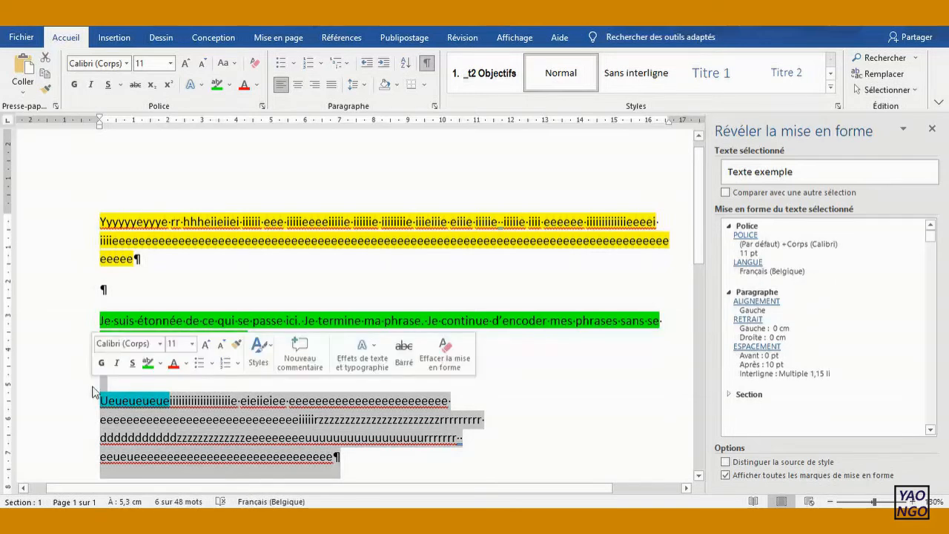
{"action": "key", "text": "Delete"}
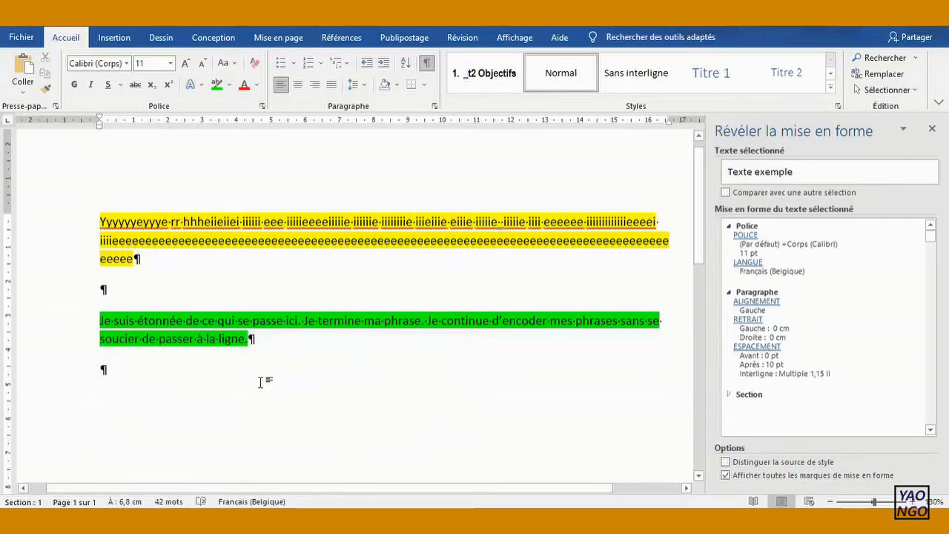
{"action": "left_click", "coordinate": [274, 341]}
{"action": "key", "text": "Return"}
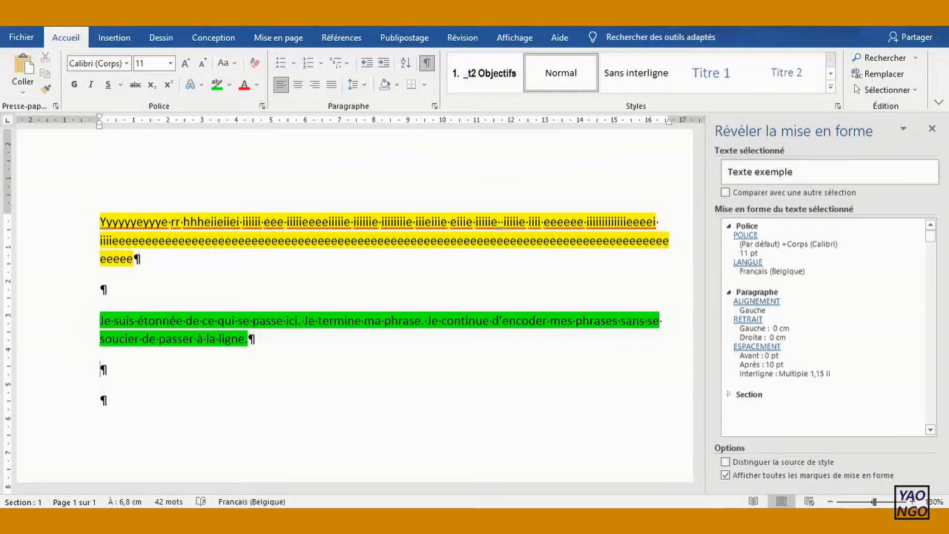
Step: Write "Je continue la démo pour les " in the last empty paragraph below the green one
{"action": "left_click", "coordinate": [102, 400]}
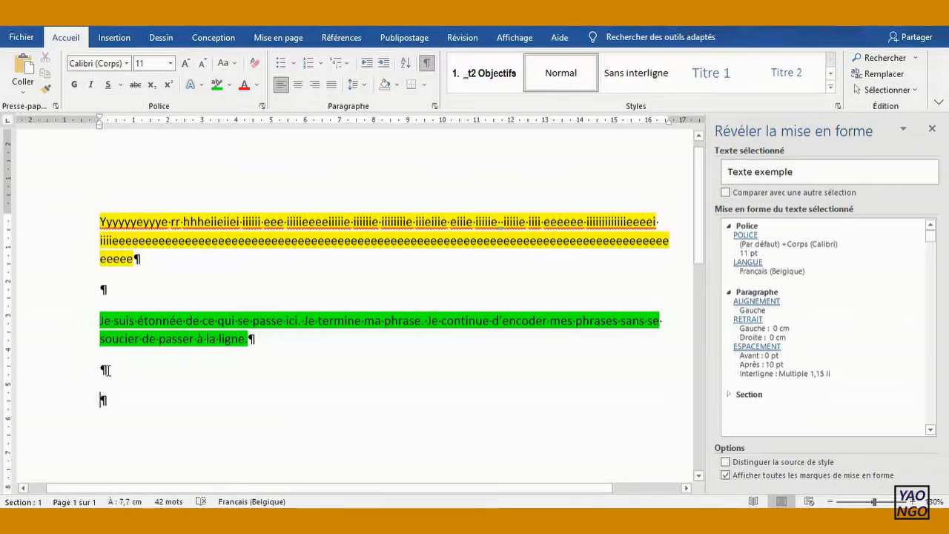
{"action": "type", "text": "Je "}
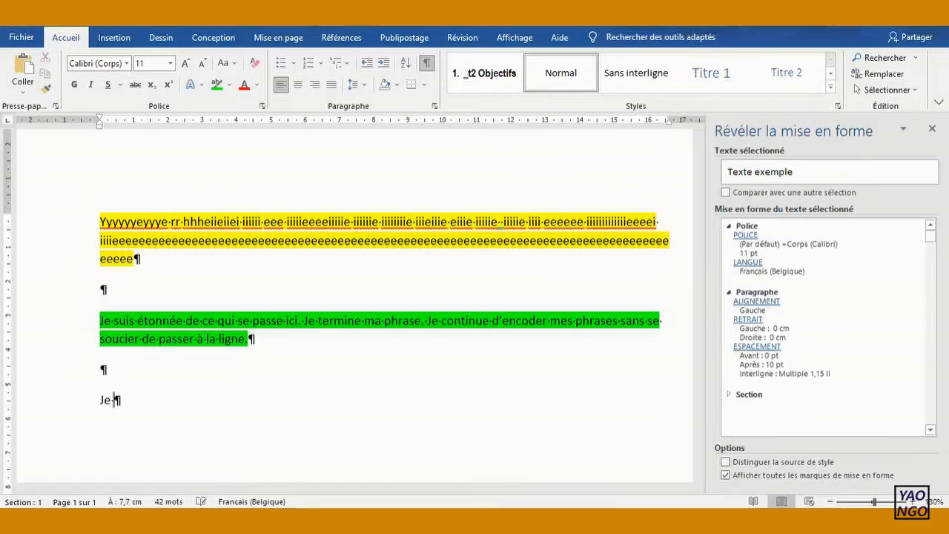
{"action": "type", "text": "continue "}
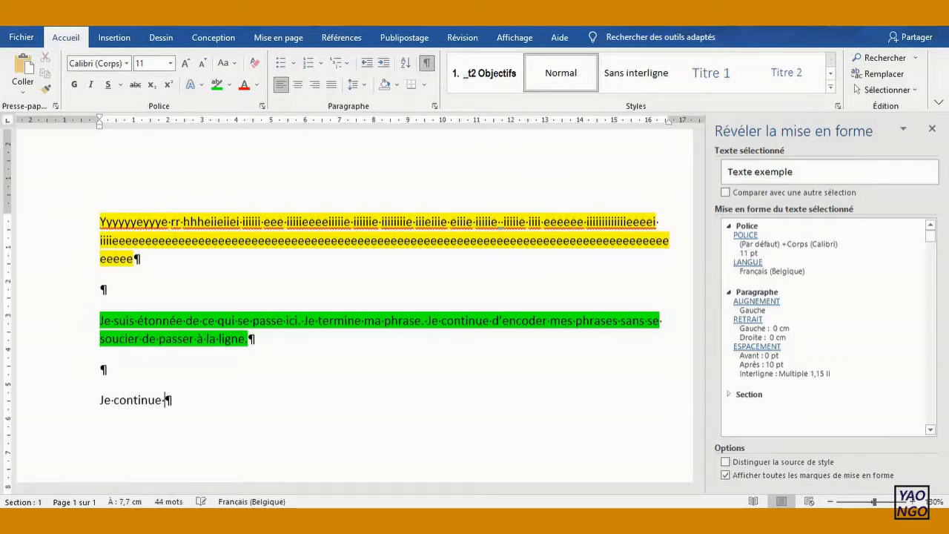
{"action": "type", "text": "la démo pour les"}
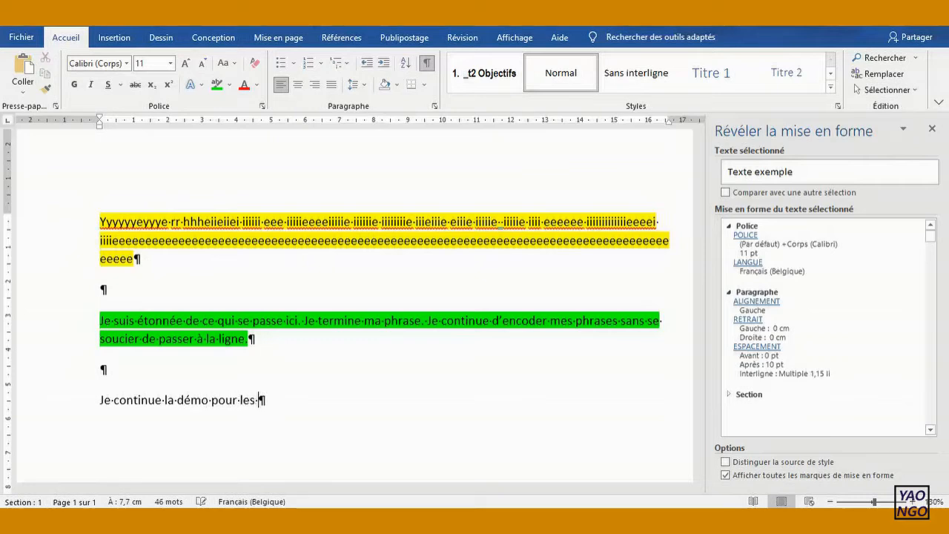
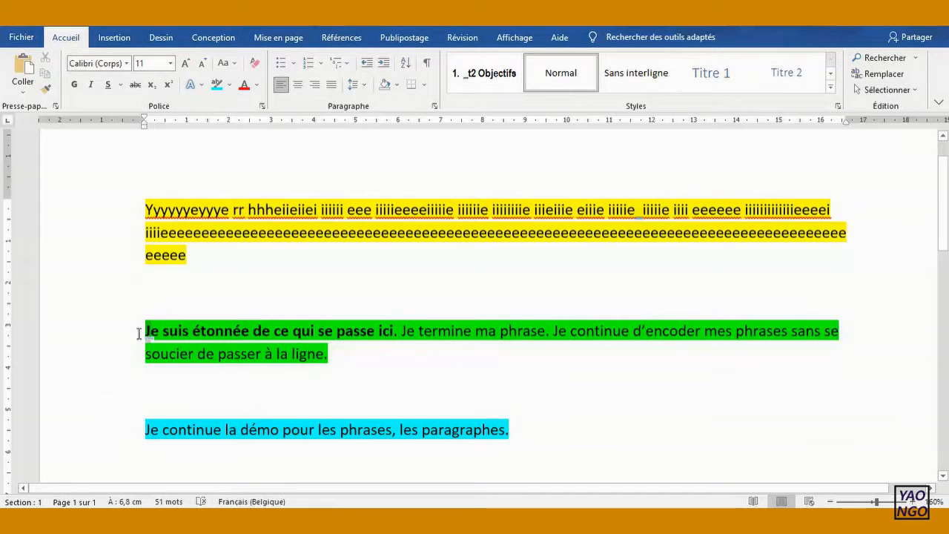
Step: Select the words "Je" and "suis" of the bold green sentence one at a time to examine single words
{"action": "double_click", "coordinate": [138, 333]}
{"action": "left_click", "coordinate": [157, 335]}
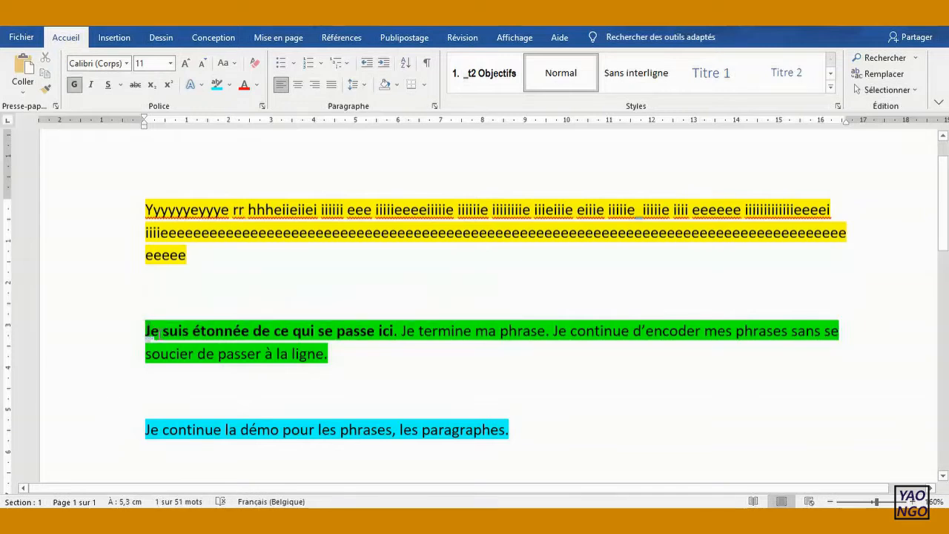
{"action": "mouse_move", "coordinate": [158, 334]}
{"action": "left_mouse_down"}
{"action": "mouse_move", "coordinate": [137, 333]}
{"action": "mouse_move", "coordinate": [191, 332]}
{"action": "mouse_move", "coordinate": [164, 331]}
{"action": "left_mouse_up"}
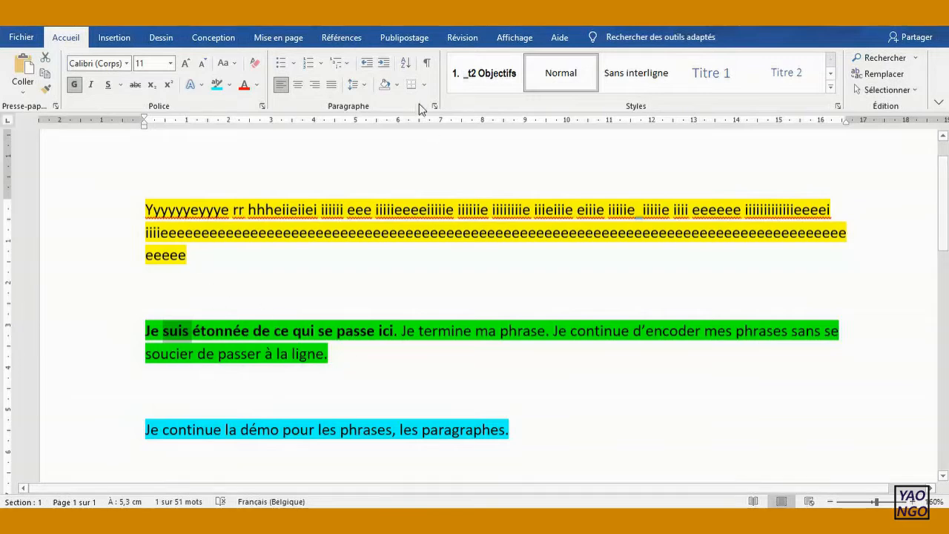
Step: Show the formatting marks and select the entire green paragraph including its paragraph mark
{"action": "left_click", "coordinate": [427, 63]}
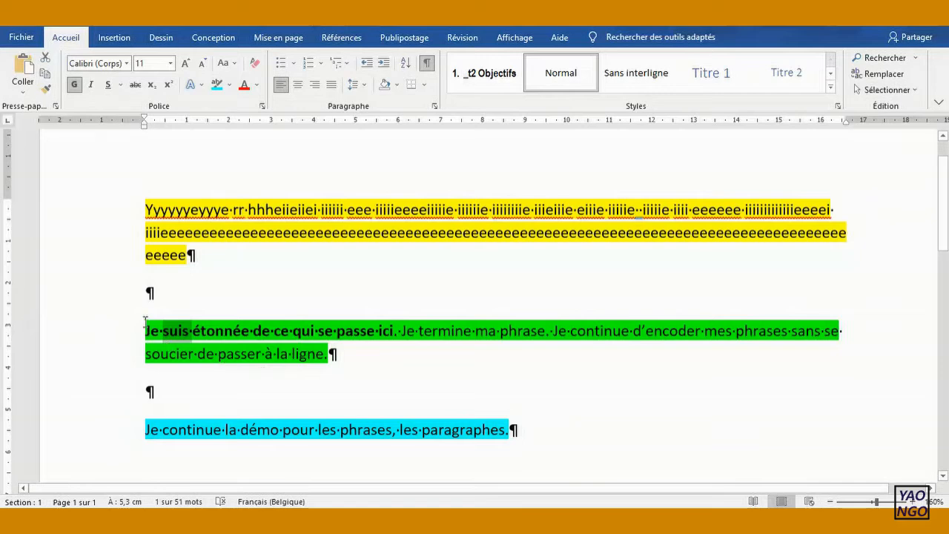
{"action": "left_click_drag", "start_coordinate": [146, 329], "coordinate": [840, 331]}
{"action": "left_click_drag", "start_coordinate": [352, 362], "coordinate": [125, 332]}
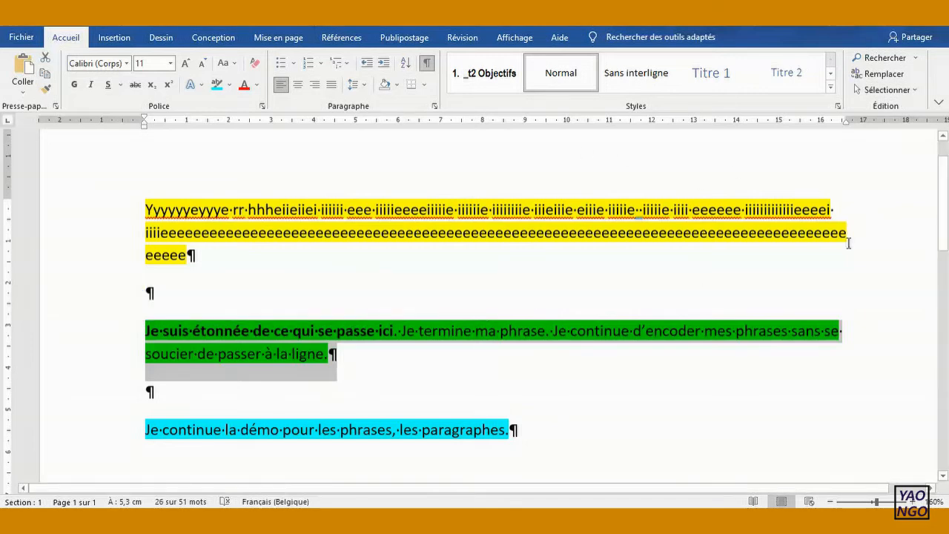
Step: Shrink the maximized Word window so it floats over the PDF and select the yellow paragraph up to its paragraph mark to examine its extent
{"action": "scroll", "coordinate": [945, 232], "scroll_direction": "up", "scroll_amount": 1}
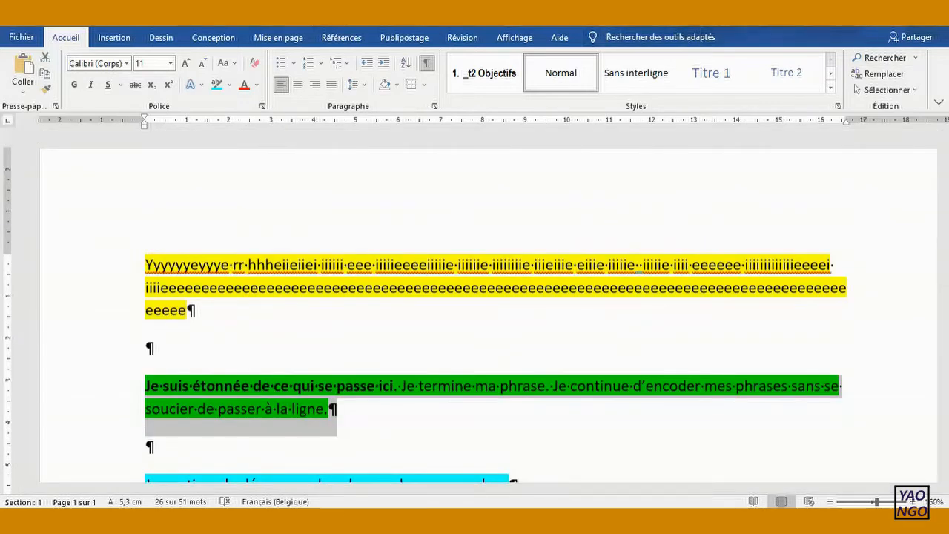
{"action": "left_click_drag", "start_coordinate": [691, 30], "coordinate": [588, 127]}
{"action": "left_click_drag", "start_coordinate": [416, 417], "coordinate": [322, 373]}
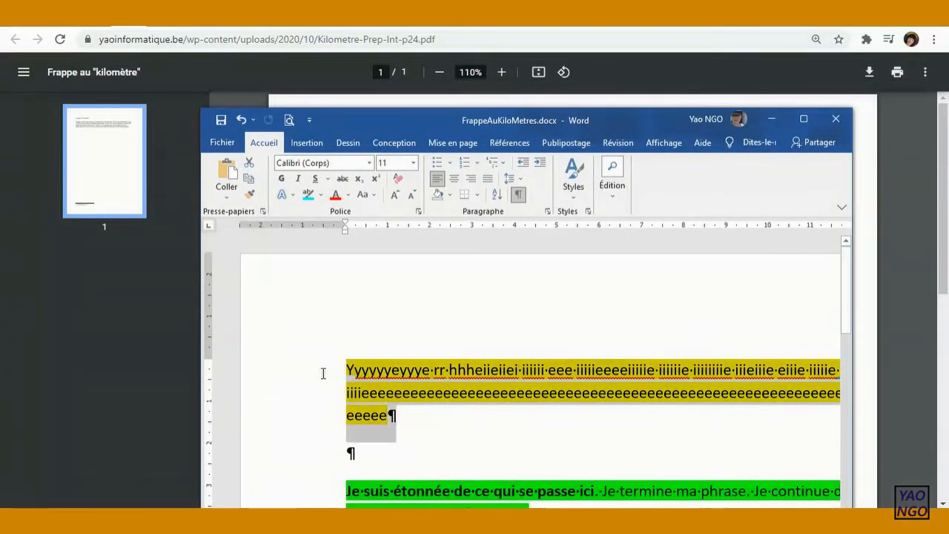
{"action": "left_click", "coordinate": [430, 419]}
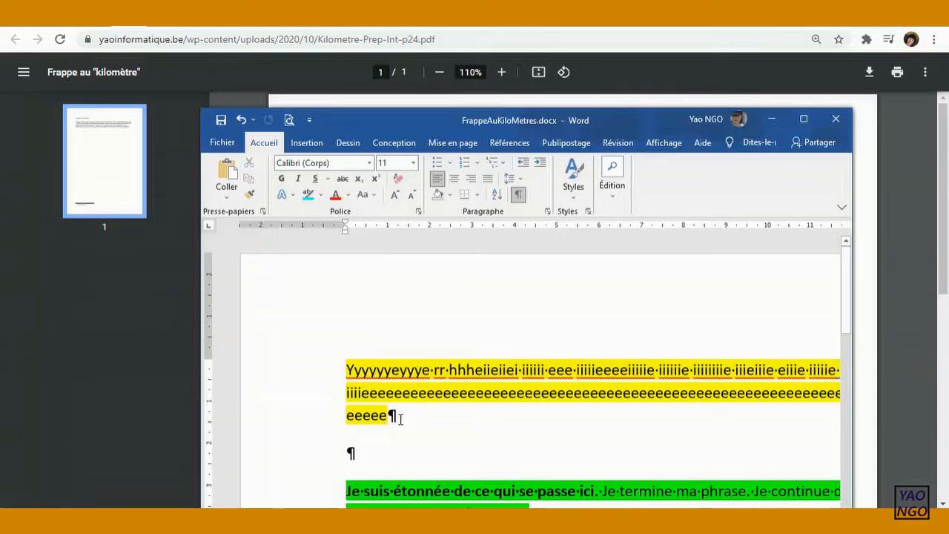
{"action": "left_click_drag", "start_coordinate": [400, 419], "coordinate": [334, 373]}
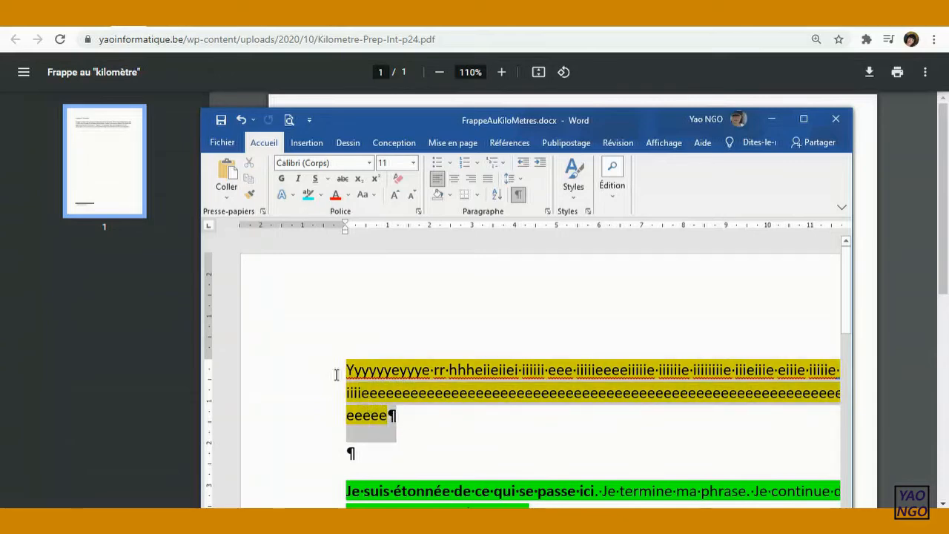
{"action": "left_click", "coordinate": [428, 443]}
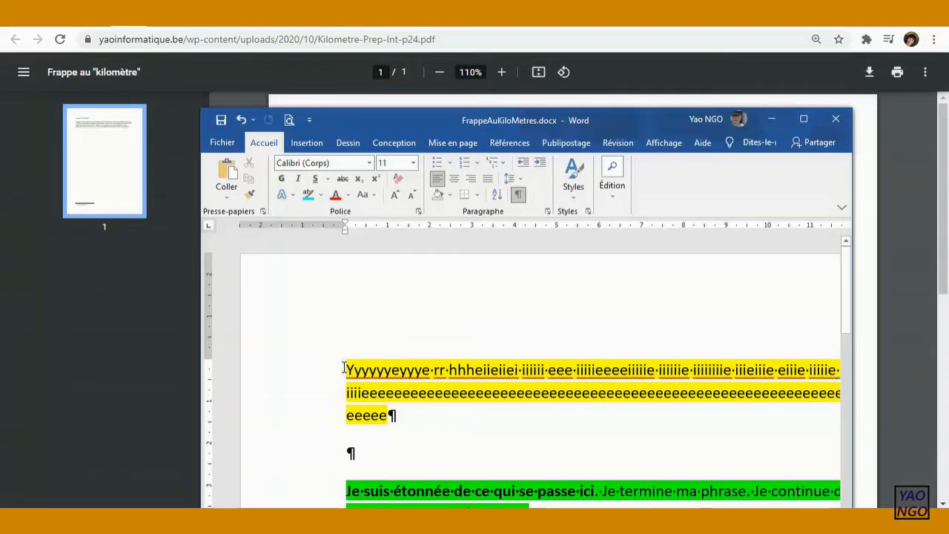
Step: Delete the entire yellow paragraph including its paragraph mark, shifting the Word window to uncover more of the PDF text
{"action": "left_click_drag", "start_coordinate": [343, 368], "coordinate": [385, 391]}
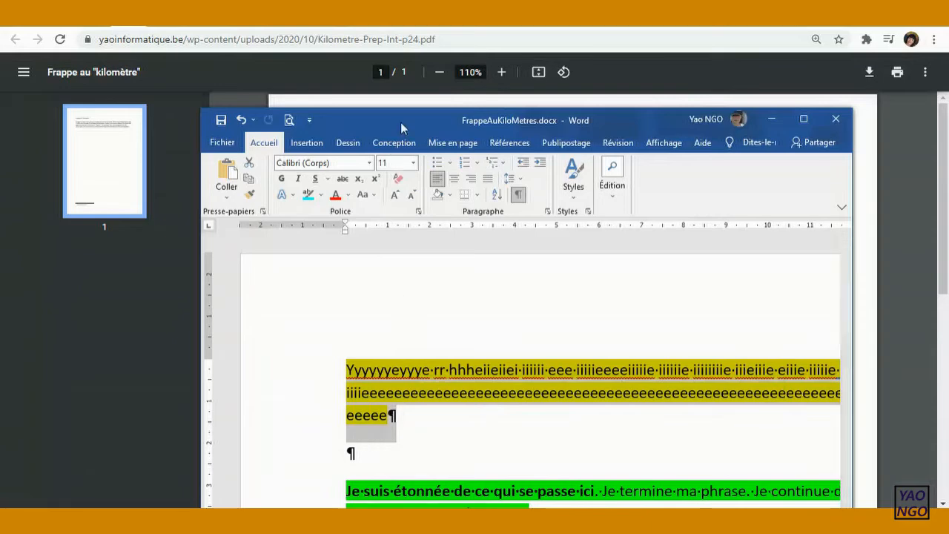
{"action": "left_click_drag", "start_coordinate": [401, 115], "coordinate": [319, 73]}
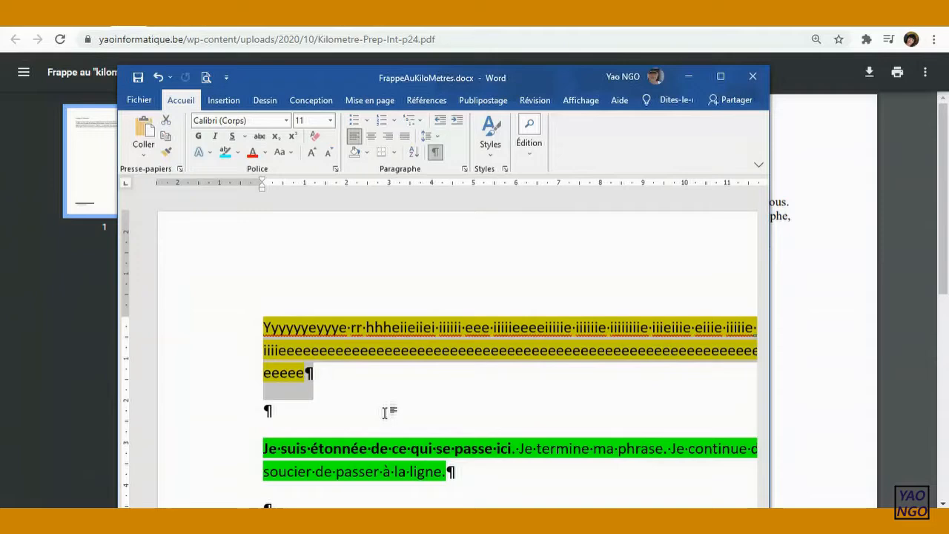
{"action": "key", "text": "Delete"}
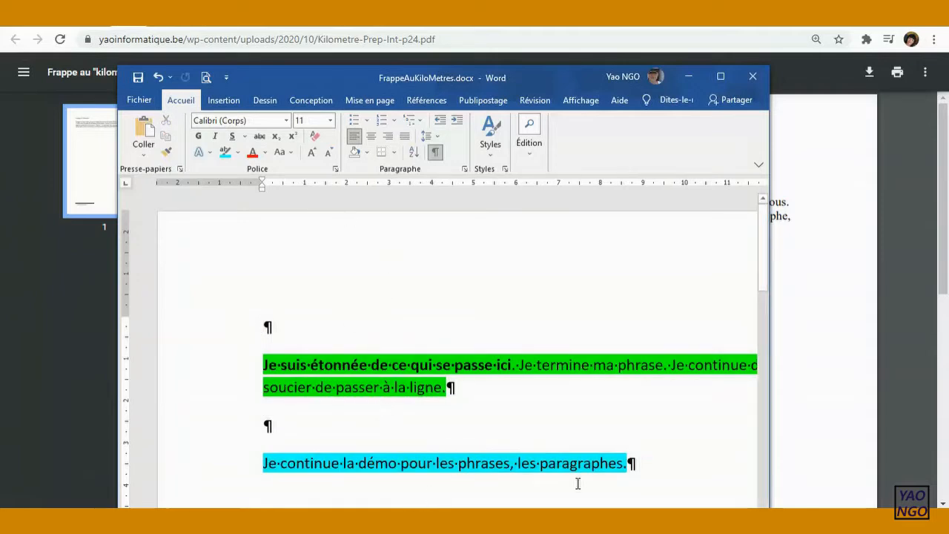
Step: Delete all the remaining green and blue demo paragraphs and move the Word window below the PDF's title
{"action": "left_click_drag", "start_coordinate": [649, 470], "coordinate": [232, 329]}
{"action": "left_click", "coordinate": [600, 429]}
{"action": "left_click_drag", "start_coordinate": [649, 470], "coordinate": [257, 332]}
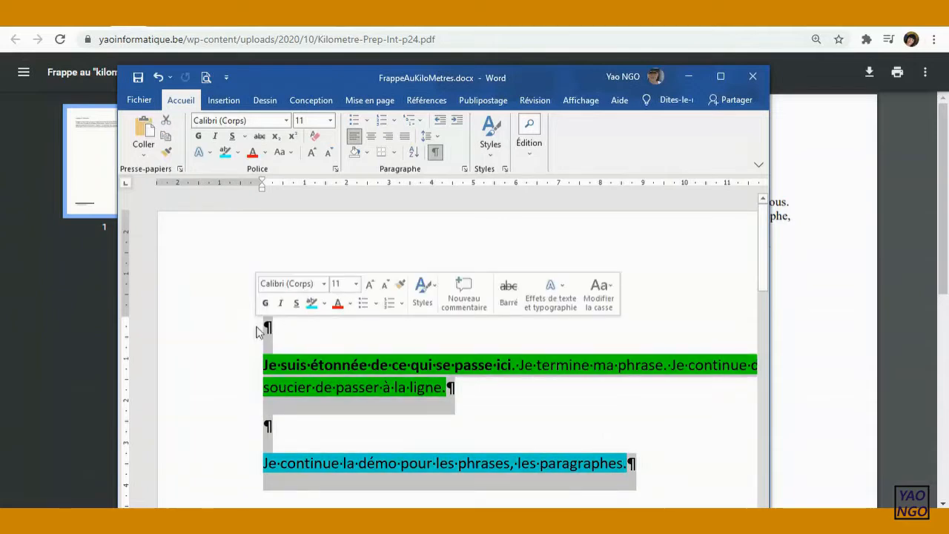
{"action": "key", "text": "Delete"}
{"action": "left_click_drag", "start_coordinate": [340, 79], "coordinate": [429, 215]}
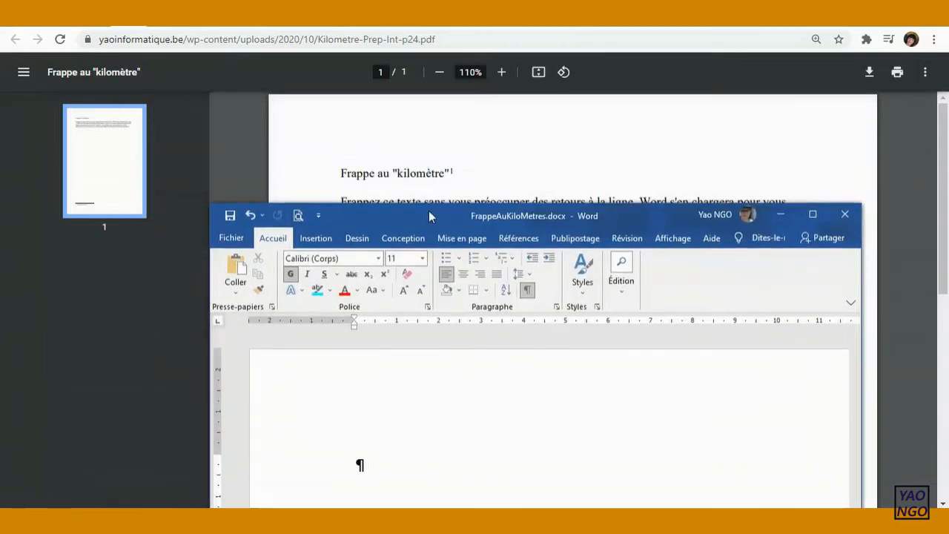
Step: Write the bold title Frappe au "kilomètre" on the empty first line, copying it from the PDF
{"action": "type", "text": "Frappe au k"}
{"action": "key", "text": "BackSpace"}
{"action": "type", "text": "\"k"}
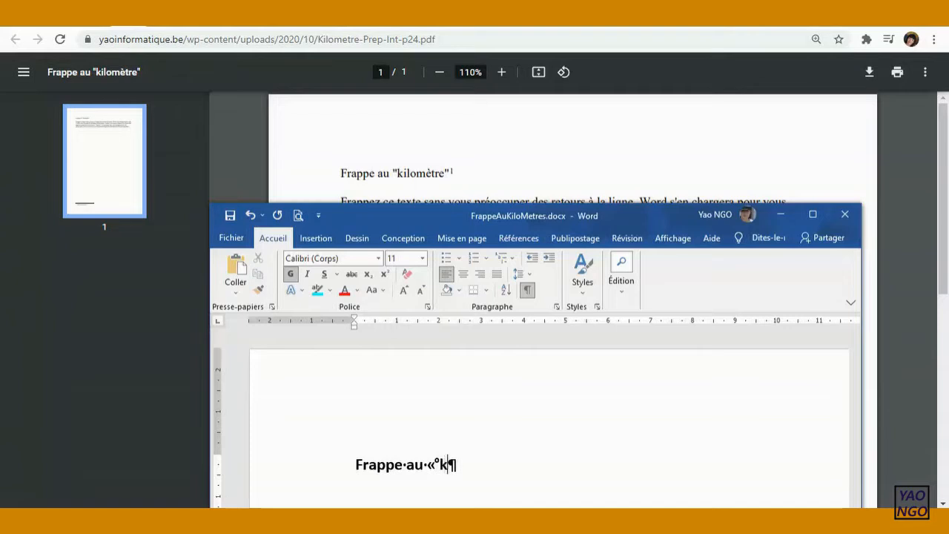
{"action": "type", "text": "ilomètre"}
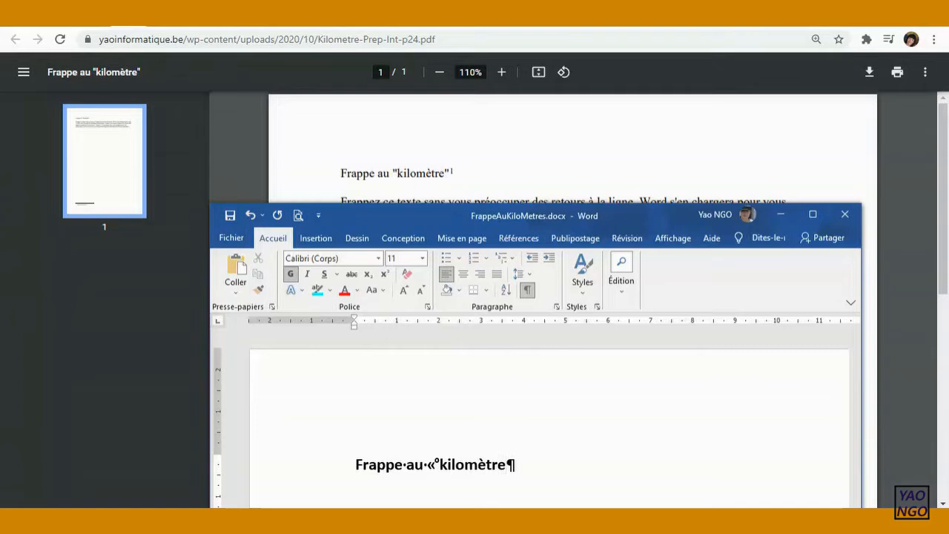
{"action": "type", "text": "\""}
Step: Hide the formatting marks and show them again, and start a new paragraph below the title
{"action": "left_click", "coordinate": [528, 290]}
{"action": "left_click_drag", "start_coordinate": [447, 214], "coordinate": [479, 199]}
{"action": "left_click", "coordinate": [558, 275]}
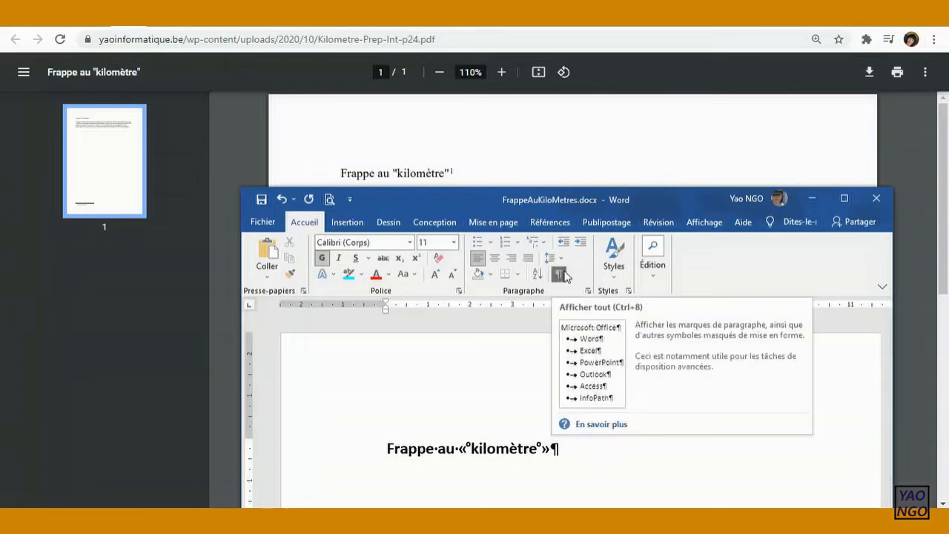
{"action": "key", "text": "Return"}
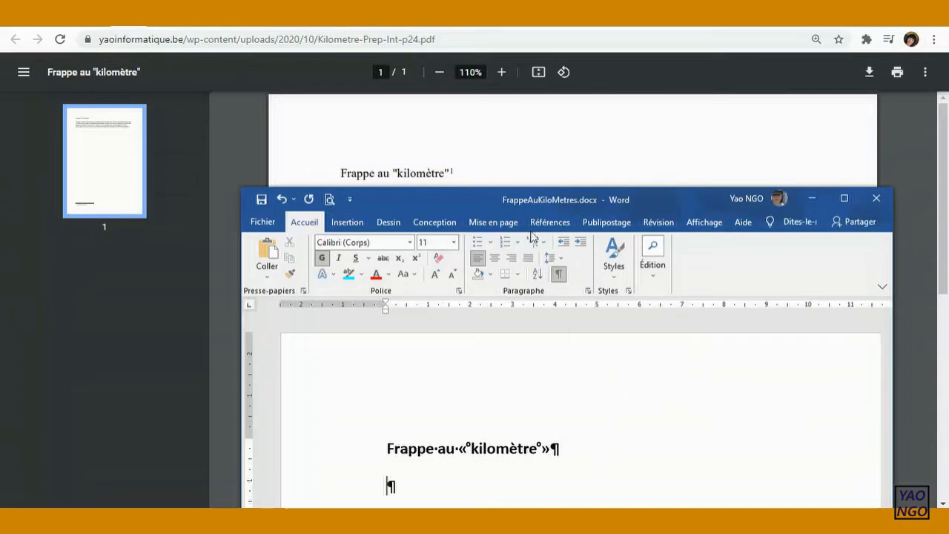
{"action": "left_click_drag", "start_coordinate": [458, 198], "coordinate": [437, 200]}
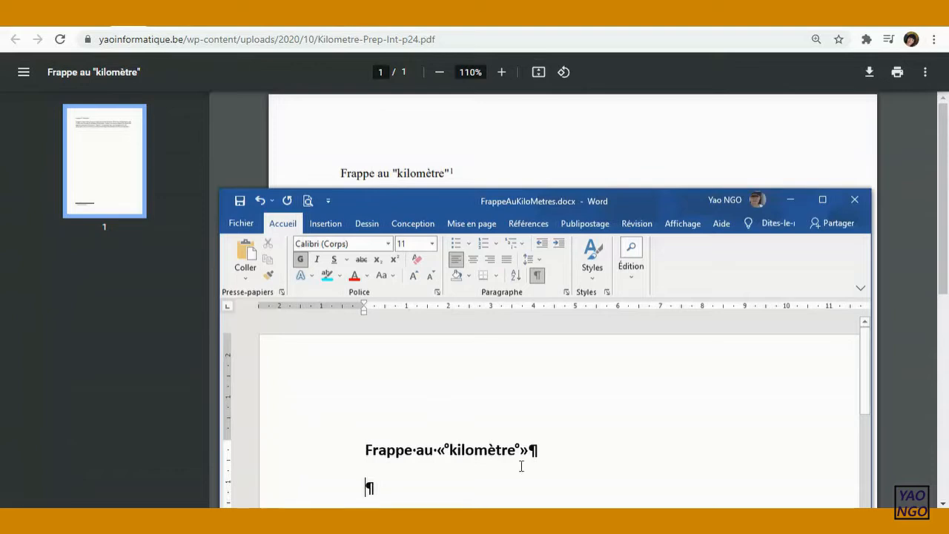
Step: Preview larger font sizes such as 20 on the whole title line, keeping size 11
{"action": "left_click_drag", "start_coordinate": [566, 449], "coordinate": [369, 453]}
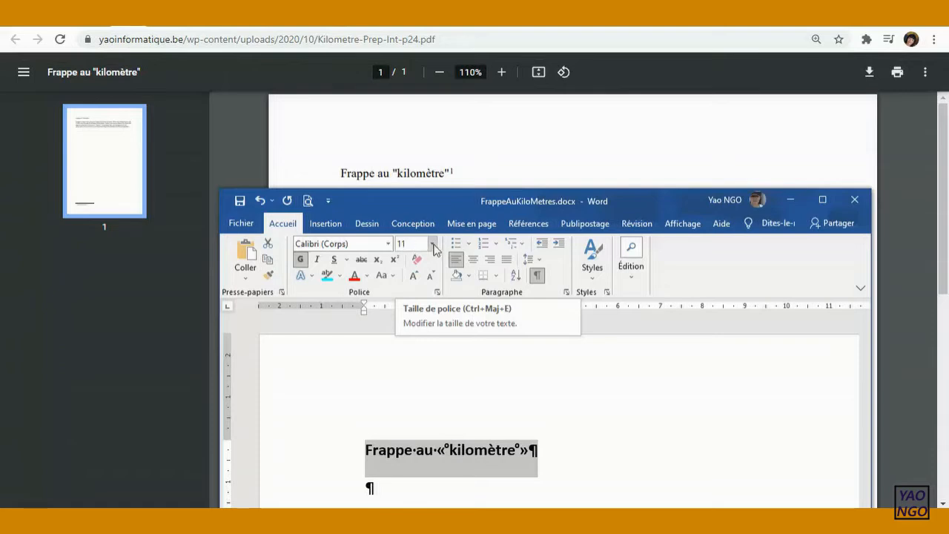
{"action": "left_click", "coordinate": [433, 250]}
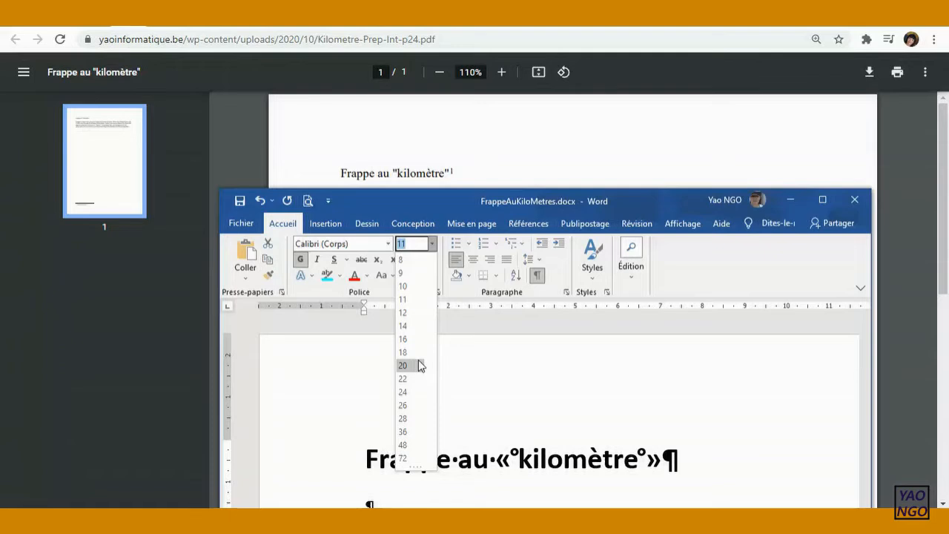
{"action": "left_click", "coordinate": [407, 300]}
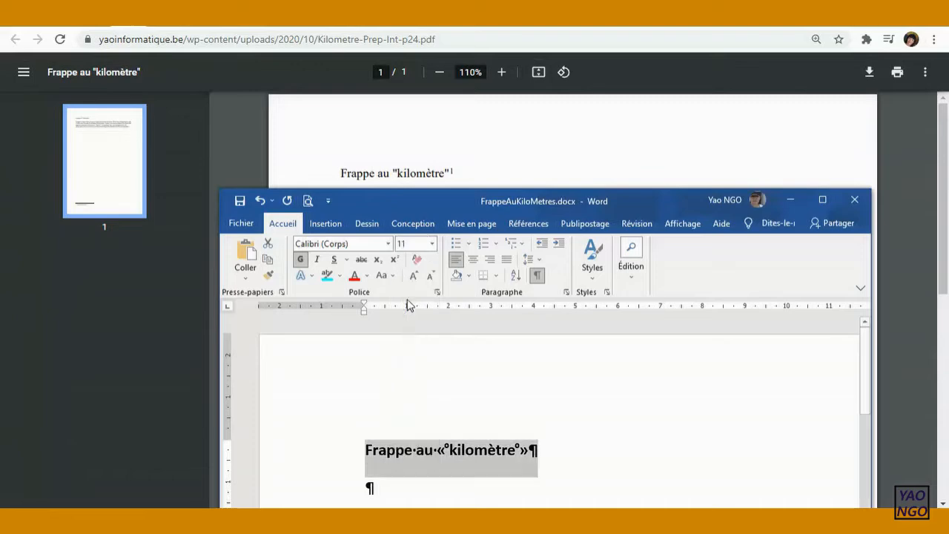
Step: Move the Word window aside and start the body paragraph below the title with "Frappez ce texte sans vous préoccupez"
{"action": "left_click_drag", "start_coordinate": [415, 200], "coordinate": [698, 120]}
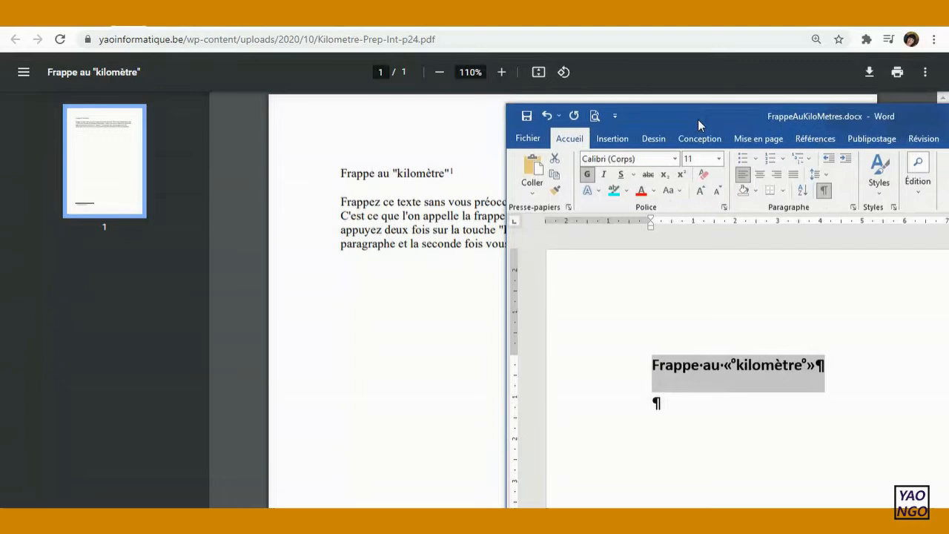
{"action": "left_click", "coordinate": [700, 405]}
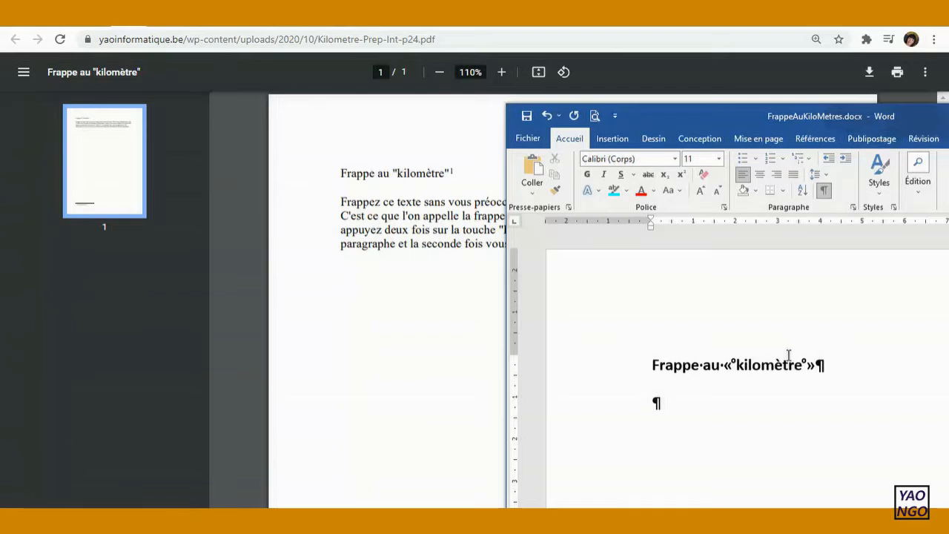
{"action": "type", "text": "fr"}
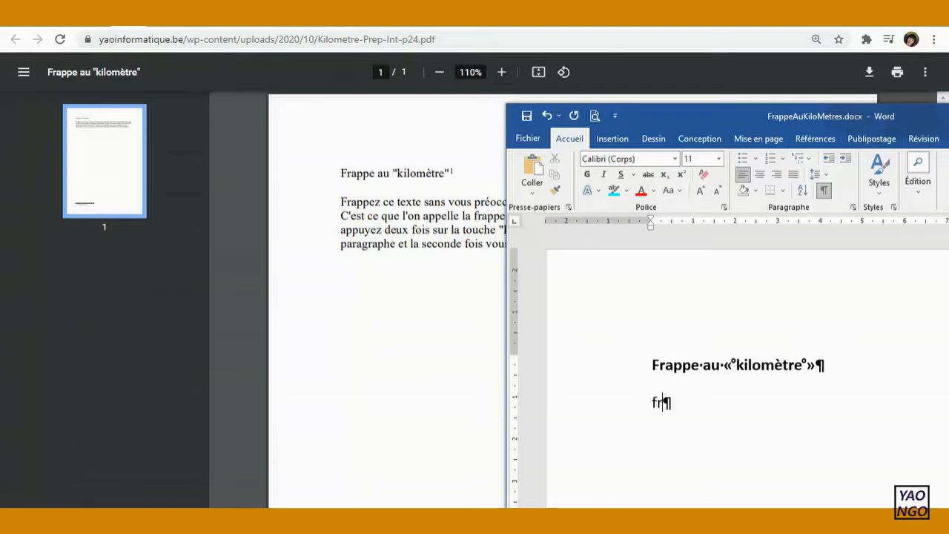
{"action": "type", "text": "appez"}
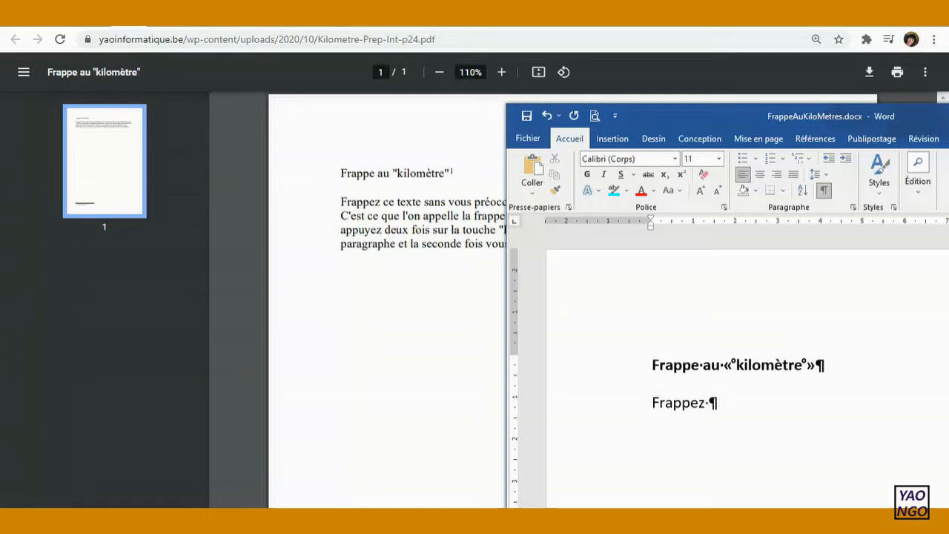
{"action": "type", "text": "ce texte"}
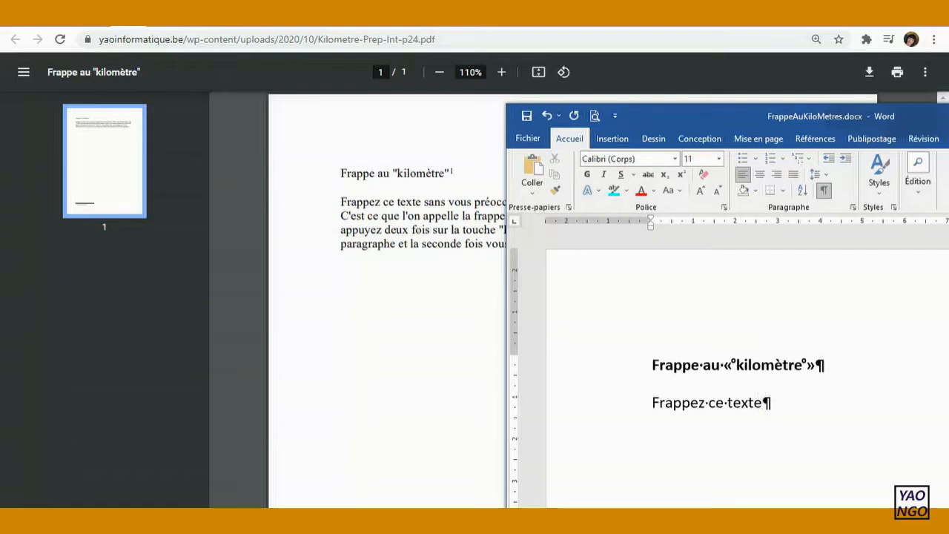
{"action": "type", "text": " sans vou"}
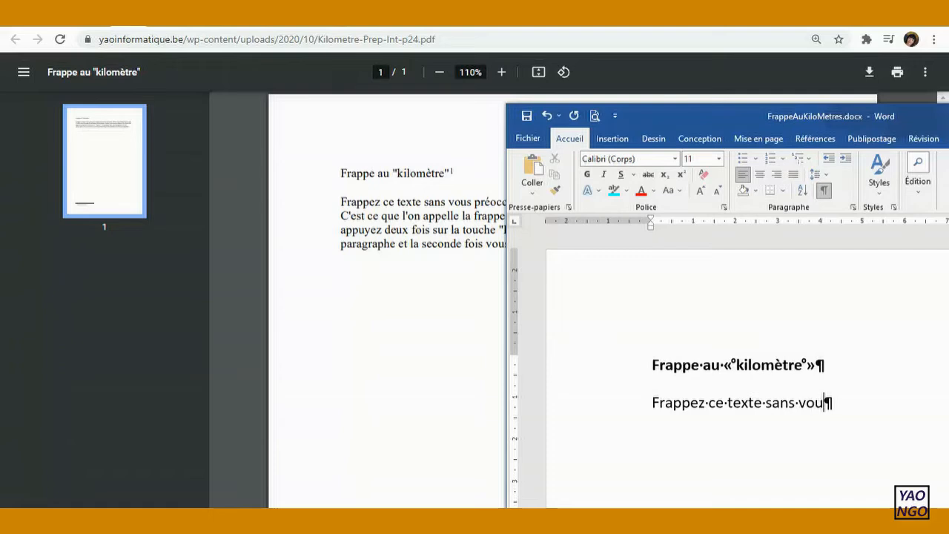
{"action": "type", "text": "s pré"}
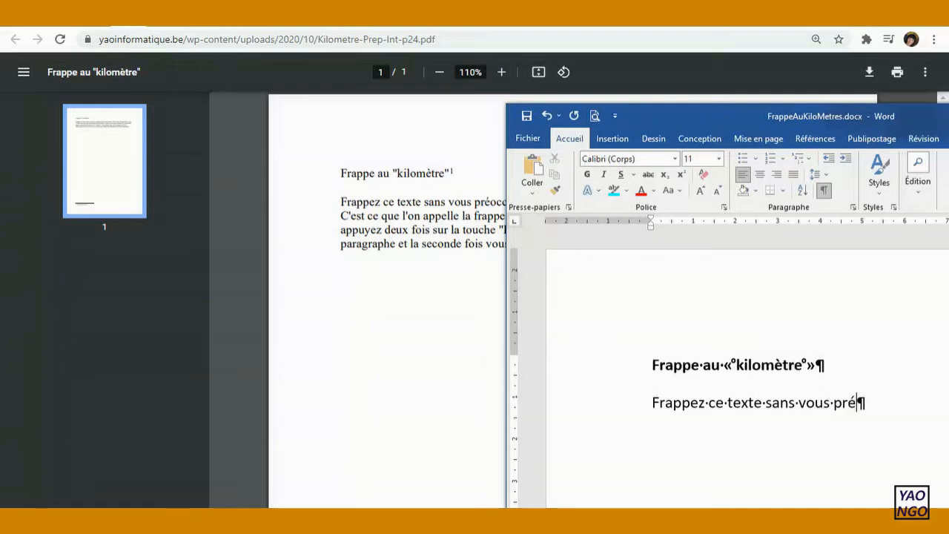
{"action": "type", "text": "occupez"}
Step: Try several zoom levels in the maximized document, settle on 95%, and float the Word window below the PDF's first lines
{"action": "left_click_drag", "start_coordinate": [726, 119], "coordinate": [451, 232]}
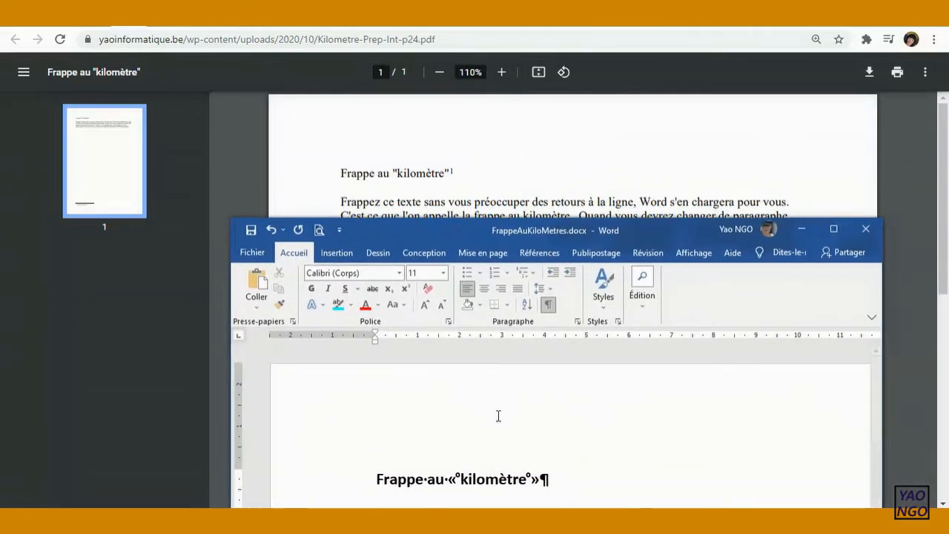
{"action": "left_click_drag", "start_coordinate": [675, 227], "coordinate": [536, 131]}
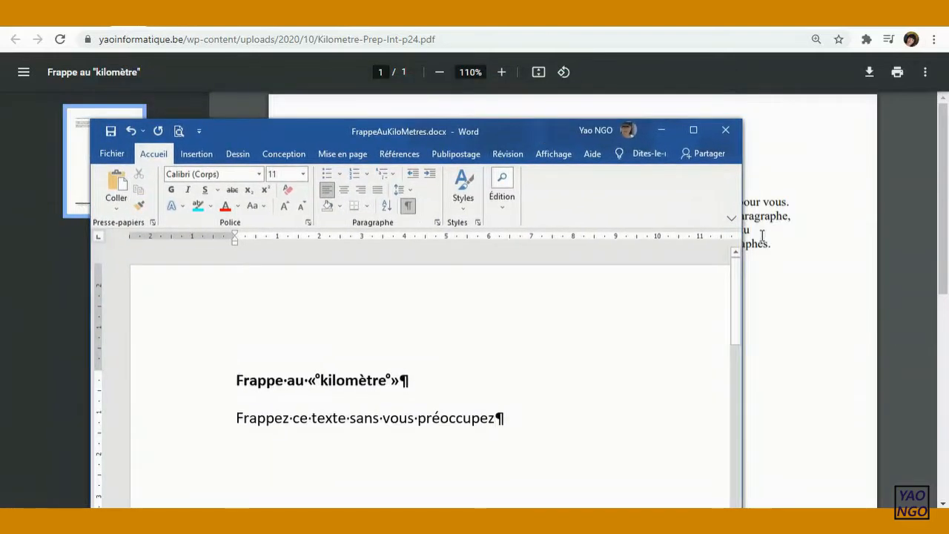
{"action": "left_click", "coordinate": [695, 128]}
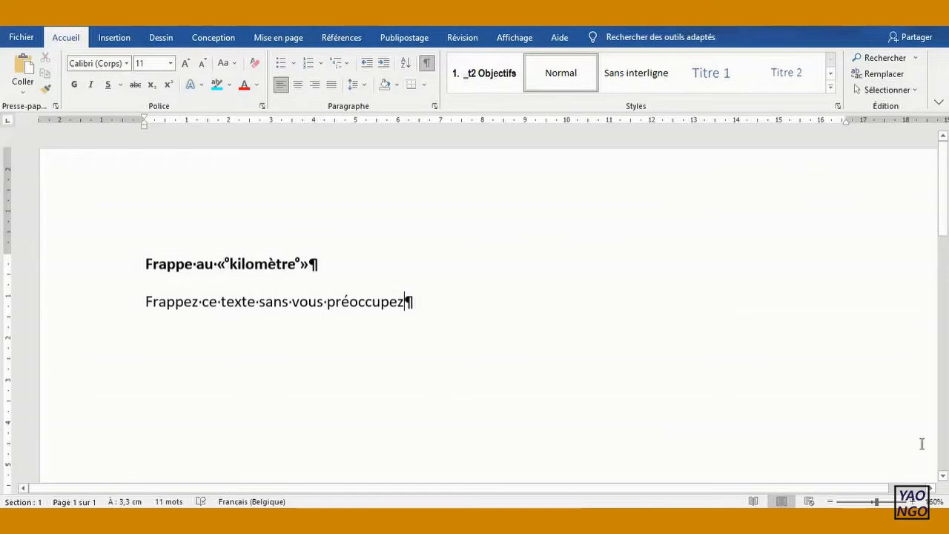
{"action": "left_click", "coordinate": [843, 502]}
{"action": "left_click", "coordinate": [885, 502]}
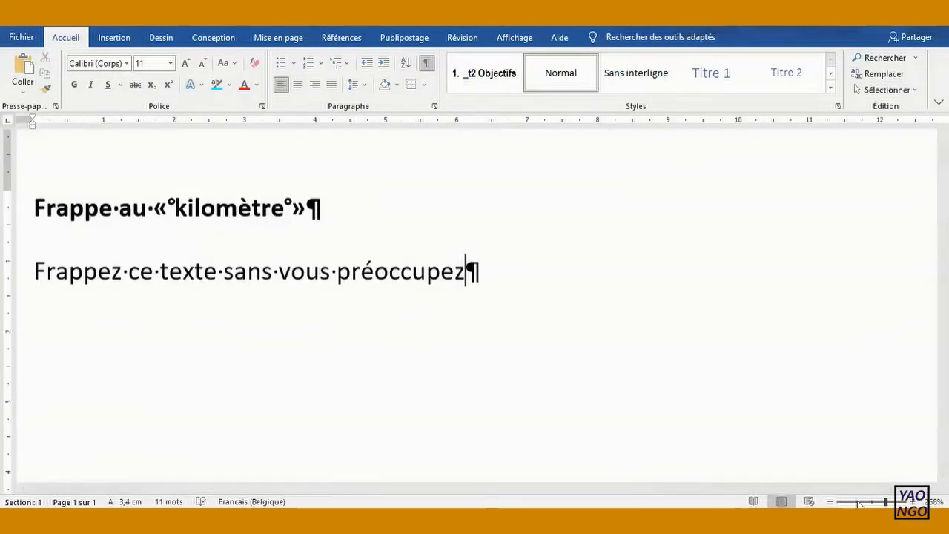
{"action": "left_click", "coordinate": [858, 502]}
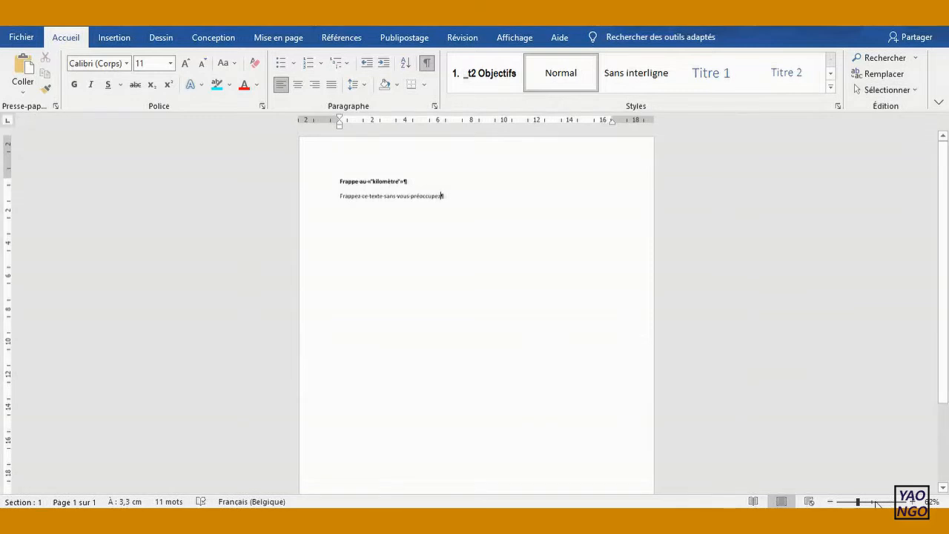
{"action": "left_click", "coordinate": [871, 502]}
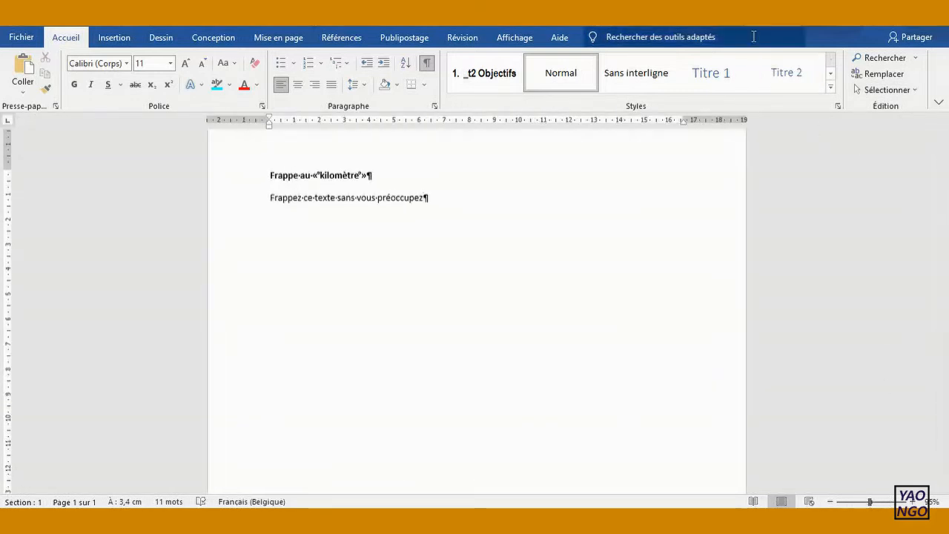
{"action": "left_click_drag", "start_coordinate": [645, 11], "coordinate": [653, 248]}
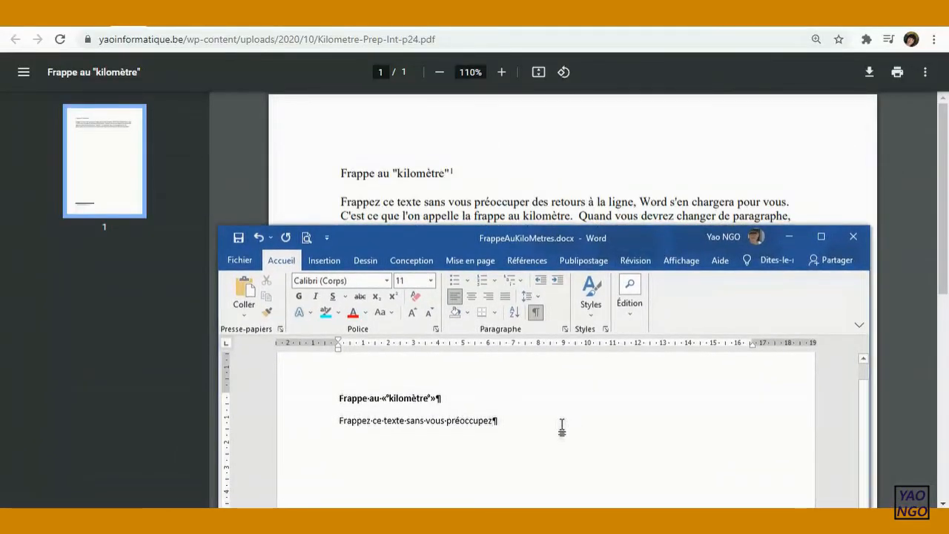
Step: Continue the body sentence with "des retours à la ligne, word s'"
{"action": "type", "text": "des re"}
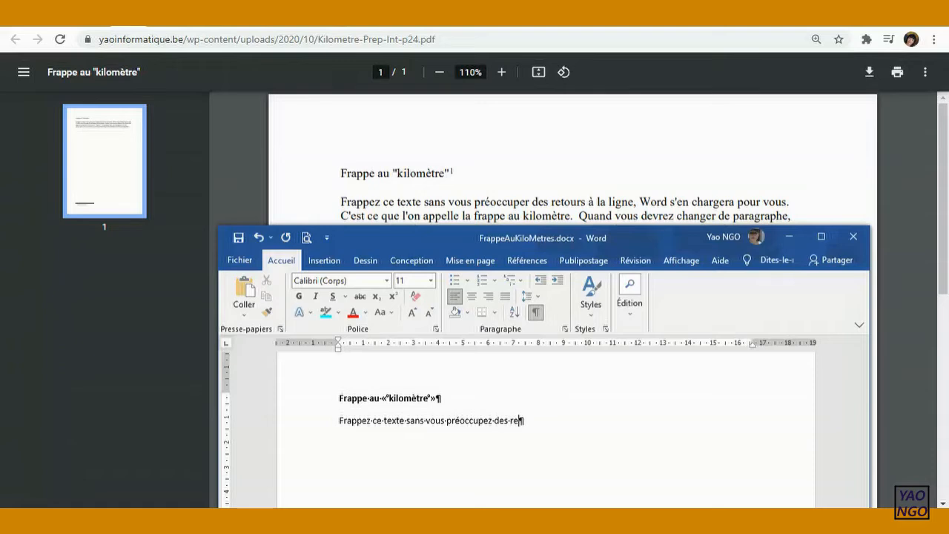
{"action": "type", "text": "tours à la ligne,"}
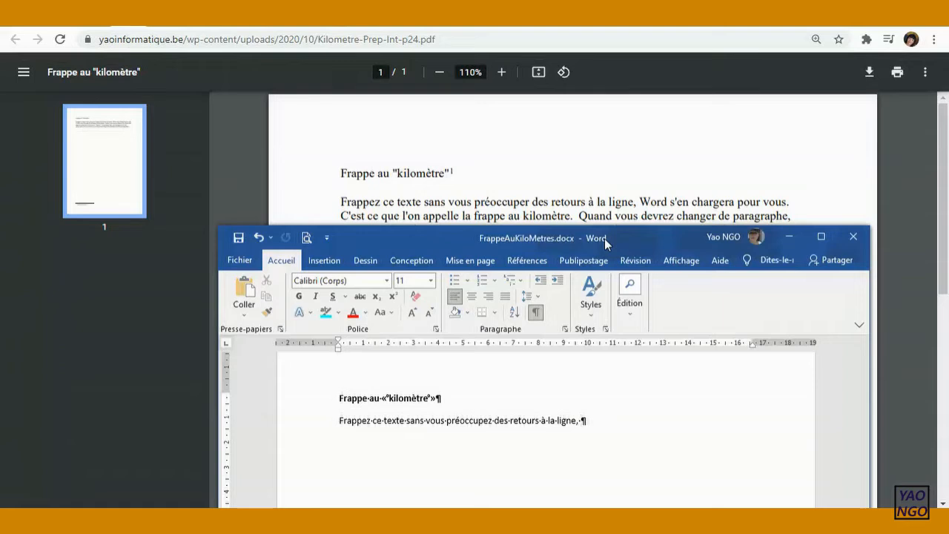
{"action": "type", "text": "word"}
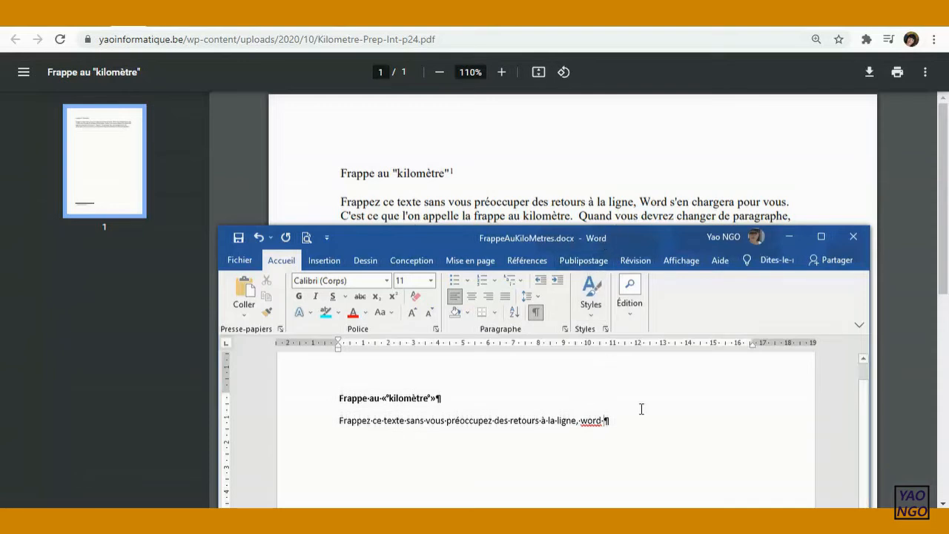
{"action": "type", "text": "s'"}
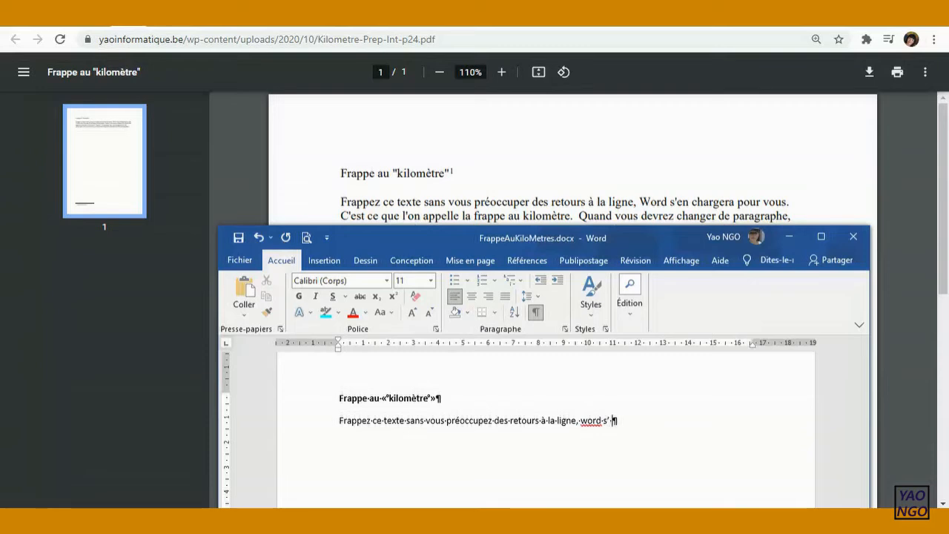
Step: Enlarge the document to 204%, place the Word window clear of the PDF paragraph, and finish the sentence with "en chargera pour vous."
{"action": "left_click_drag", "start_coordinate": [471, 237], "coordinate": [414, 82]}
{"action": "left_click", "coordinate": [764, 81]}
{"action": "left_click", "coordinate": [889, 503]}
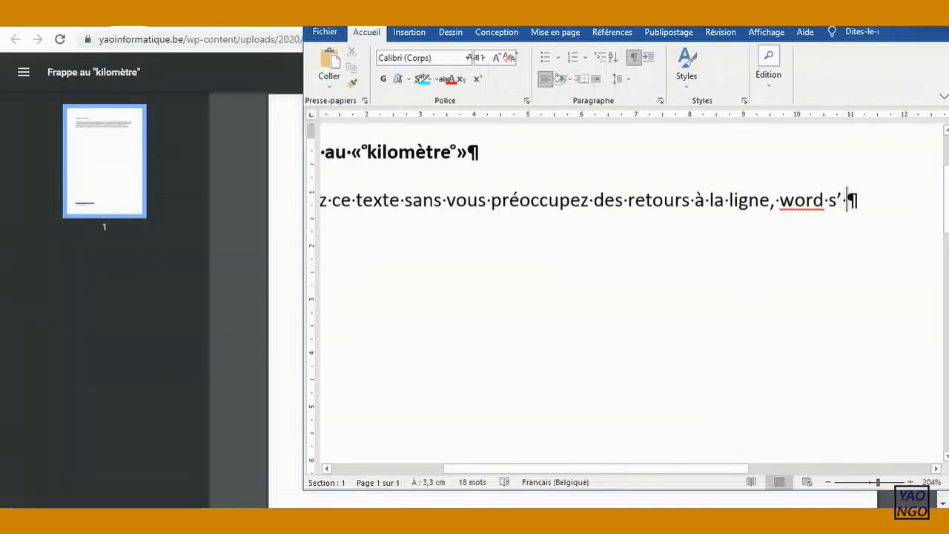
{"action": "left_click_drag", "start_coordinate": [752, 15], "coordinate": [410, 265]}
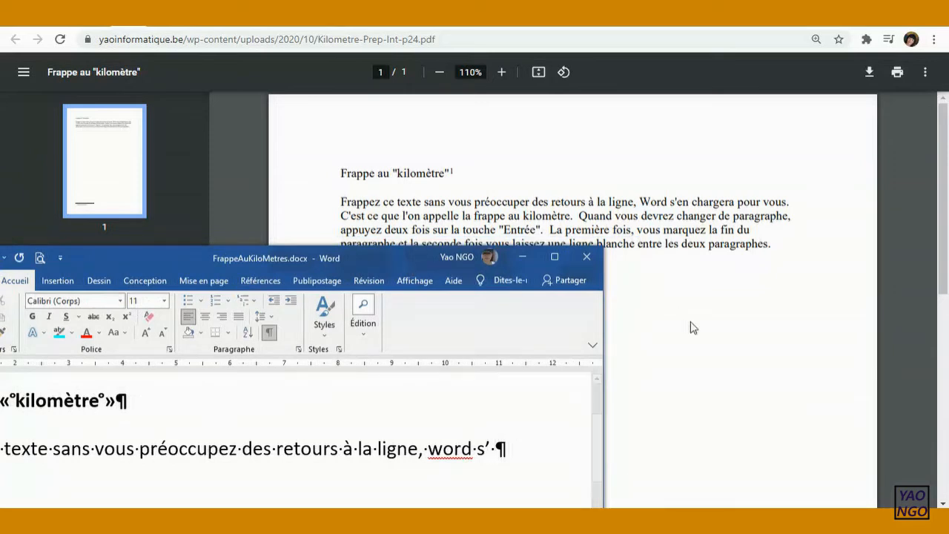
{"action": "type", "text": "en"}
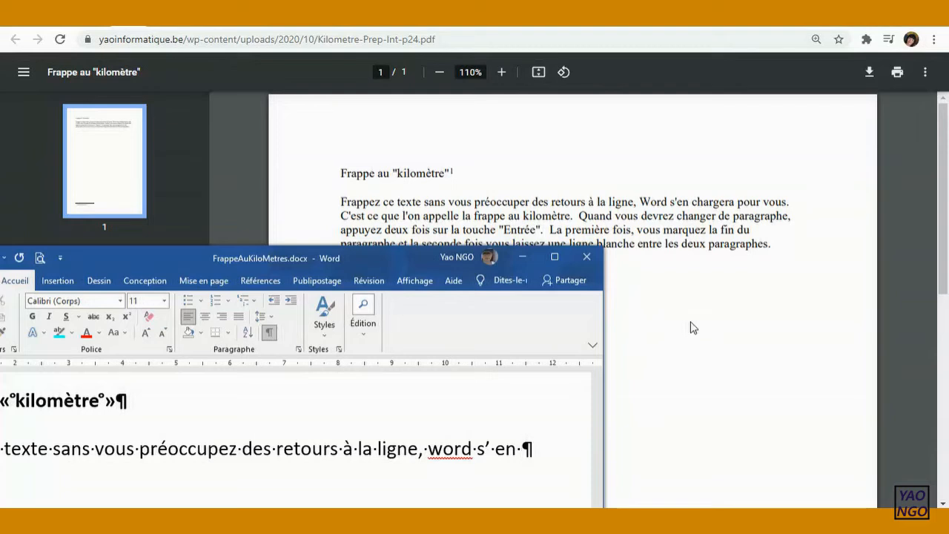
{"action": "type", "text": "charger"}
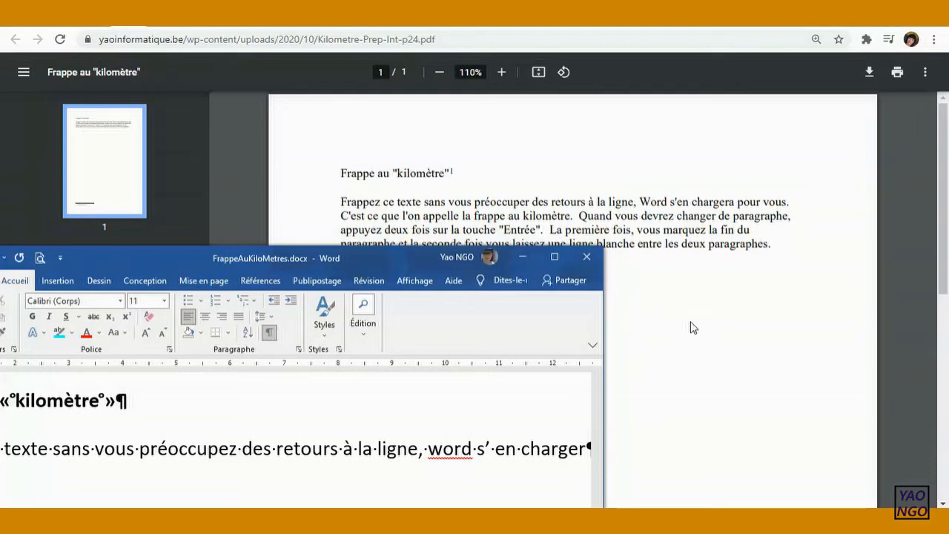
{"action": "type", "text": "a "}
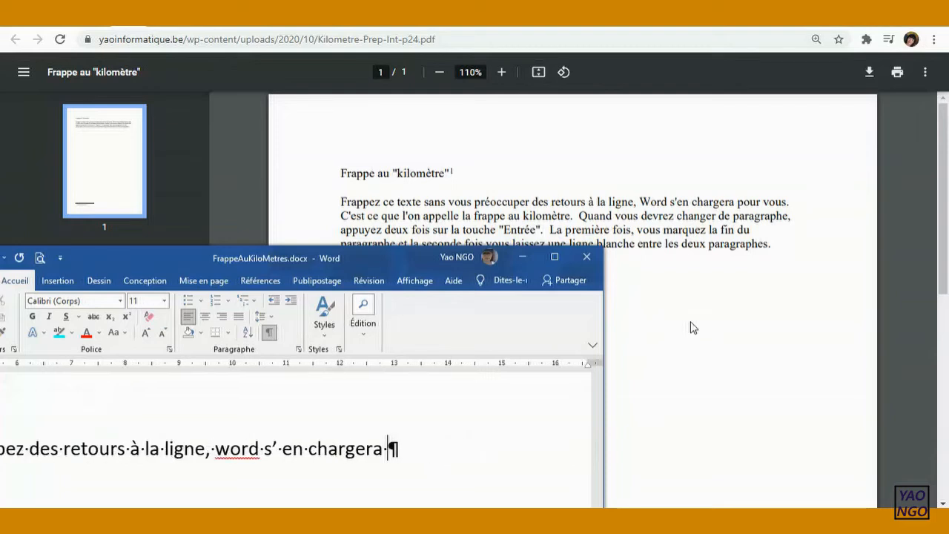
{"action": "type", "text": "pour vous"}
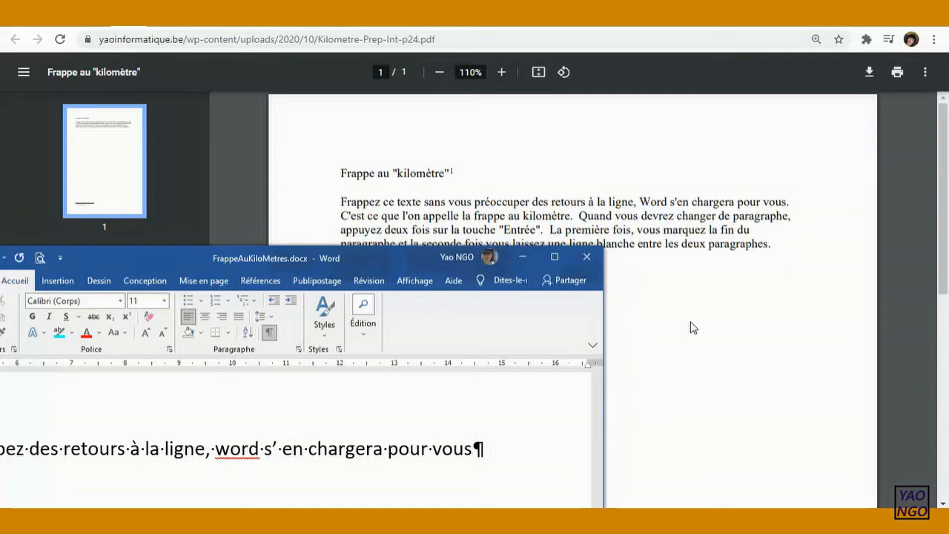
{"action": "type", "text": "."}
Step: Close the first body sentence with a period and begin the second one with "C' est ce que"
{"action": "type", "text": " cc"}
{"action": "key", "text": "BackSpace"}
{"action": "key", "text": "BackSpace"}
{"action": "type", "text": "C'"}
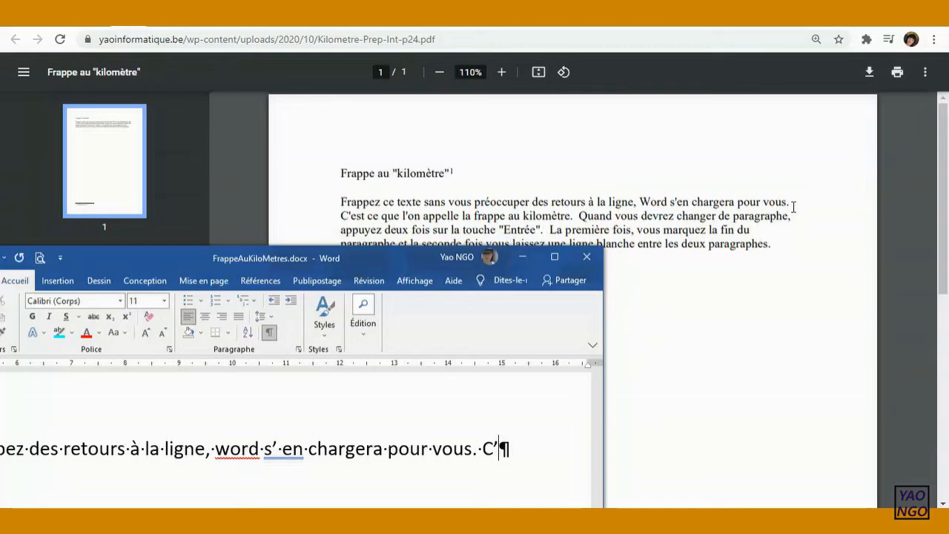
{"action": "type", "text": " est ce"}
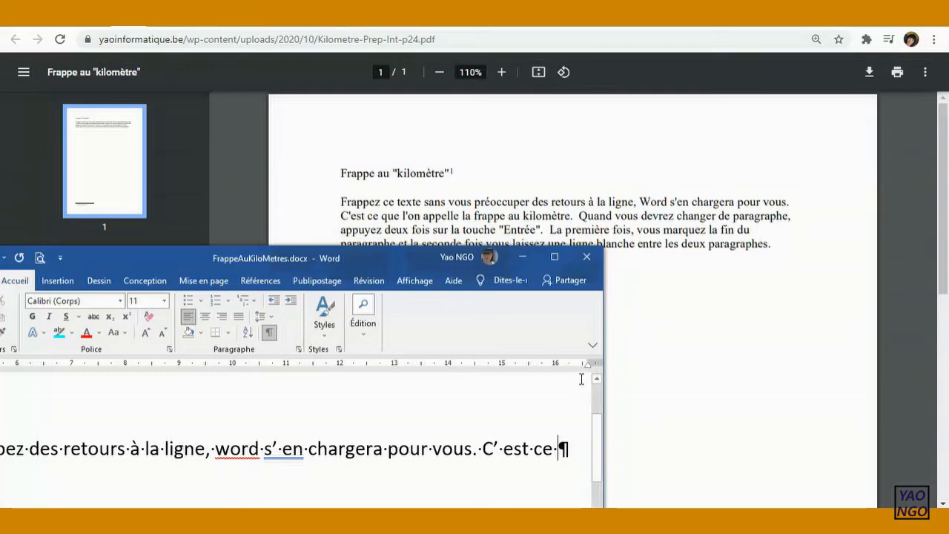
{"action": "type", "text": "que"}
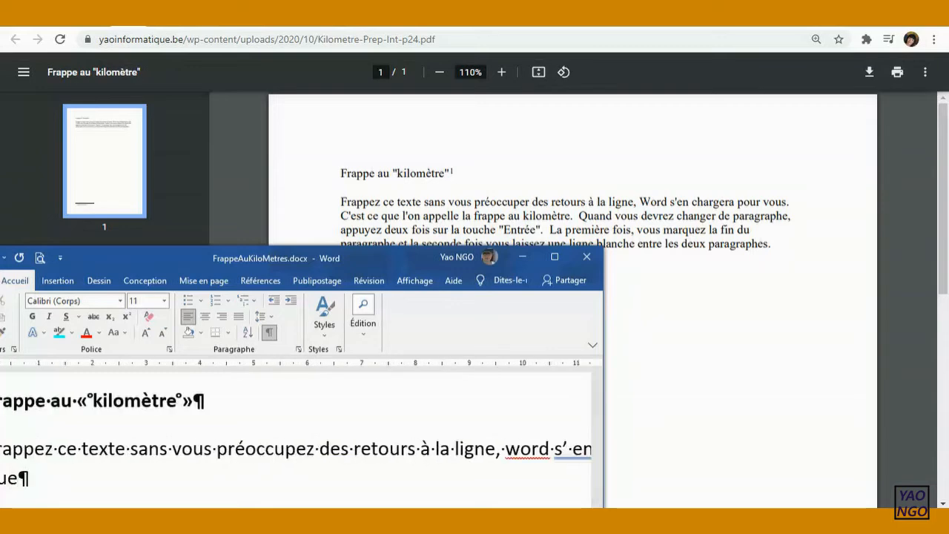
Step: Move and widen the Word window below the PDF's first lines, and continue the sentence with "l' on appelle la frappe au kilomètre"
{"action": "left_click_drag", "start_coordinate": [166, 249], "coordinate": [293, 245]}
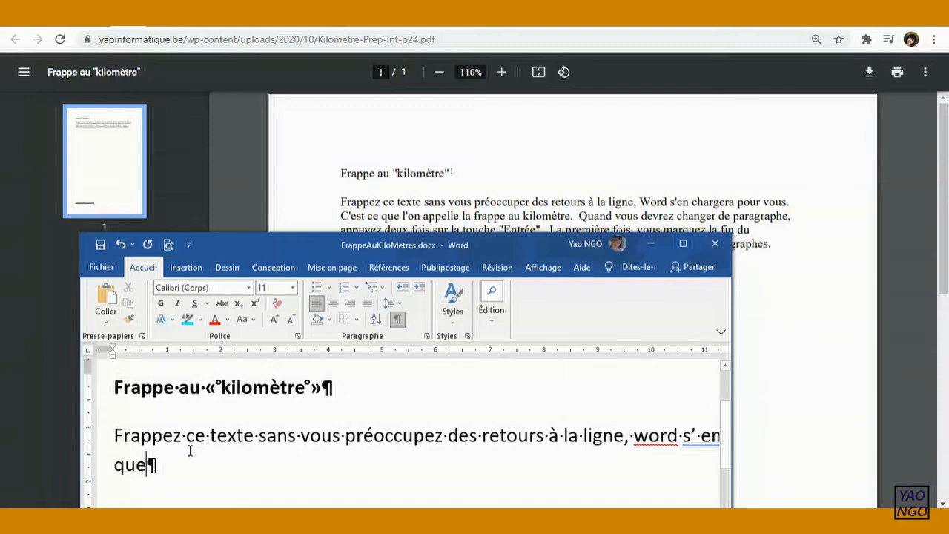
{"action": "left_click_drag", "start_coordinate": [732, 394], "coordinate": [869, 387]}
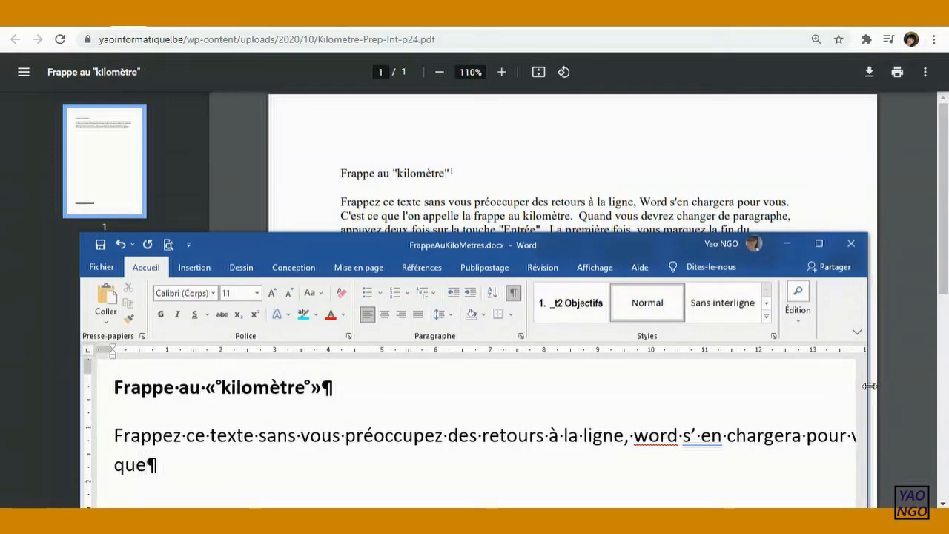
{"action": "type", "text": "l"}
{"action": "type", "text": "'"}
{"action": "type", "text": " on p"}
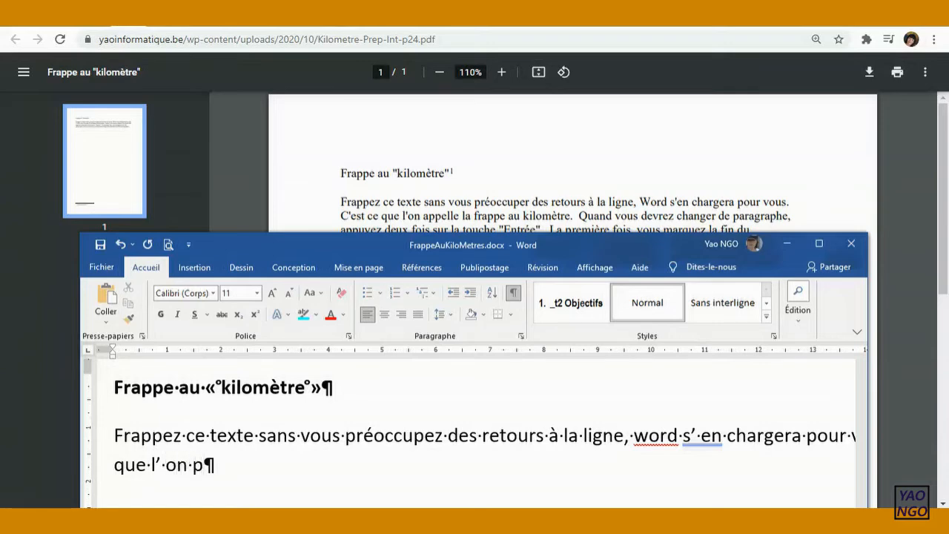
{"action": "key", "text": "BackSpace"}
{"action": "type", "text": "appelle"}
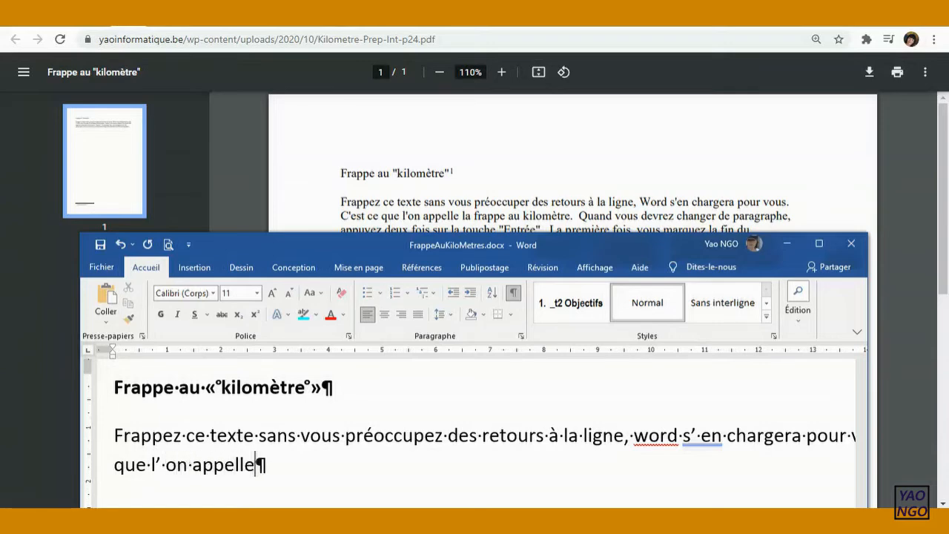
{"action": "type", "text": " la frap"}
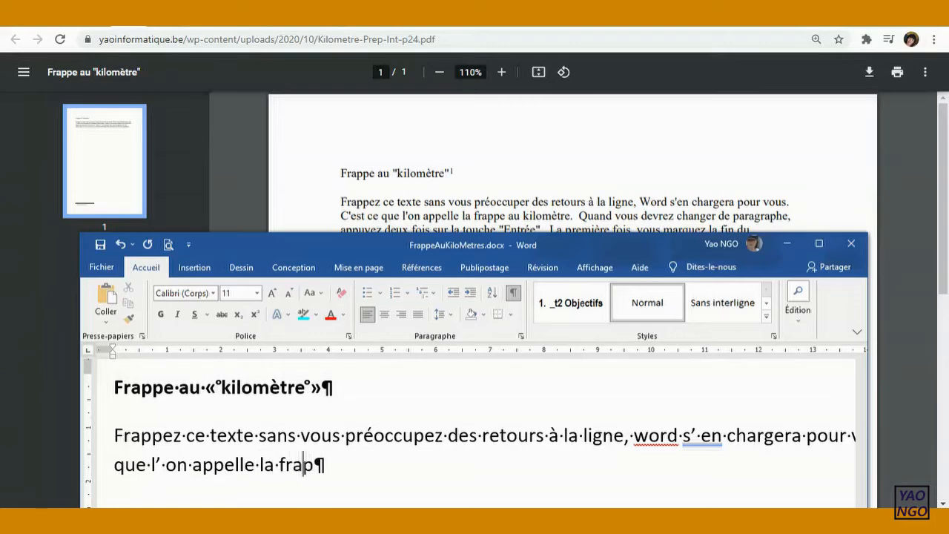
{"action": "type", "text": "pe au kilomètre"}
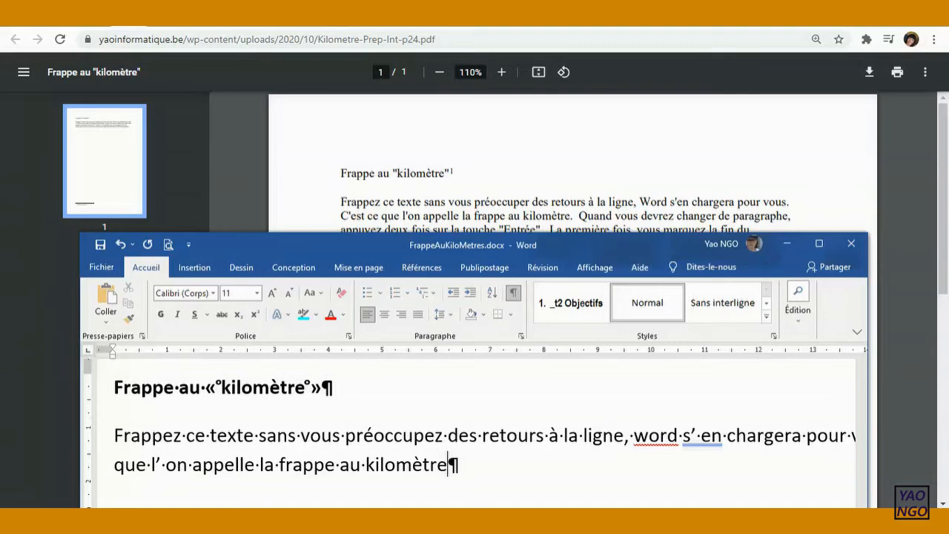
Step: End the sentence with a period and start the third one with "Quand vous devrez changer de paragraphe,"
{"action": "type", "text": ". Quand "}
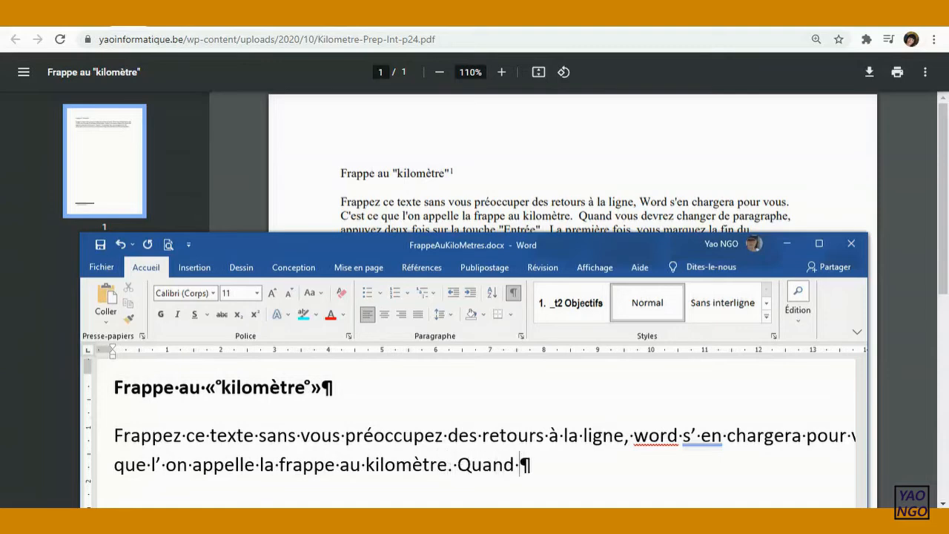
{"action": "type", "text": "vou"}
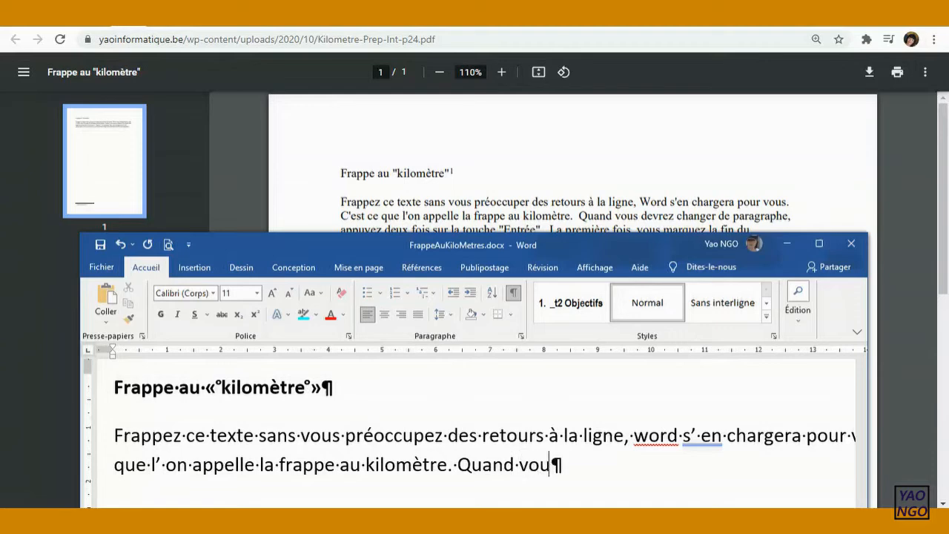
{"action": "type", "text": "s devrez"}
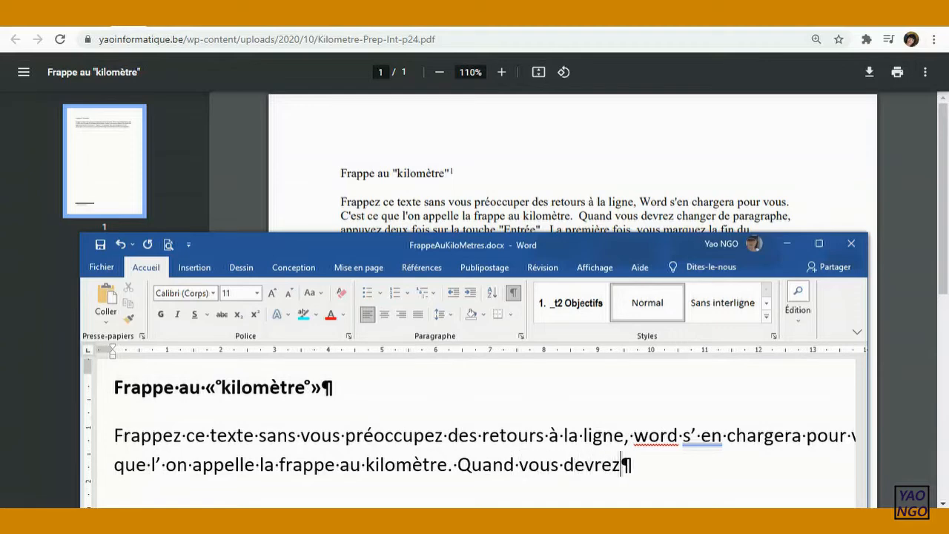
{"action": "type", "text": " changer "}
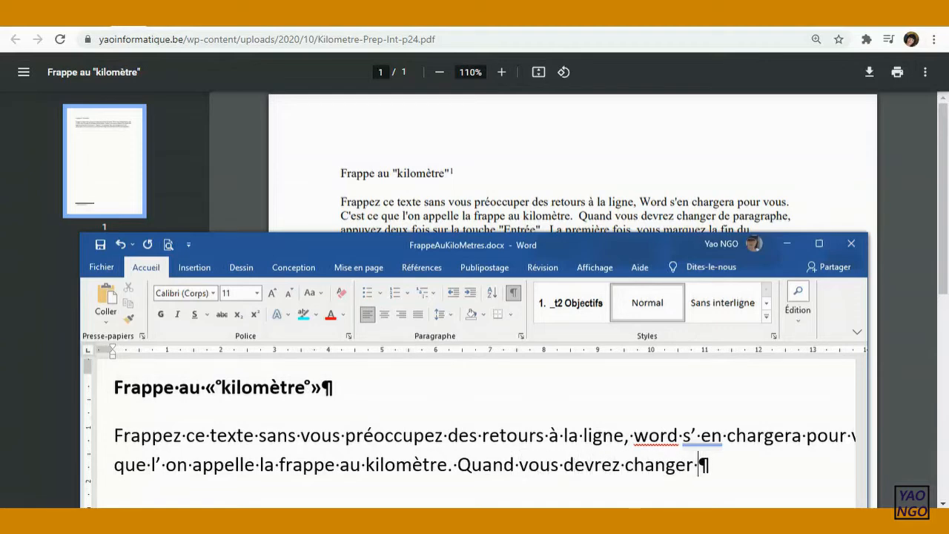
{"action": "type", "text": "de paragraphe."}
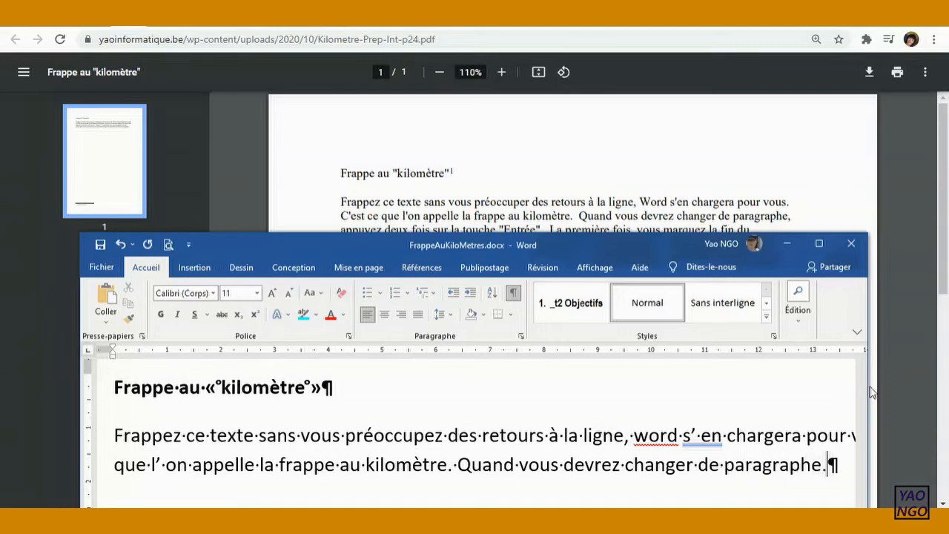
{"action": "key", "text": "BackSpace"}
{"action": "type", "text": ","}
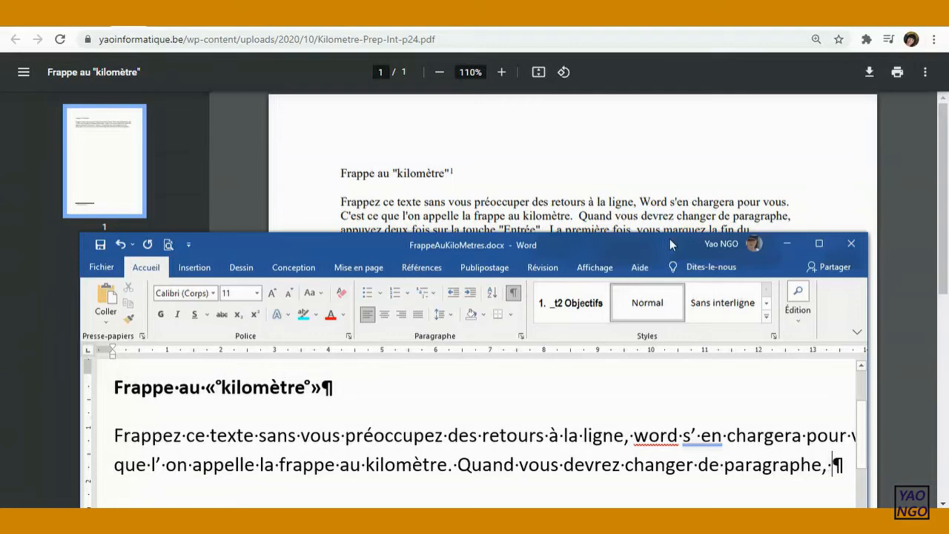
Step: Reposition the Word window to read the PDF source and continue the sentence with "appuyez deux fois sur la touche « Entrée »"
{"action": "left_click_drag", "start_coordinate": [580, 241], "coordinate": [573, 275]}
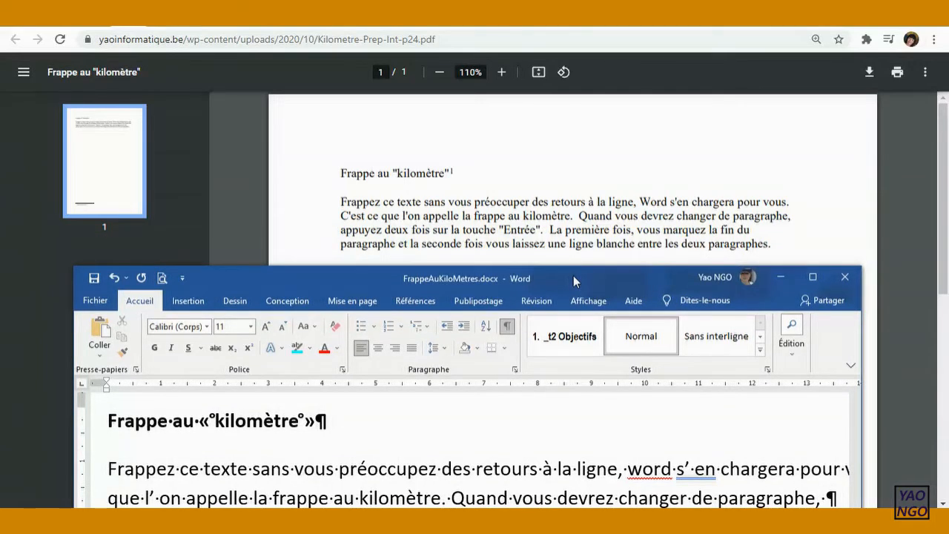
{"action": "left_click_drag", "start_coordinate": [573, 275], "coordinate": [582, 203]}
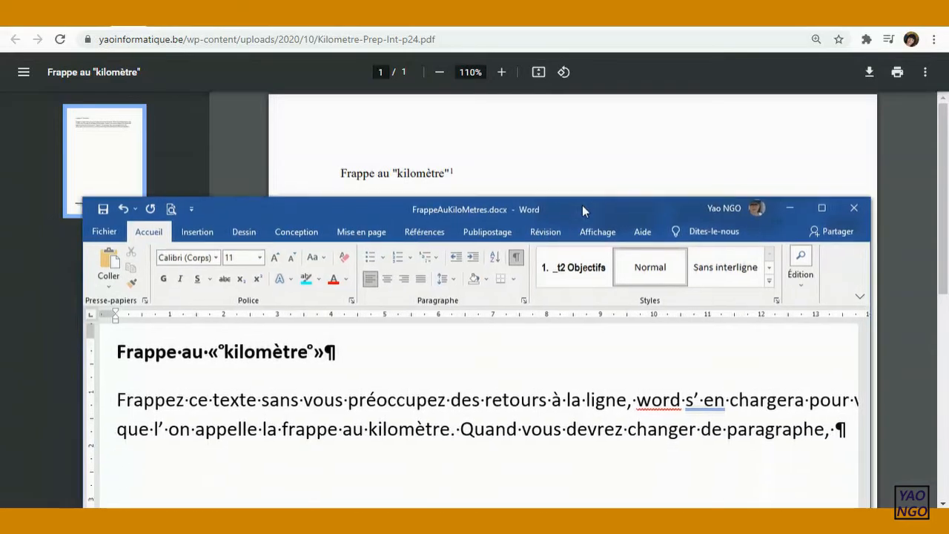
{"action": "type", "text": "app"}
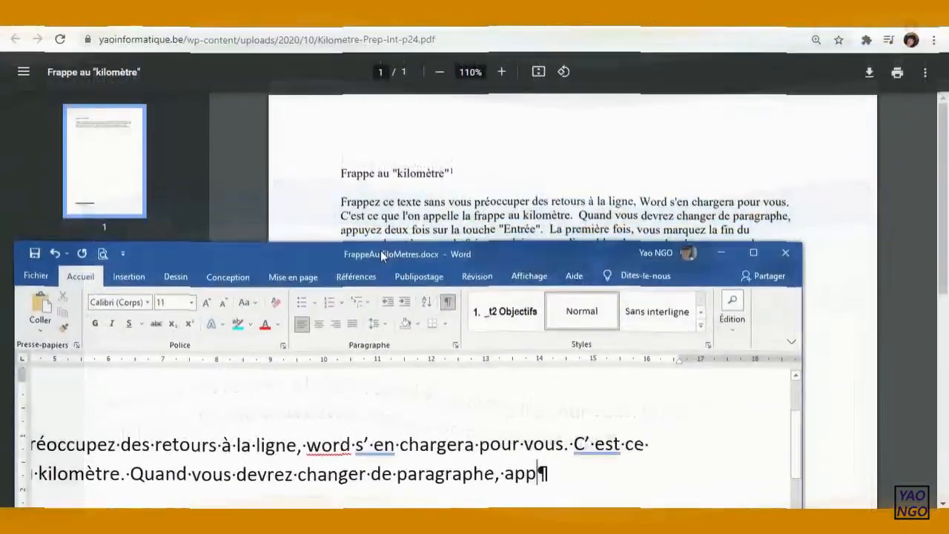
{"action": "left_click_drag", "start_coordinate": [387, 256], "coordinate": [391, 256]}
{"action": "type", "text": "uyez deux fois "}
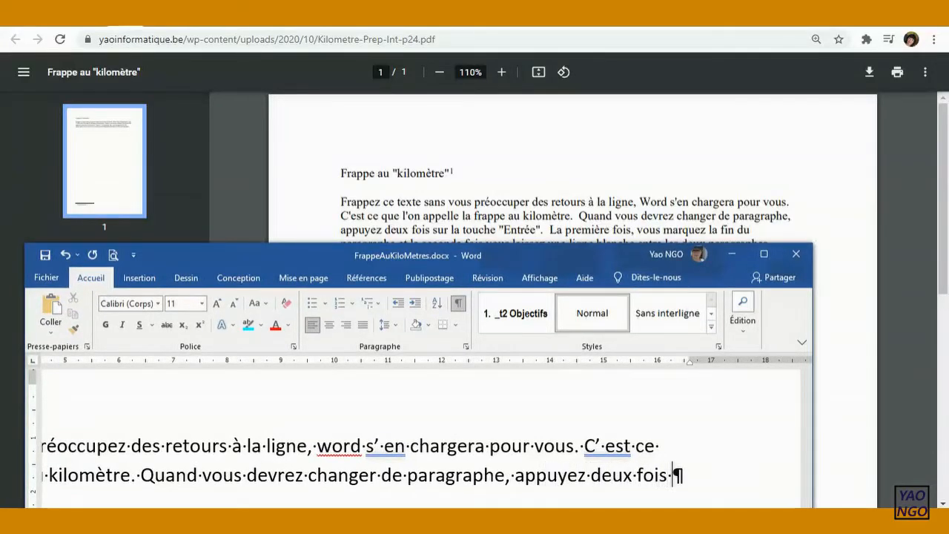
{"action": "type", "text": "sur la touche \"Entrée"}
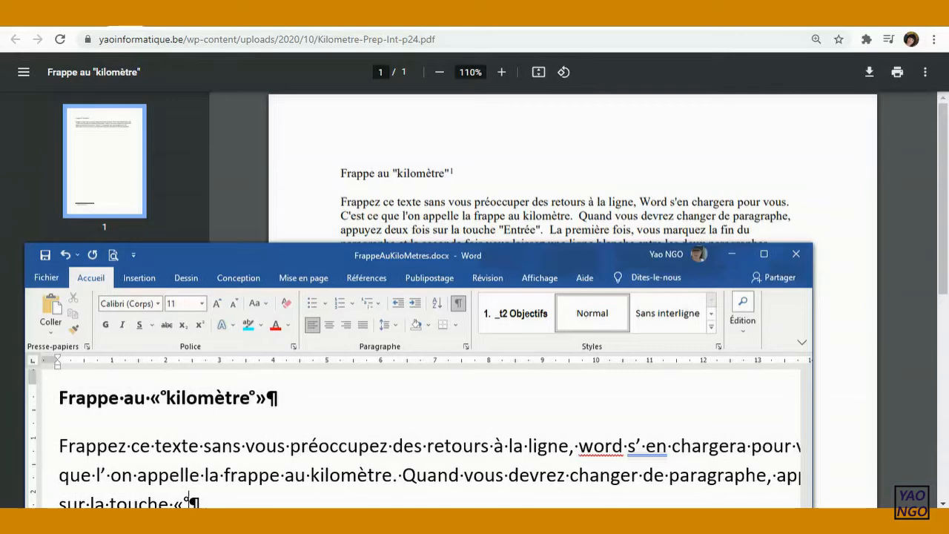
{"action": "type", "text": "\""}
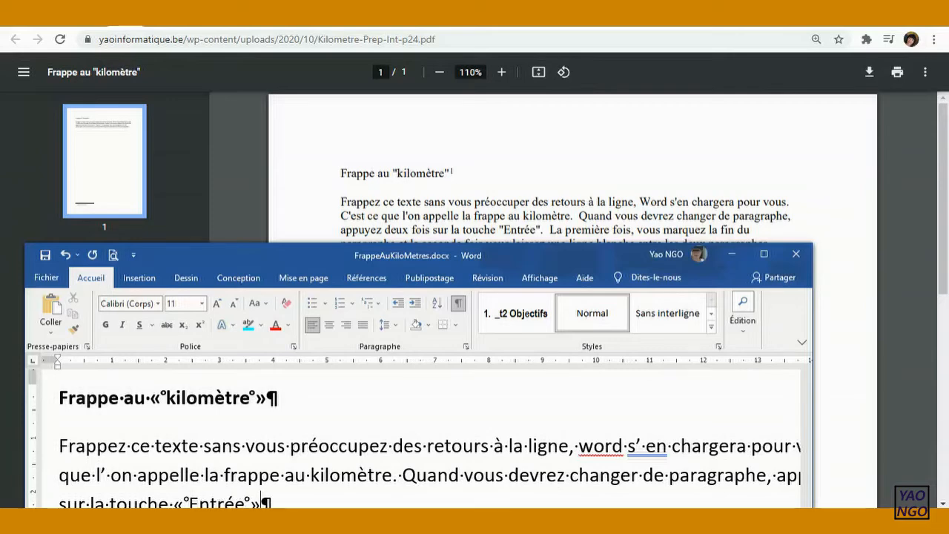
Step: Add a period and continue with "la première fois, vous marquez la fin du paragraphe et la seconde fois", shifting the Word window upward
{"action": "type", "text": "  la pr"}
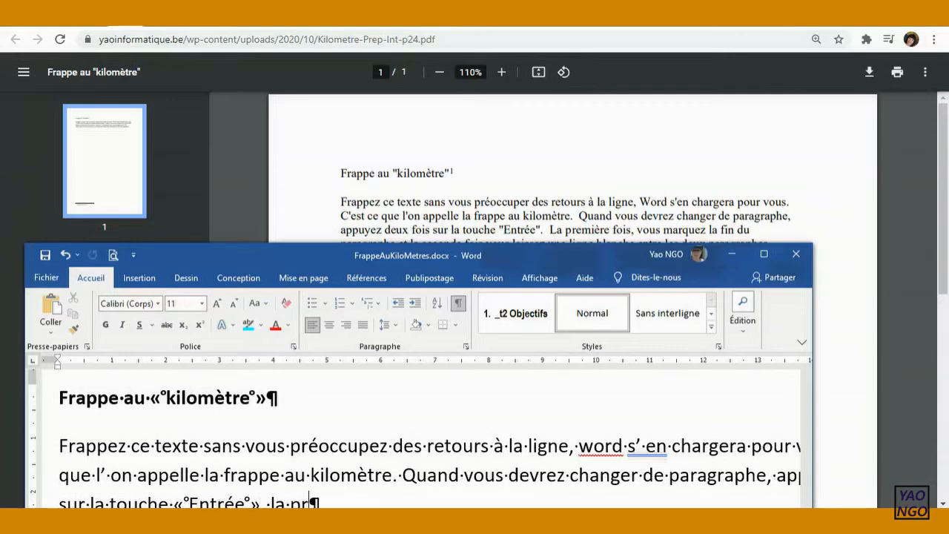
{"action": "type", "text": "emière fois, vous"}
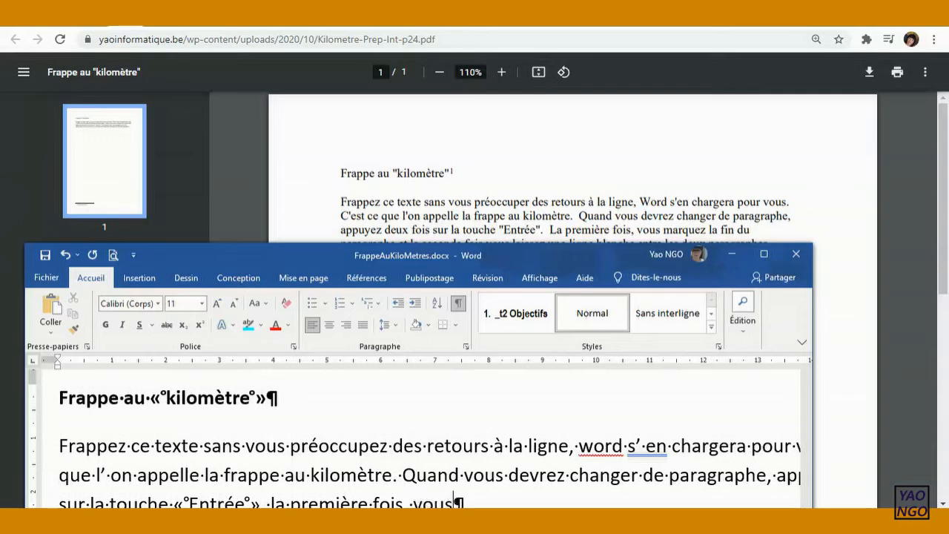
{"action": "type", "text": " marquez la fin d"}
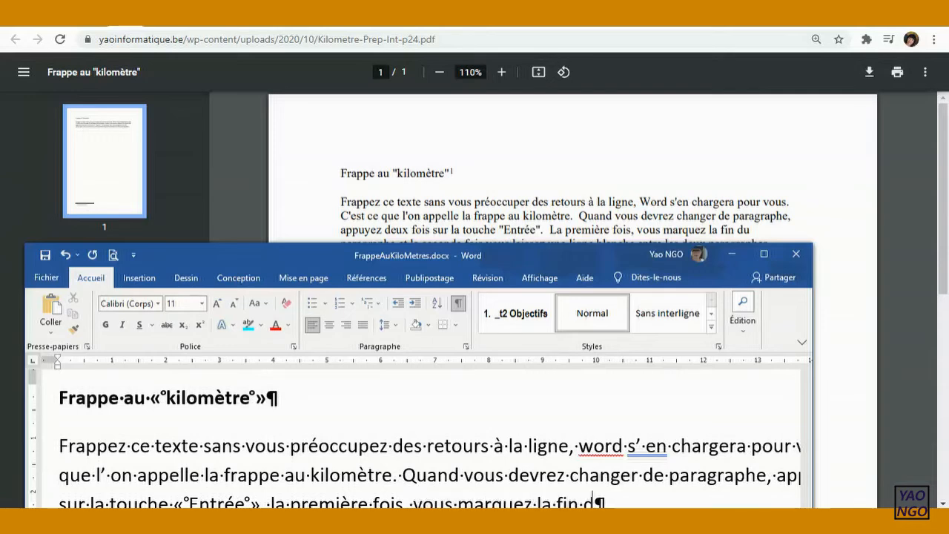
{"action": "type", "text": "u paragraphe"}
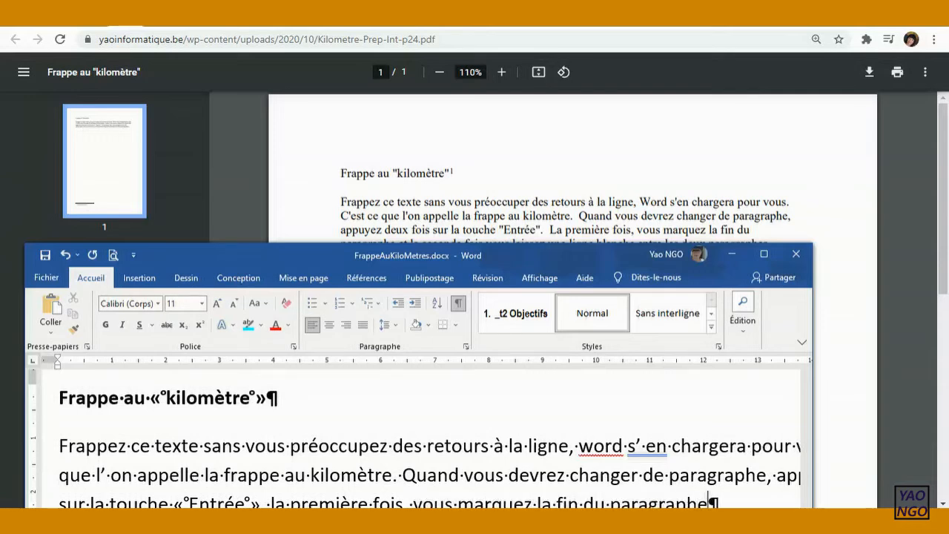
{"action": "left_click_drag", "start_coordinate": [502, 252], "coordinate": [518, 178]}
{"action": "type", "text": "et la seconde fois"}
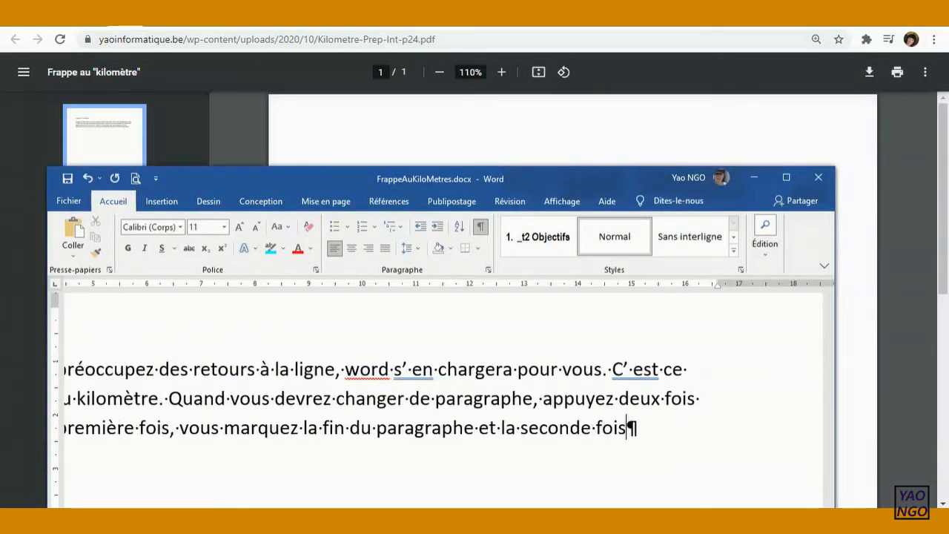
Step: Finish the paragraph with "vous laissez une ligne blance entre les deux paragraphes.", adjusting the Word window's position
{"action": "left_click_drag", "start_coordinate": [533, 178], "coordinate": [528, 142]}
{"action": "type", "text": "vous "}
{"action": "type", "text": "laissez"}
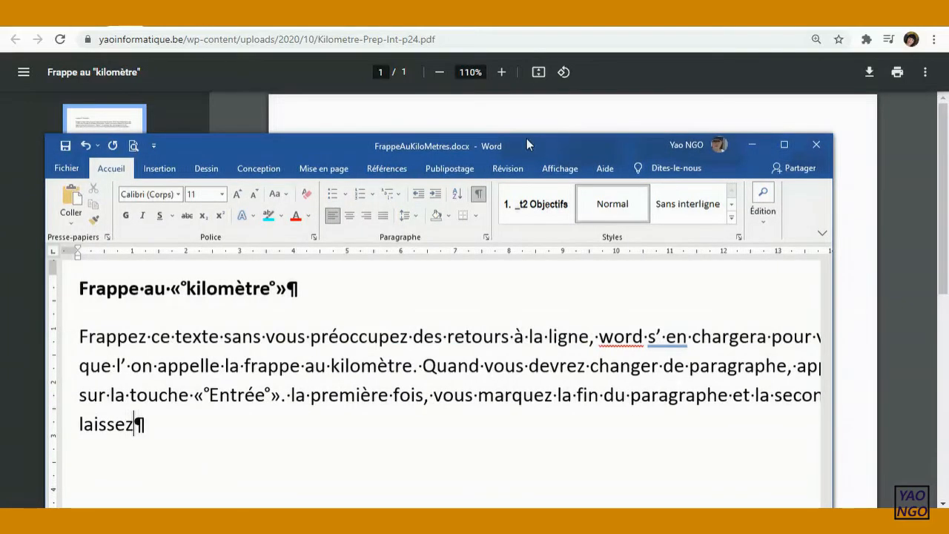
{"action": "left_click_drag", "start_coordinate": [526, 138], "coordinate": [536, 170]}
{"action": "type", "text": "une ligne blance entre"}
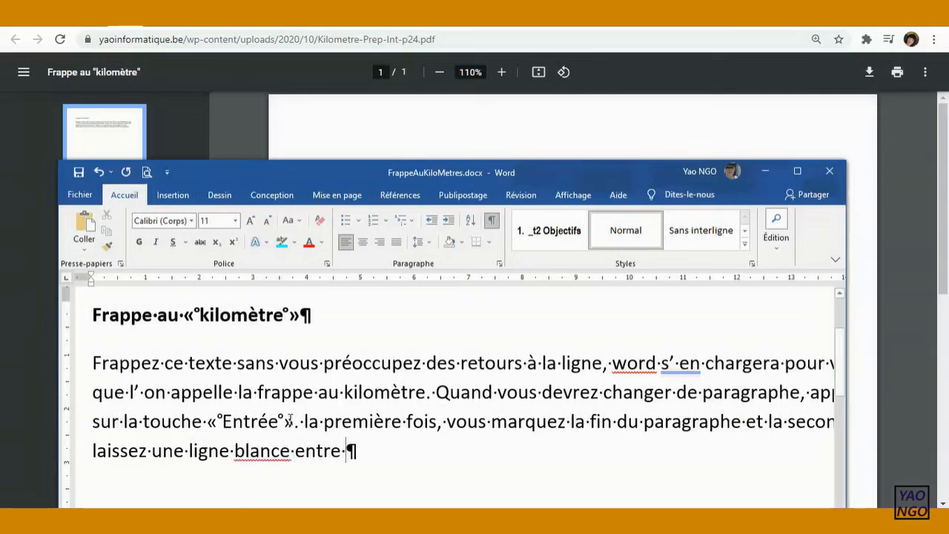
{"action": "mouse_move", "coordinate": [380, 176]}
{"action": "left_mouse_down"}
{"action": "mouse_move", "coordinate": [378, 335]}
{"action": "mouse_move", "coordinate": [382, 180]}
{"action": "left_mouse_up"}
{"action": "type", "text": "les deux paragraphes"}
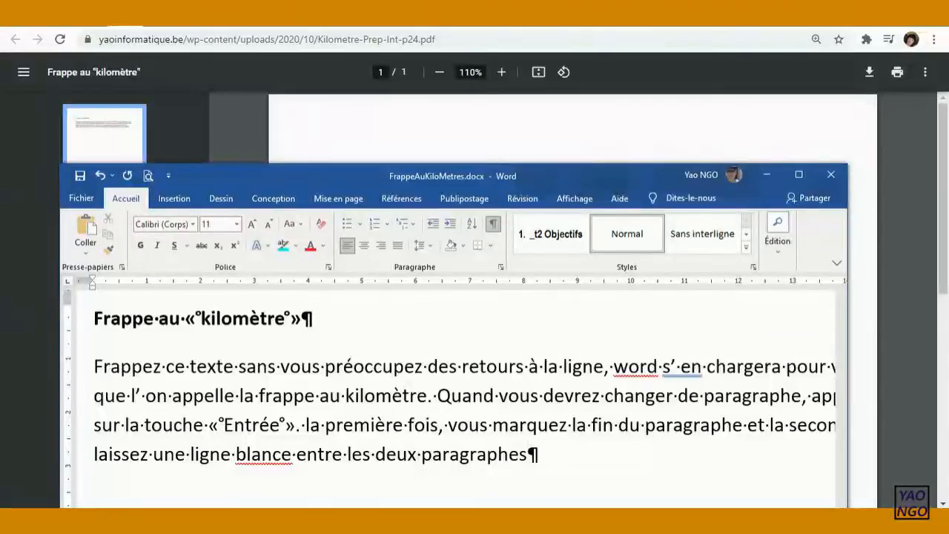
{"action": "type", "text": "."}
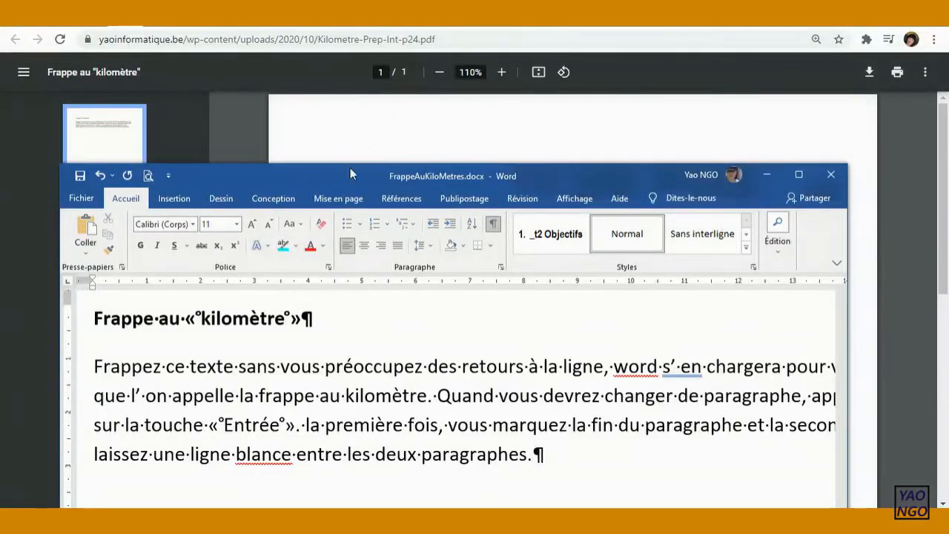
Step: Correct the misspelled word "blance" in the last line with the suggested spelling "blanche"
{"action": "left_click_drag", "start_coordinate": [342, 167], "coordinate": [388, 143]}
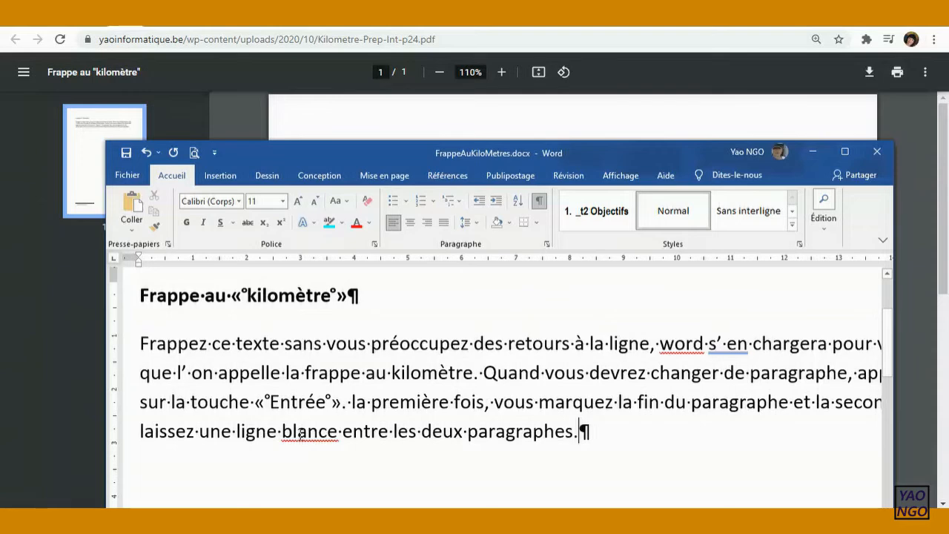
{"action": "right_click", "coordinate": [301, 434]}
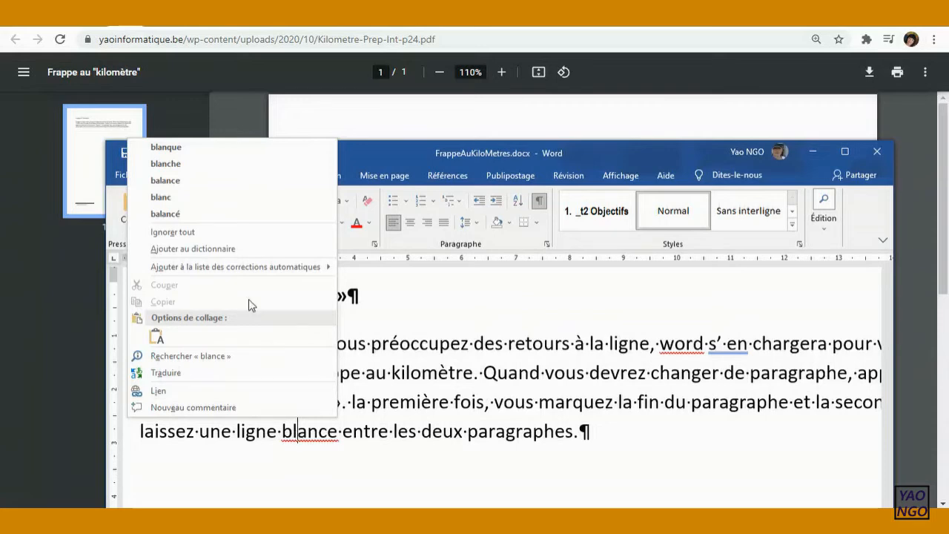
{"action": "left_click", "coordinate": [180, 164]}
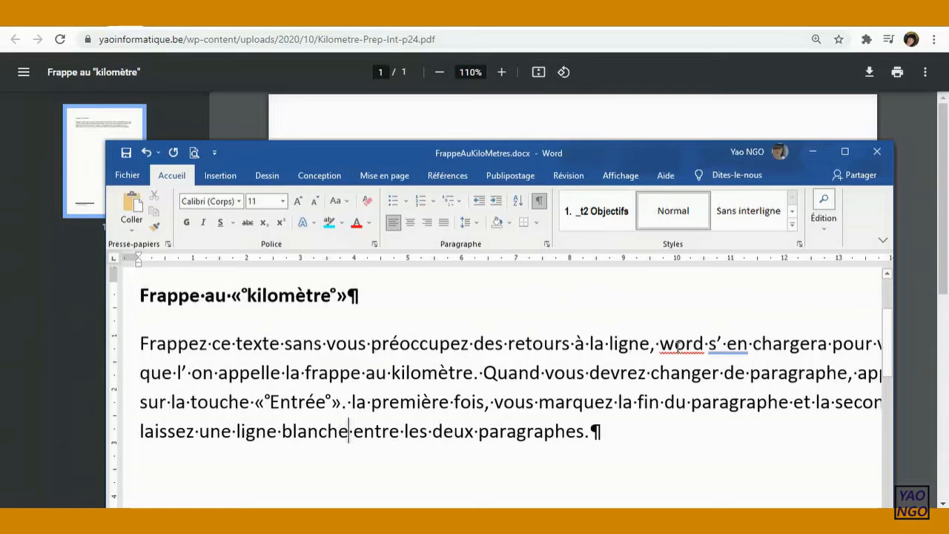
{"action": "right_click", "coordinate": [677, 344]}
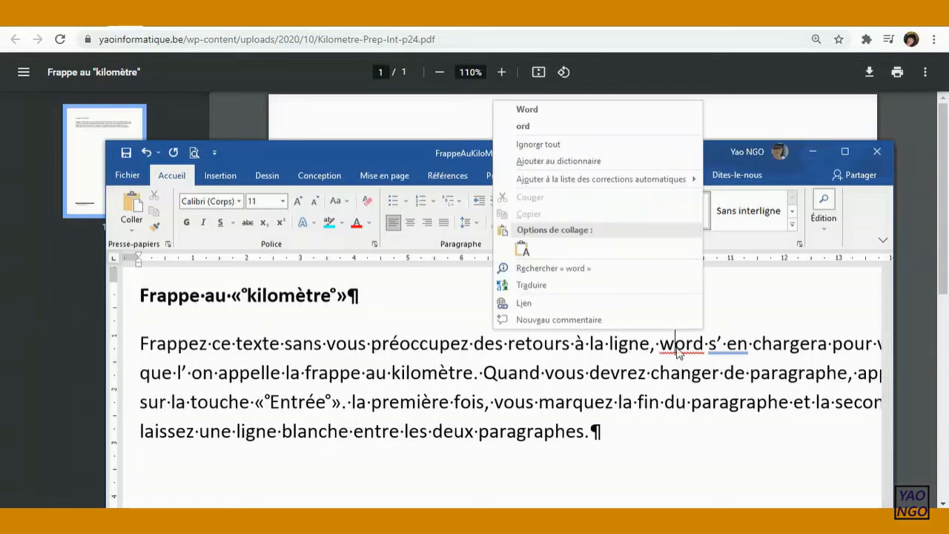
{"action": "right_click", "coordinate": [688, 409]}
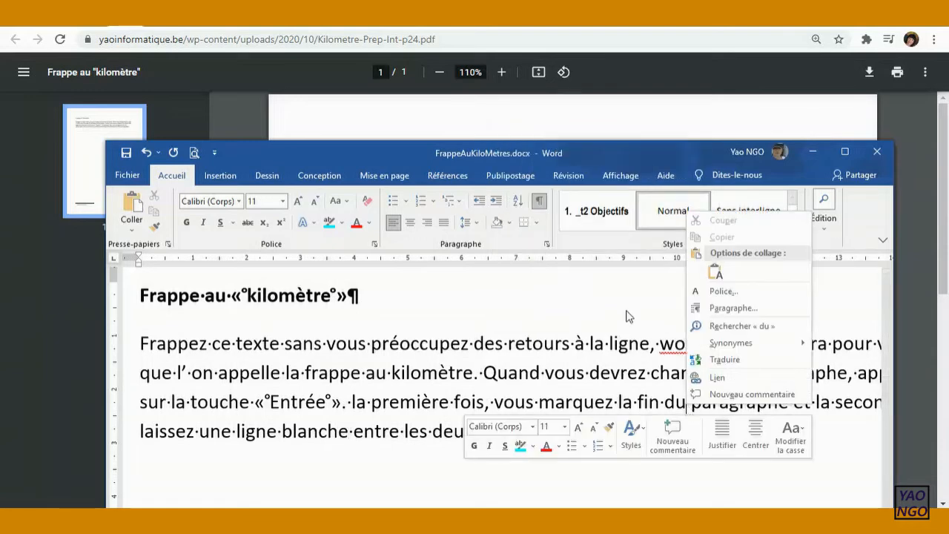
{"action": "right_click", "coordinate": [615, 308]}
{"action": "left_click", "coordinate": [789, 309]}
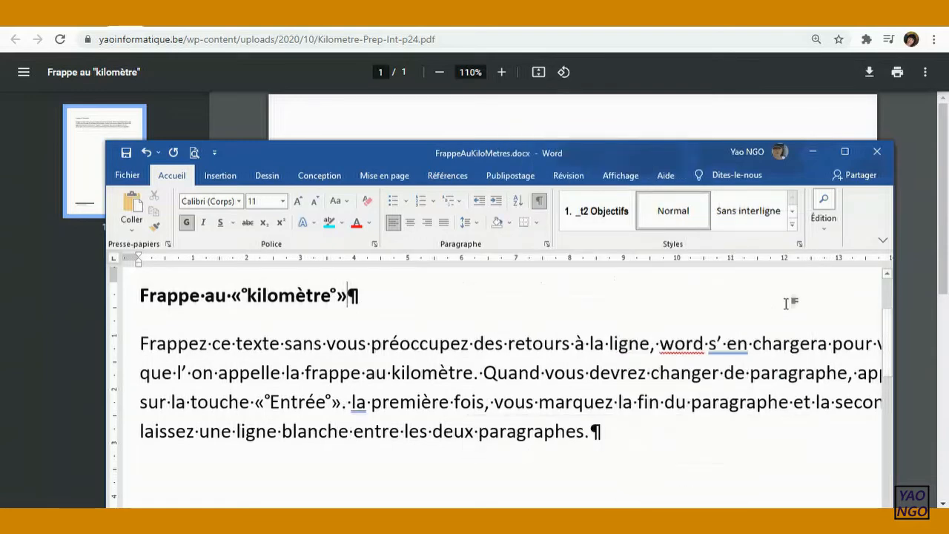
{"action": "right_click", "coordinate": [625, 309]}
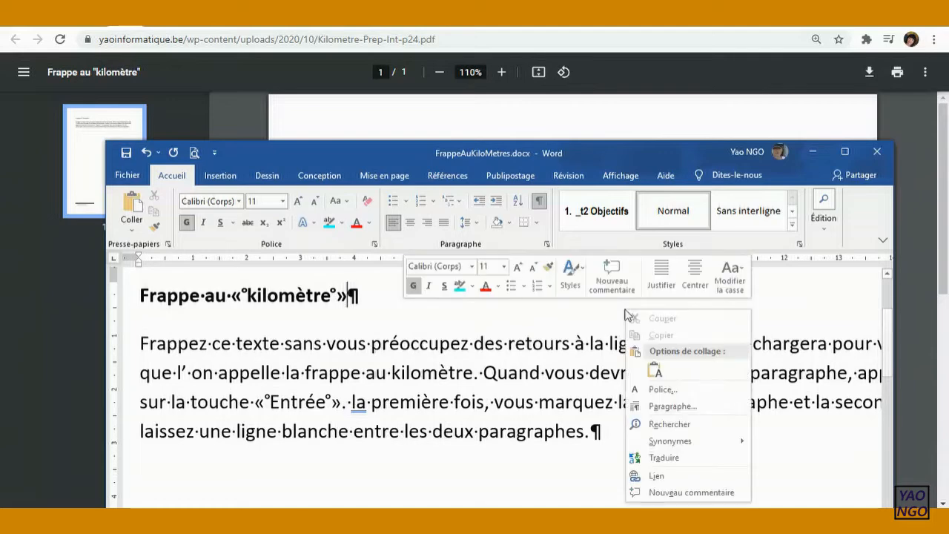
{"action": "left_click", "coordinate": [800, 310]}
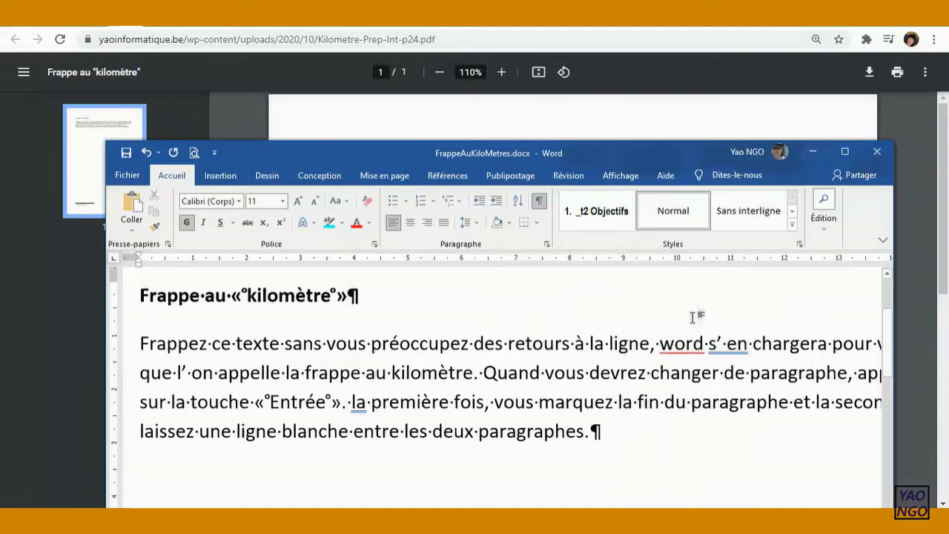
{"action": "right_click", "coordinate": [644, 310]}
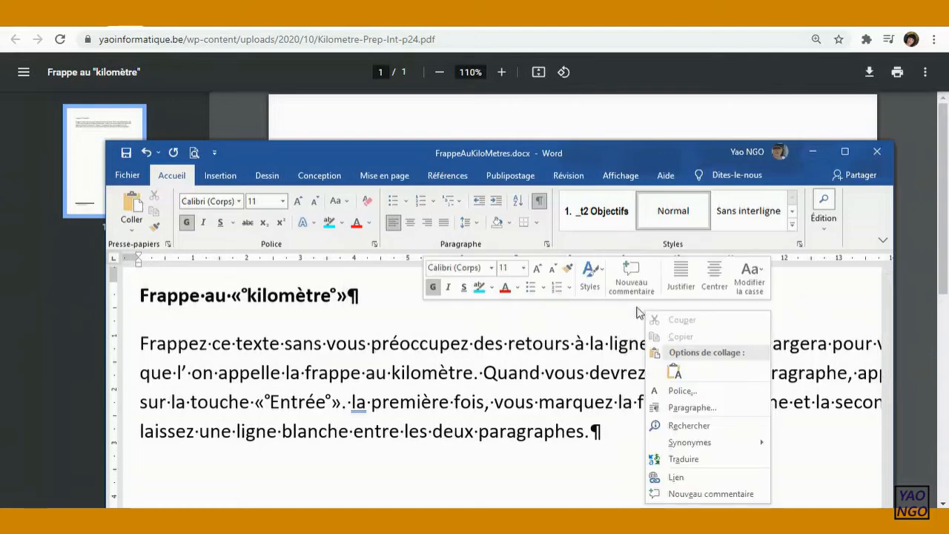
{"action": "left_click", "coordinate": [596, 313]}
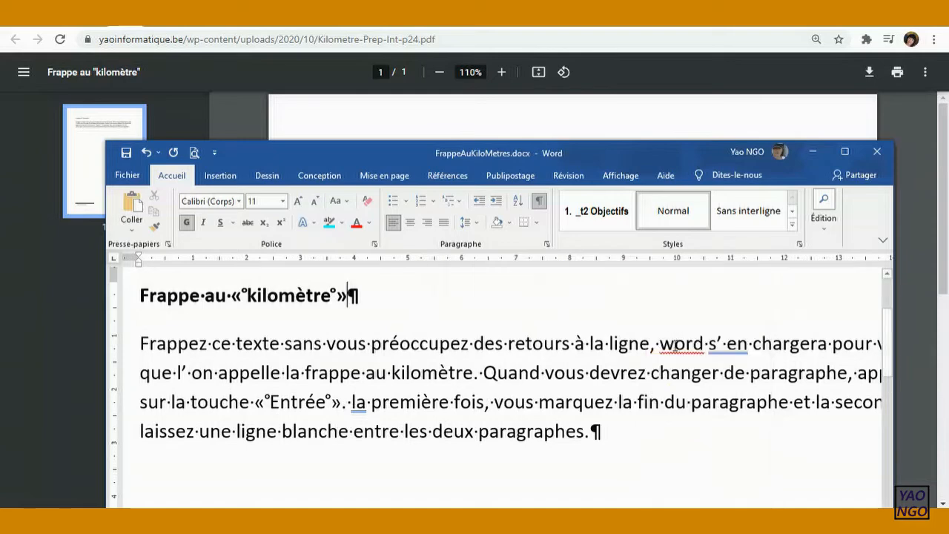
Step: Accept the suggested corrections "Word" for "word" in the first line and "La" for "la" before "première fois"
{"action": "right_click", "coordinate": [673, 346]}
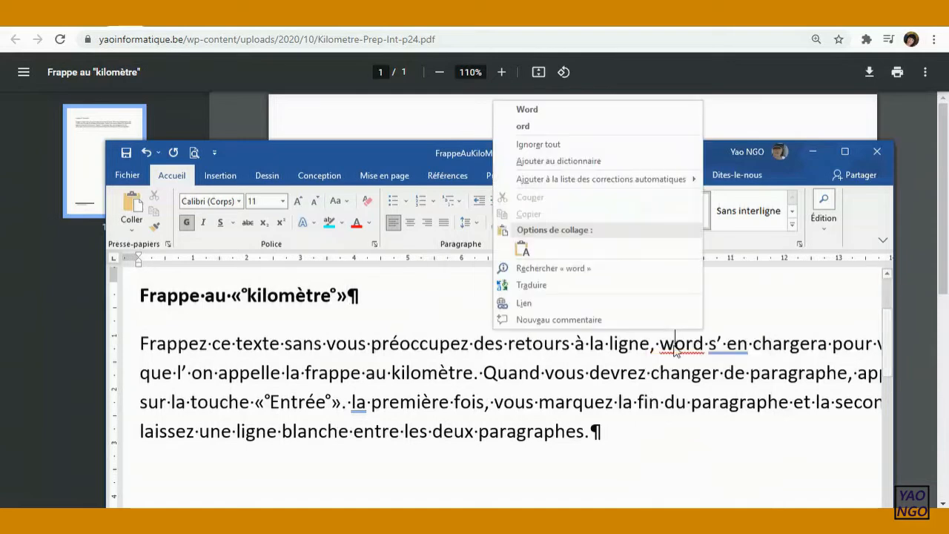
{"action": "left_click", "coordinate": [561, 109]}
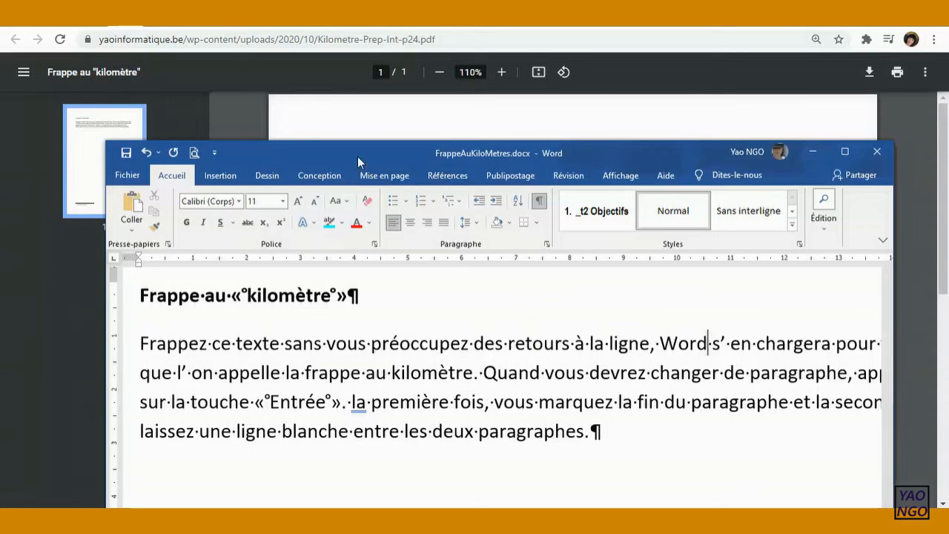
{"action": "left_click_drag", "start_coordinate": [356, 152], "coordinate": [298, 142]}
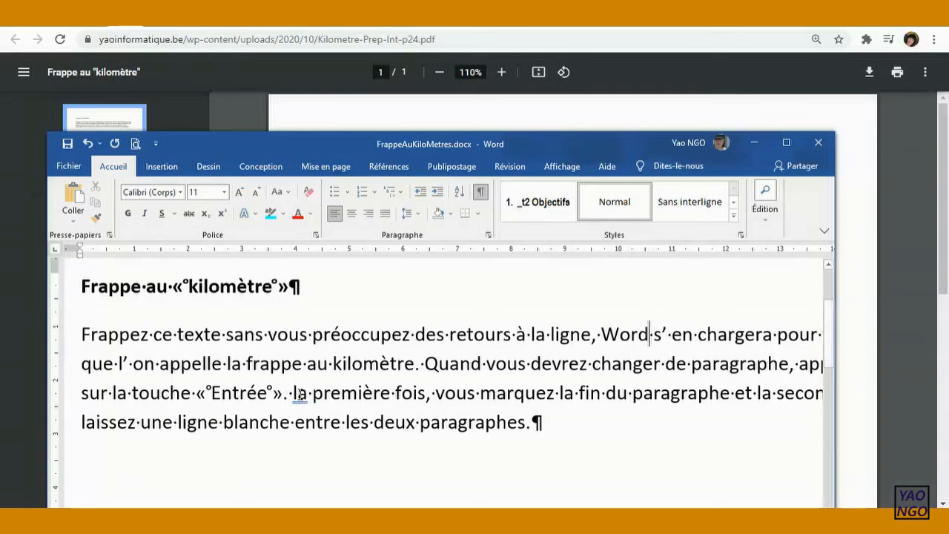
{"action": "right_click", "coordinate": [299, 393]}
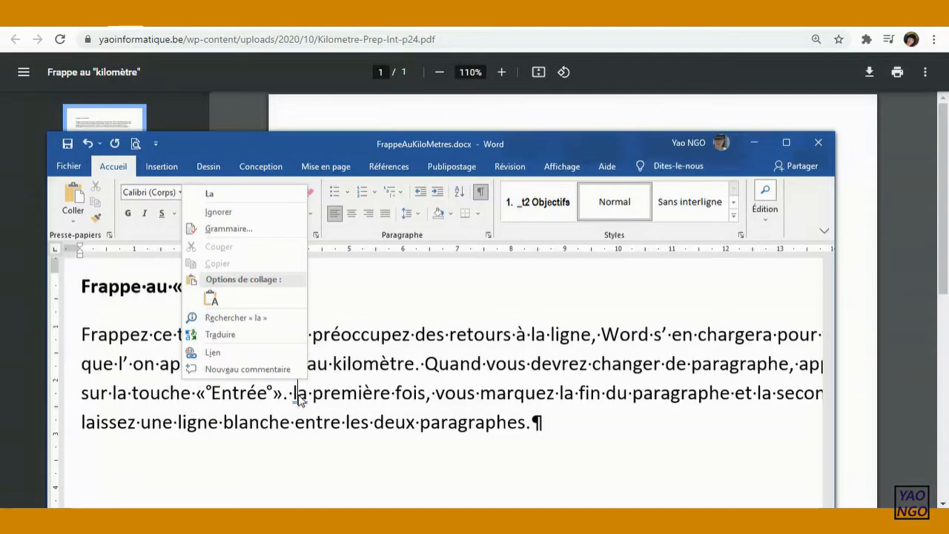
{"action": "left_click", "coordinate": [235, 194]}
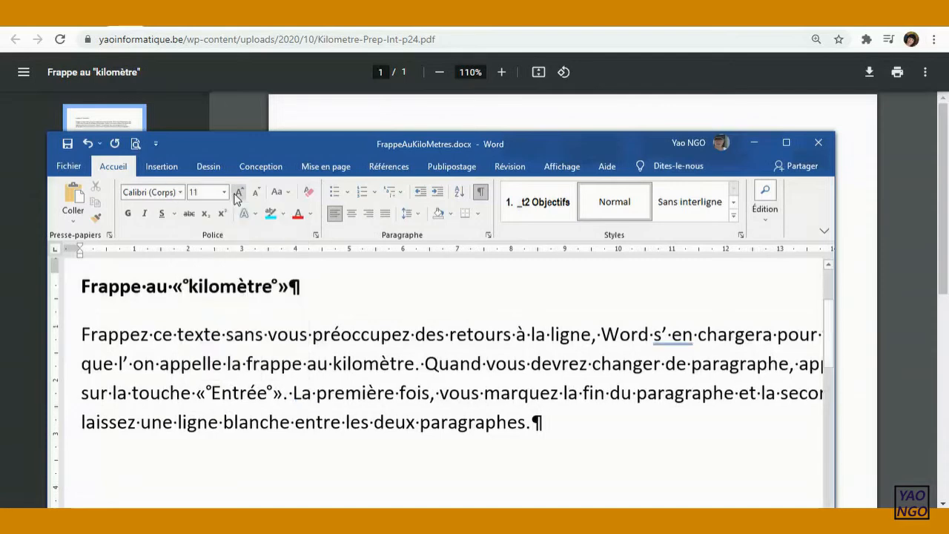
Step: Compare the paragraph with the PDF source, replace "s’ en" with the suggested "s’en", and widen the Word window
{"action": "left_click_drag", "start_coordinate": [319, 139], "coordinate": [383, 269]}
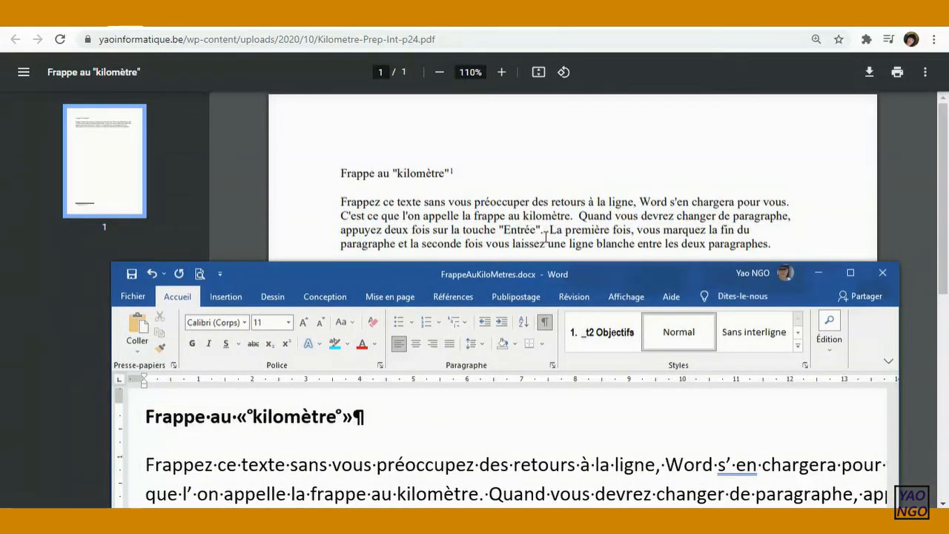
{"action": "left_click_drag", "start_coordinate": [389, 275], "coordinate": [374, 165]}
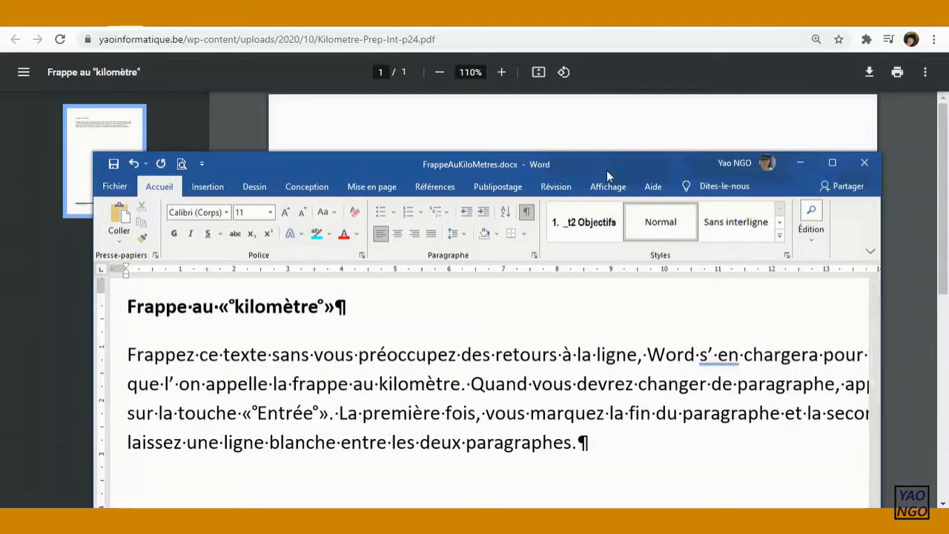
{"action": "left_click_drag", "start_coordinate": [609, 159], "coordinate": [512, 159]}
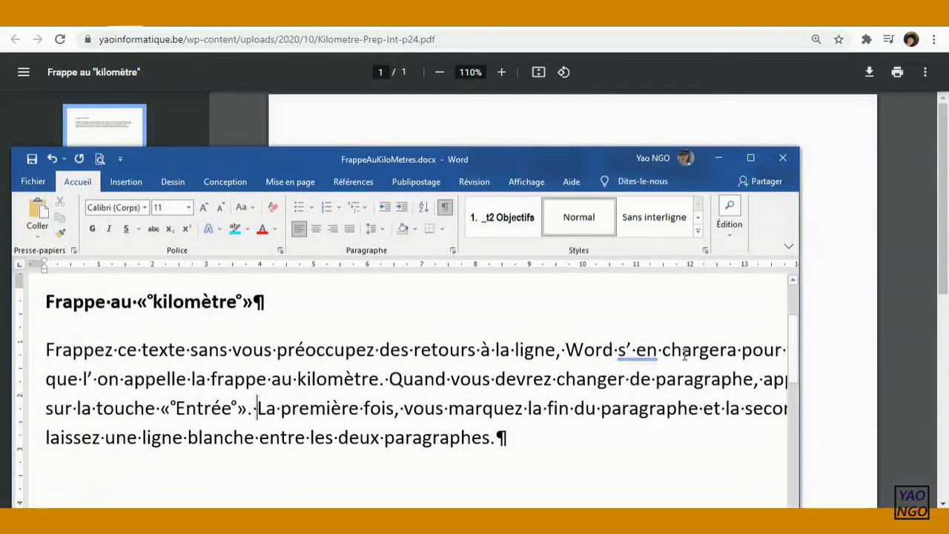
{"action": "right_click", "coordinate": [644, 353]}
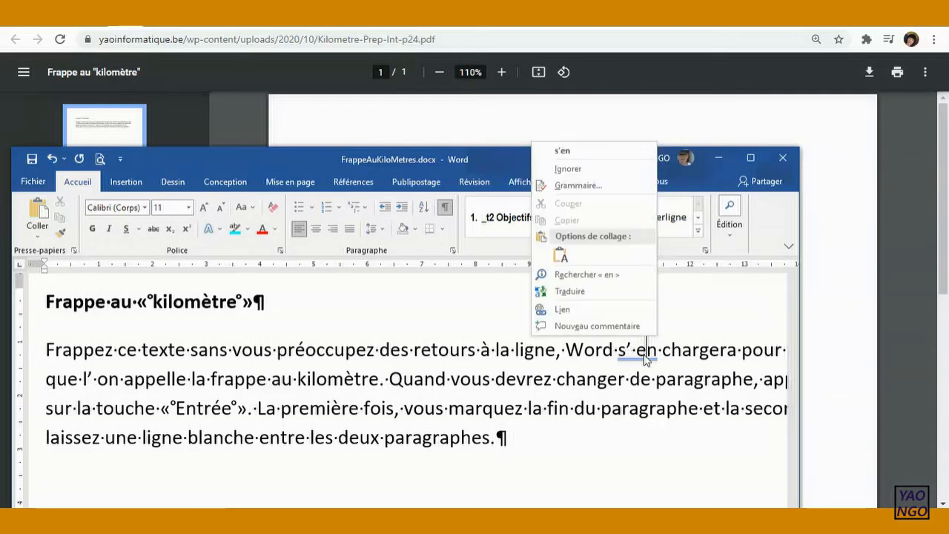
{"action": "left_click", "coordinate": [574, 151]}
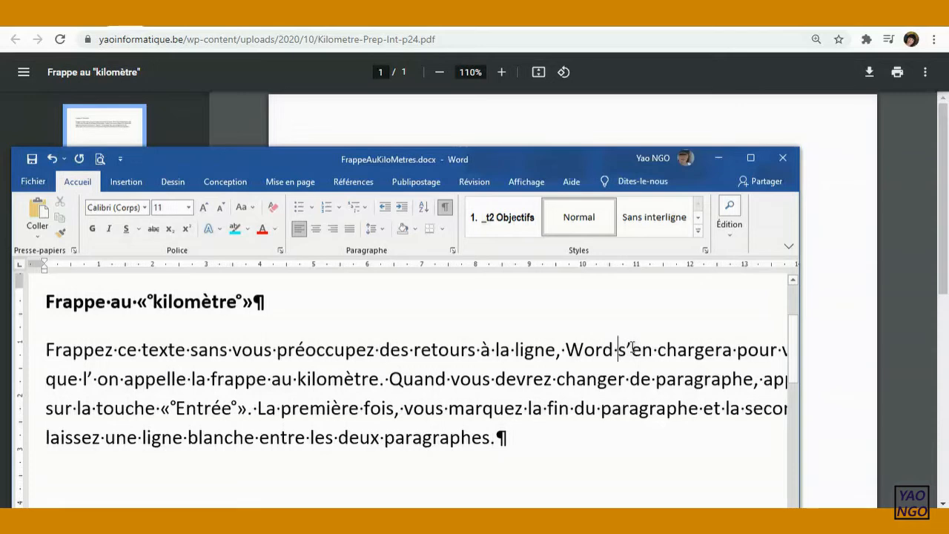
{"action": "left_click_drag", "start_coordinate": [800, 354], "coordinate": [865, 354]}
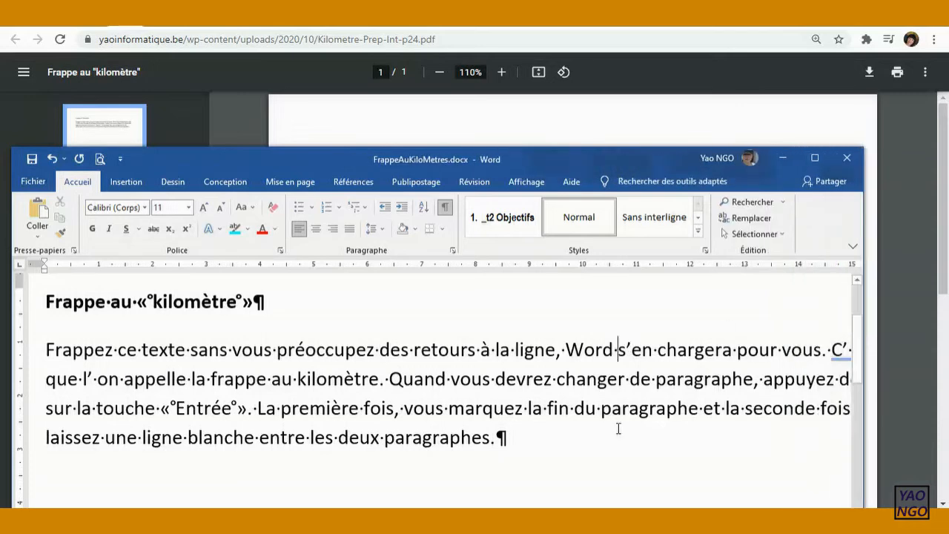
{"action": "left_click_drag", "start_coordinate": [316, 160], "coordinate": [230, 138]}
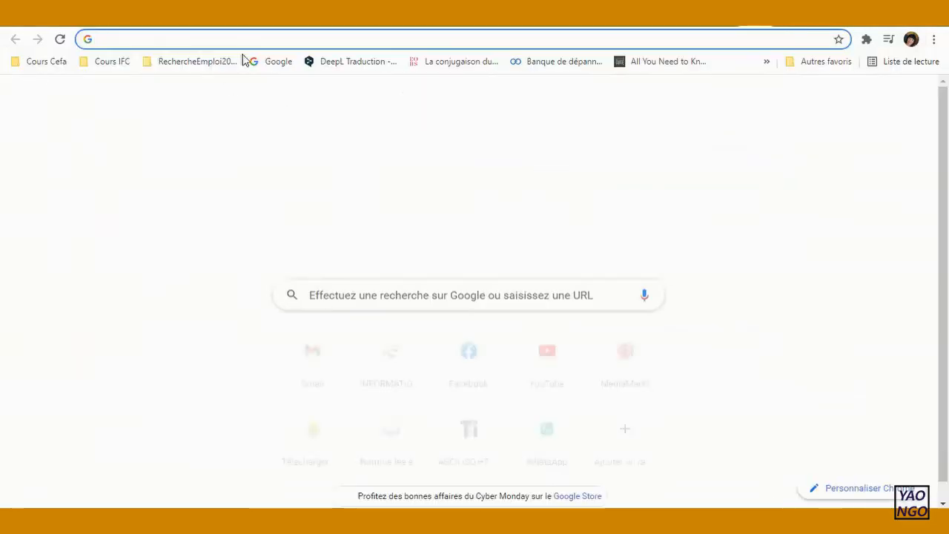
{"action": "type", "text": "es"}
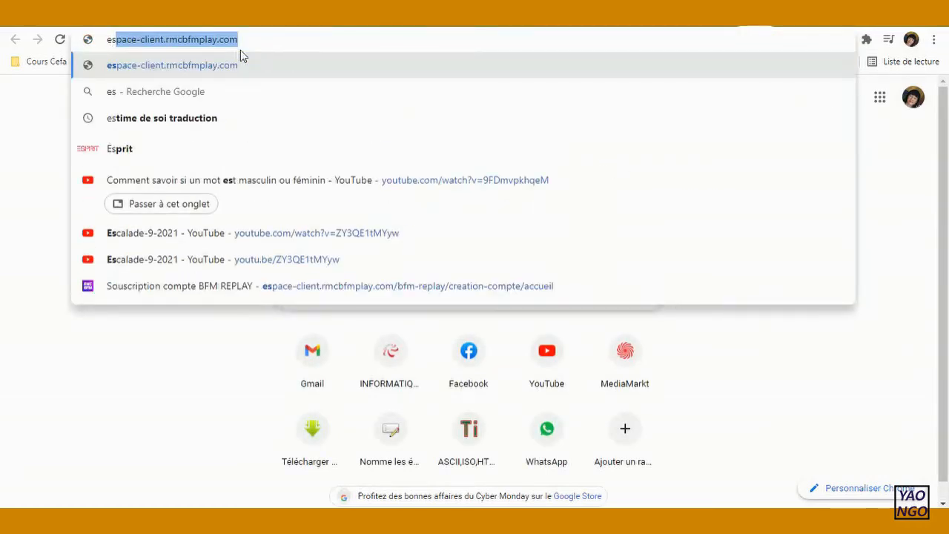
{"action": "type", "text": "pace"}
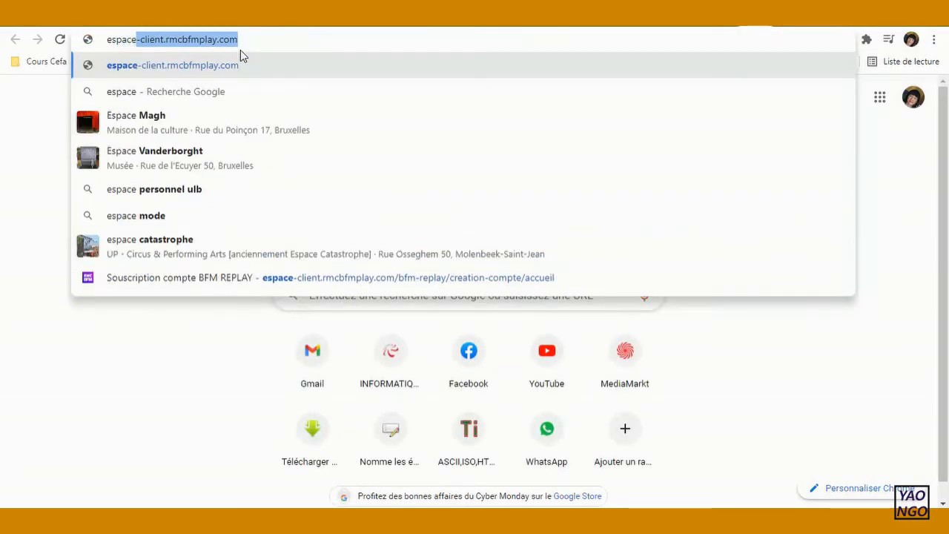
{"action": "type", "text": " fé"}
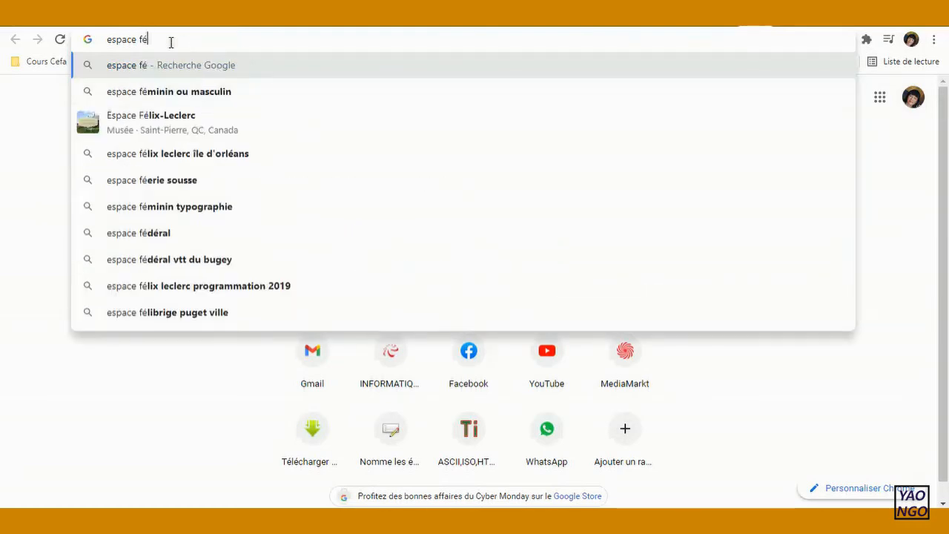
Step: Search Google for "un espace" in the browser
{"action": "left_click_drag", "start_coordinate": [183, 40], "coordinate": [85, 36]}
{"action": "type", "text": "ub"}
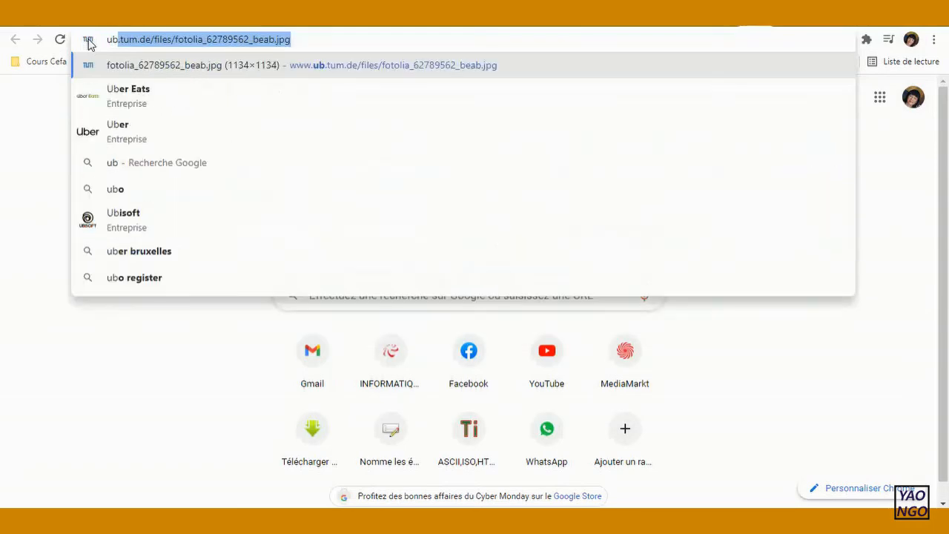
{"action": "key", "text": "BackSpace"}
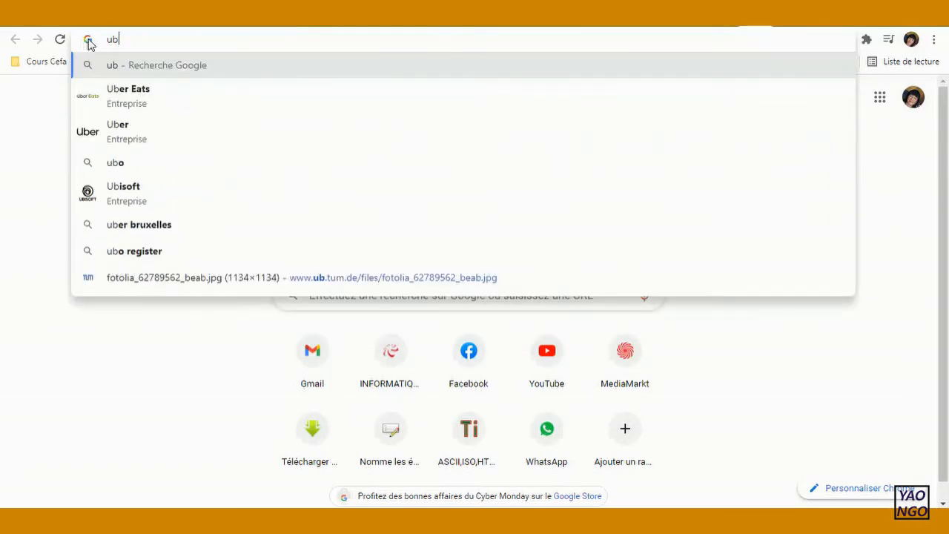
{"action": "key", "text": "BackSpace"}
{"action": "type", "text": "n es"}
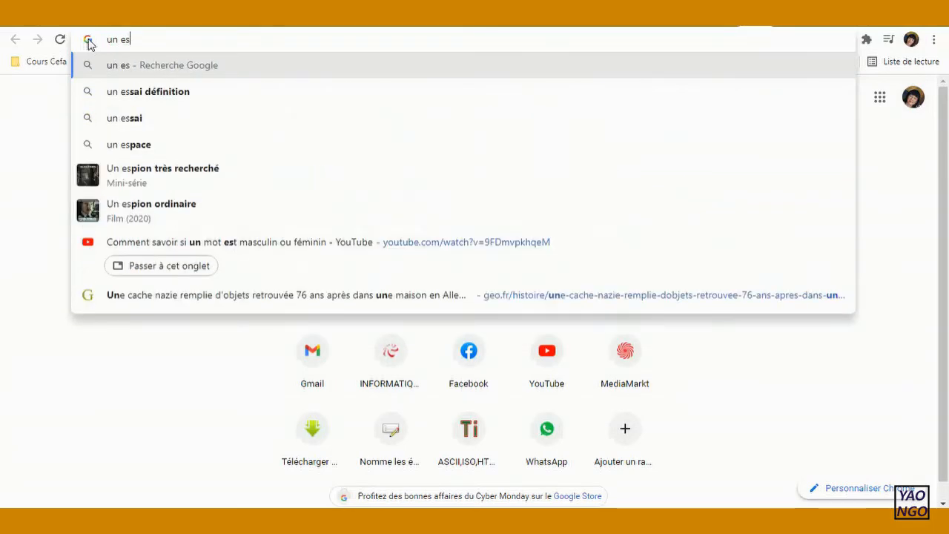
{"action": "type", "text": "p"}
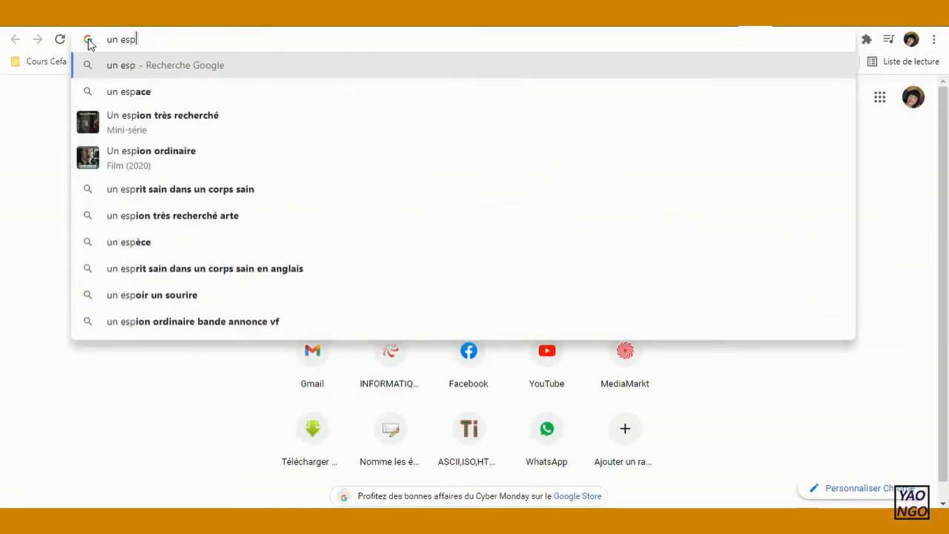
{"action": "left_click", "coordinate": [150, 97]}
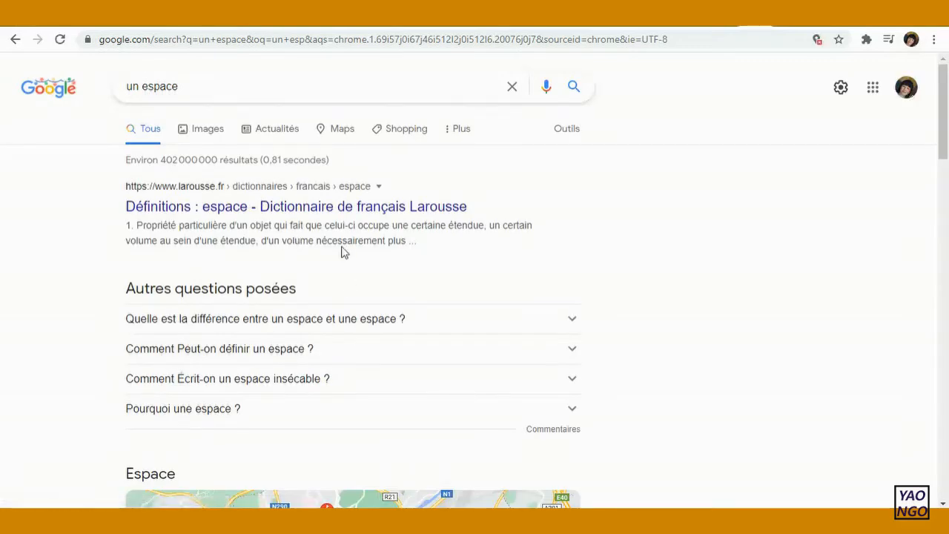
Step: Open the Larousse dictionary definition of "espace" and examine the noun's gender and meanings
{"action": "left_click", "coordinate": [346, 215]}
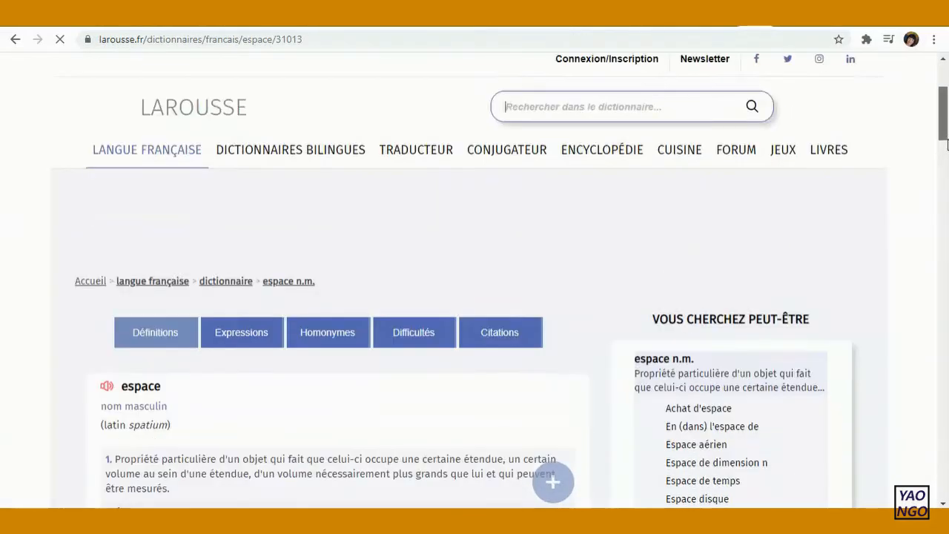
{"action": "left_click_drag", "start_coordinate": [944, 122], "coordinate": [948, 170]}
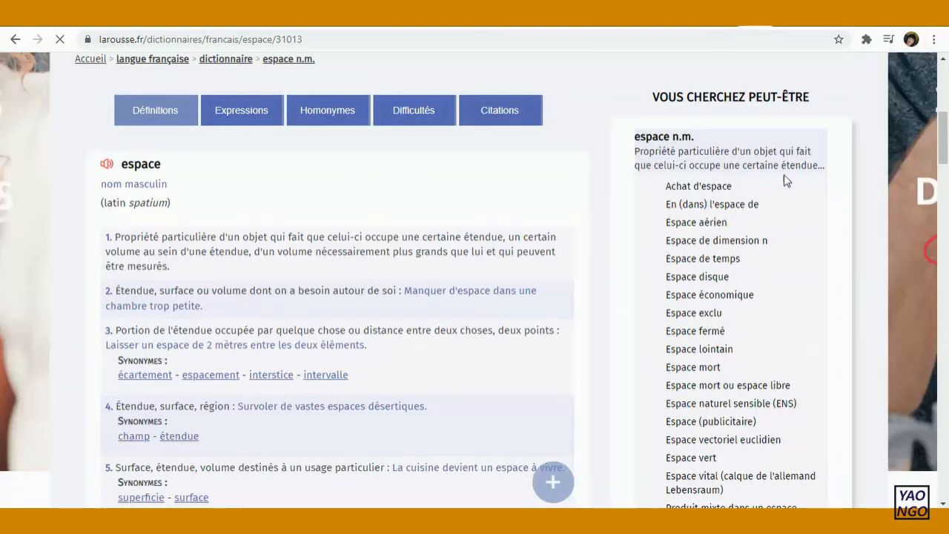
{"action": "left_click_drag", "start_coordinate": [947, 160], "coordinate": [947, 164]}
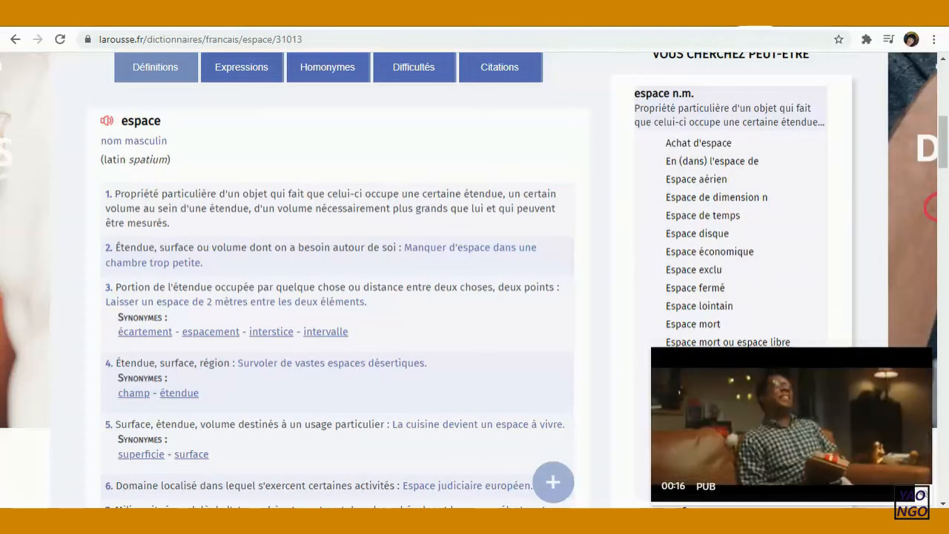
Step: Switch back to Word, widen and reposition its window, and replace the flagged "C’ est" with the suggested "C’est"
{"action": "mouse_move", "coordinate": [463, 56]}
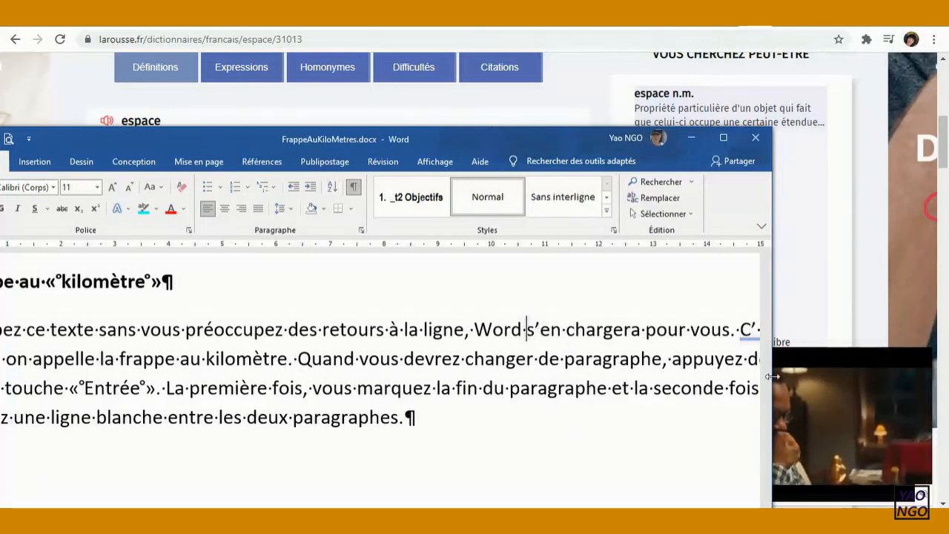
{"action": "left_click_drag", "start_coordinate": [773, 376], "coordinate": [819, 376]}
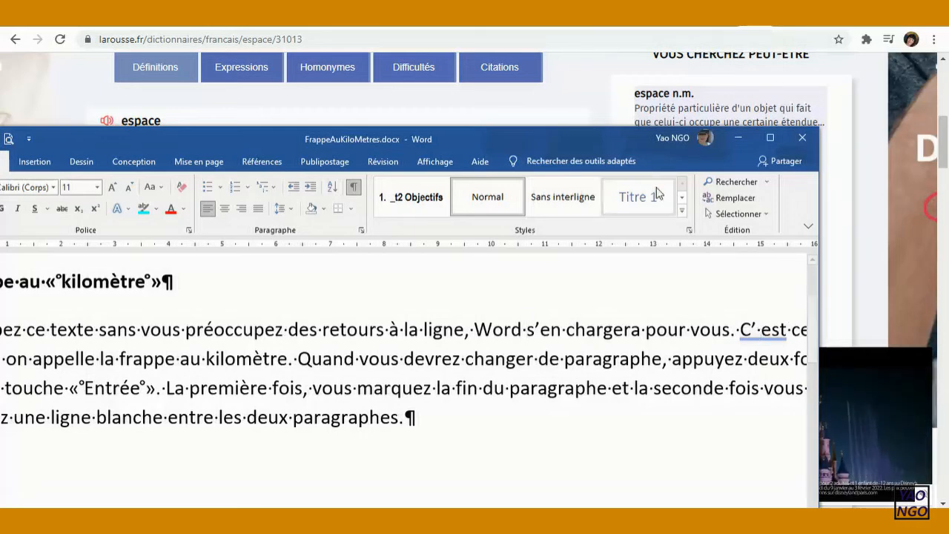
{"action": "left_click_drag", "start_coordinate": [576, 132], "coordinate": [498, 109]}
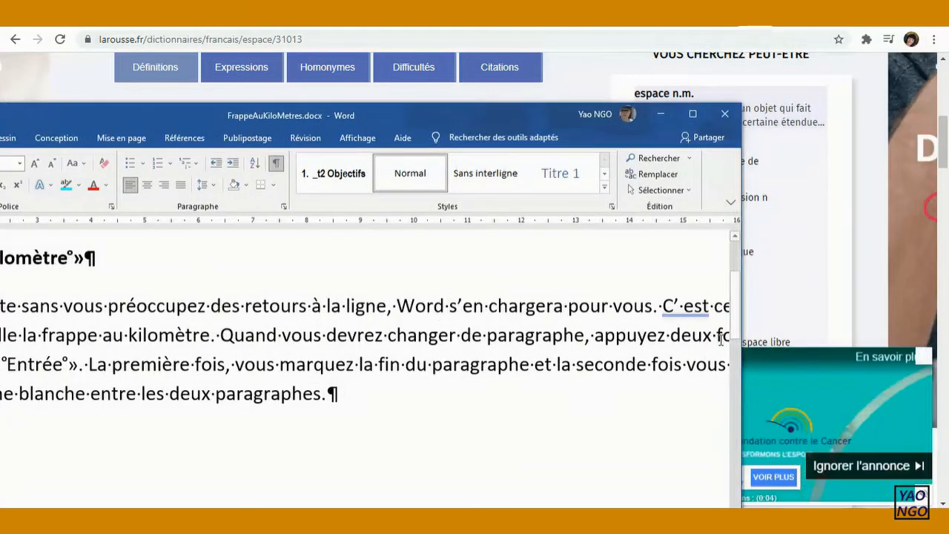
{"action": "right_click", "coordinate": [680, 315]}
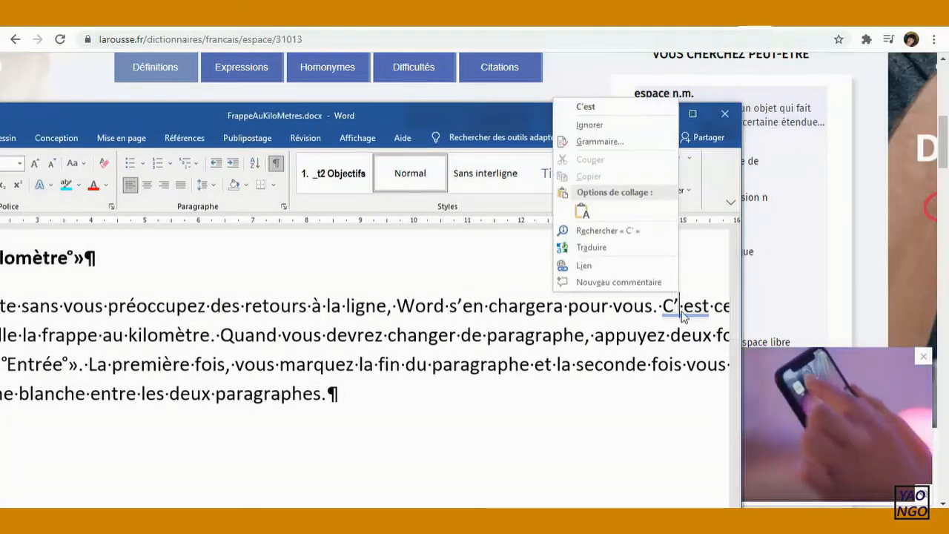
{"action": "left_click", "coordinate": [608, 105]}
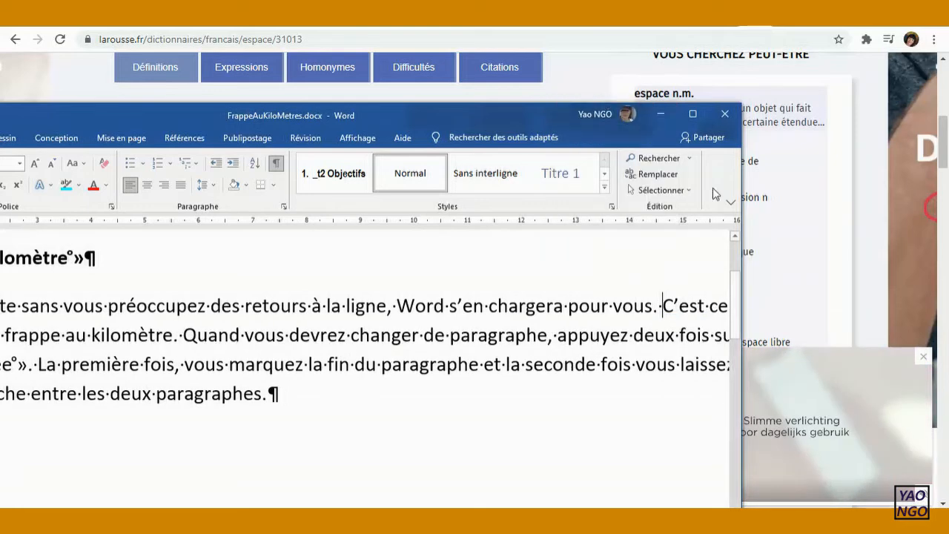
Step: Widen and reposition the Word window, and replace the flagged "l’ on" with the suggested "l’on"
{"action": "left_click_drag", "start_coordinate": [741, 316], "coordinate": [804, 317]}
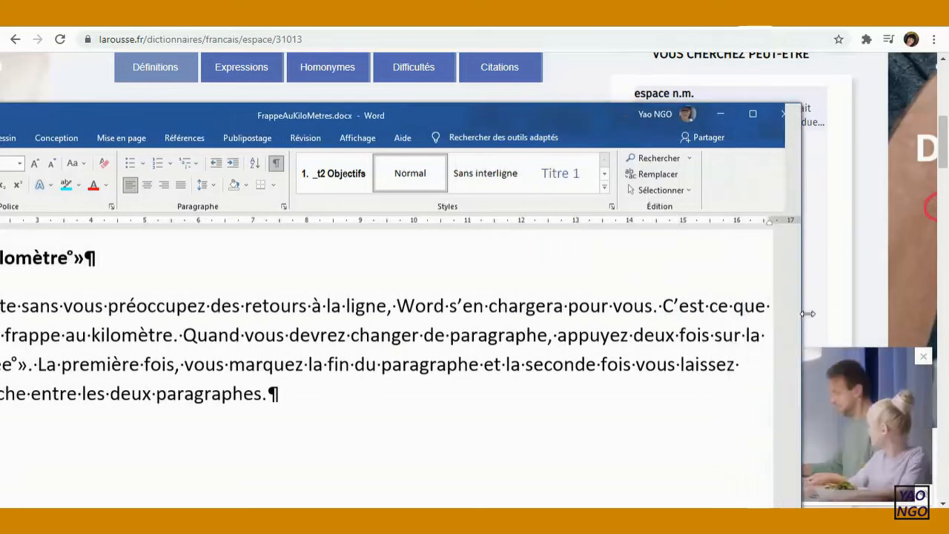
{"action": "left_click_drag", "start_coordinate": [234, 115], "coordinate": [405, 87]}
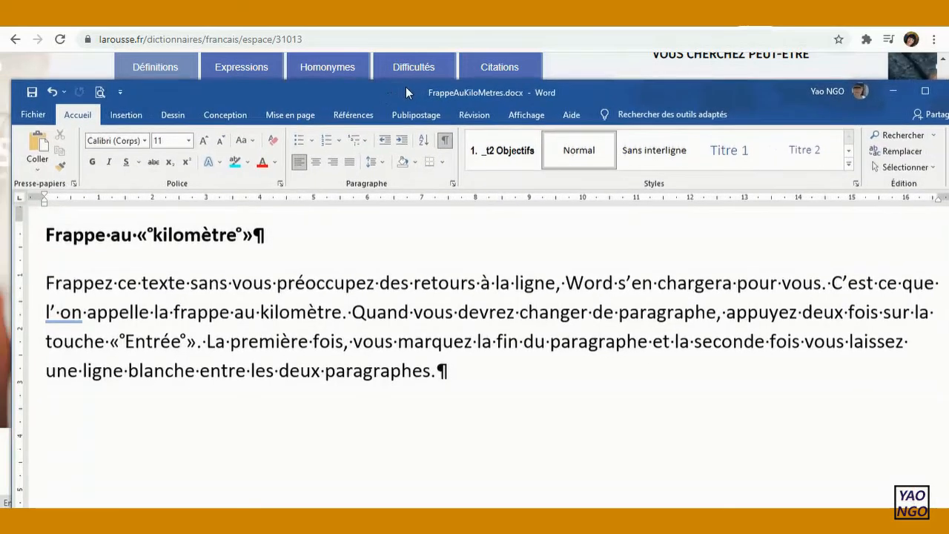
{"action": "right_click", "coordinate": [60, 318]}
{"action": "left_click", "coordinate": [60, 122]}
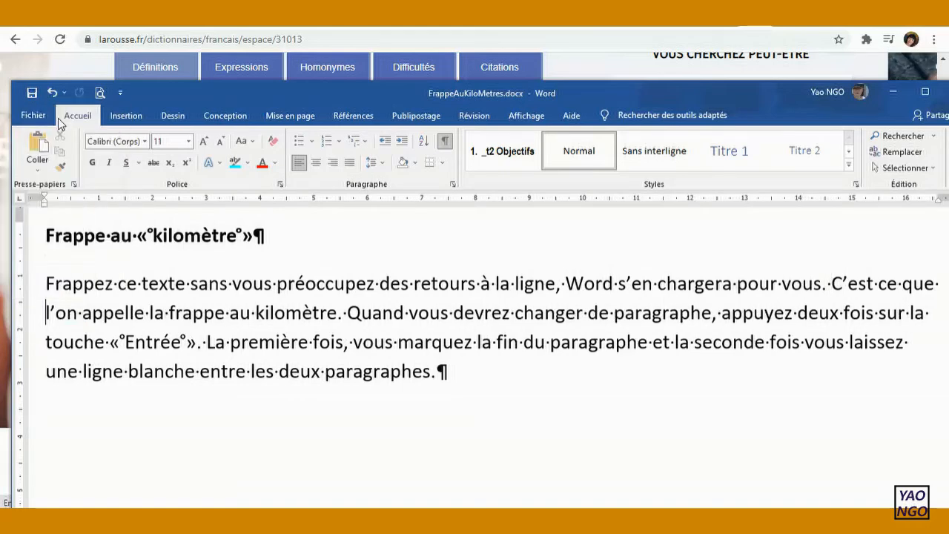
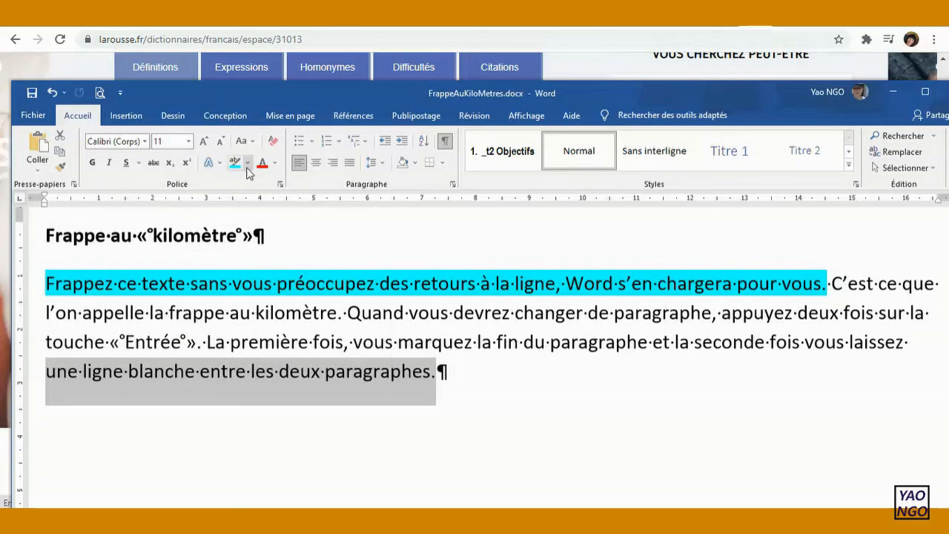
Step: Highlight the paragraph's last line bright green, and the third line through the word "une" turquoise
{"action": "left_click", "coordinate": [262, 177]}
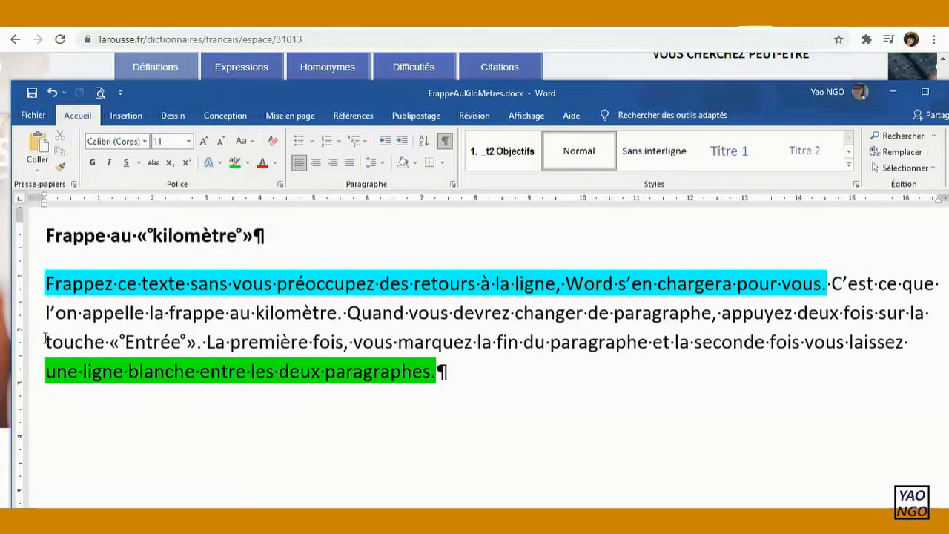
{"action": "left_click_drag", "start_coordinate": [909, 341], "coordinate": [46, 343]}
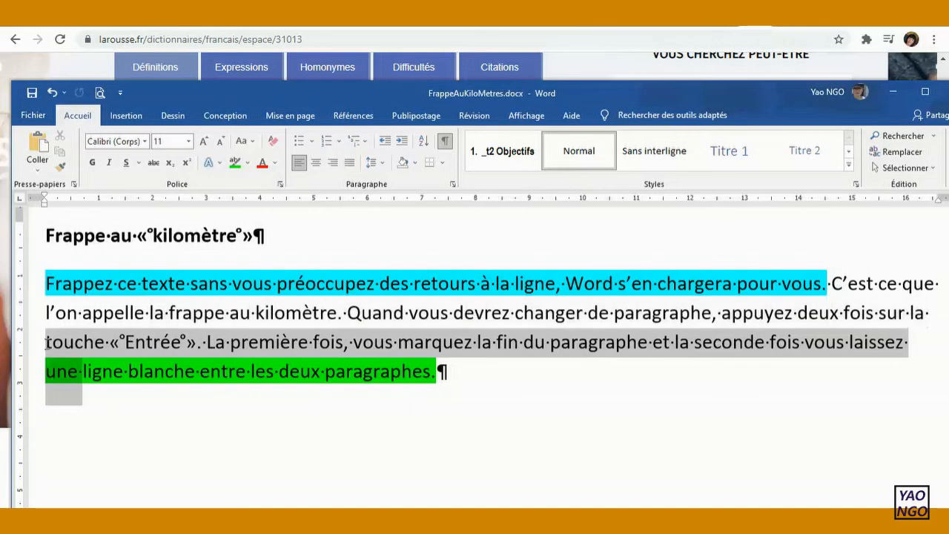
{"action": "left_click", "coordinate": [247, 162]}
{"action": "left_click", "coordinate": [278, 178]}
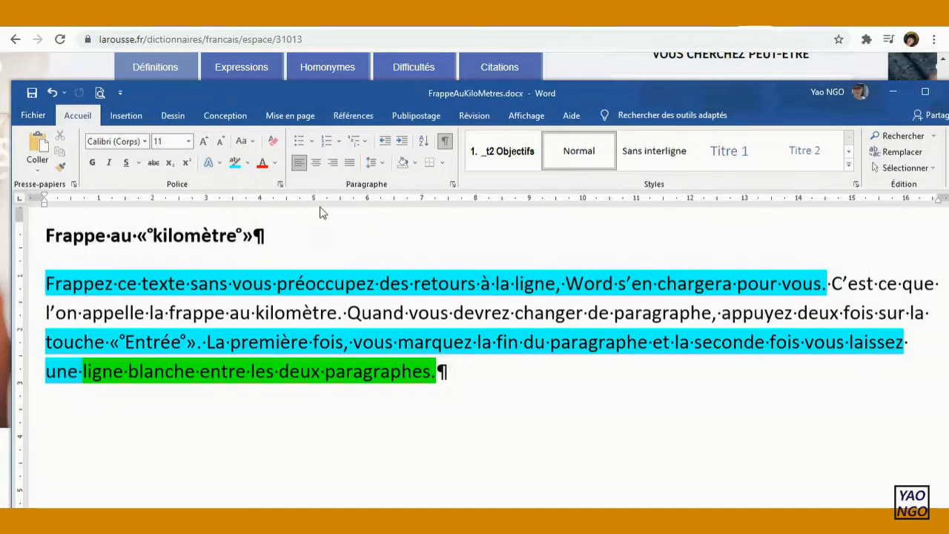
Step: Move and maximize the Word window, and reduce the zoom to 108% so the page's full width fits
{"action": "left_click", "coordinate": [248, 162]}
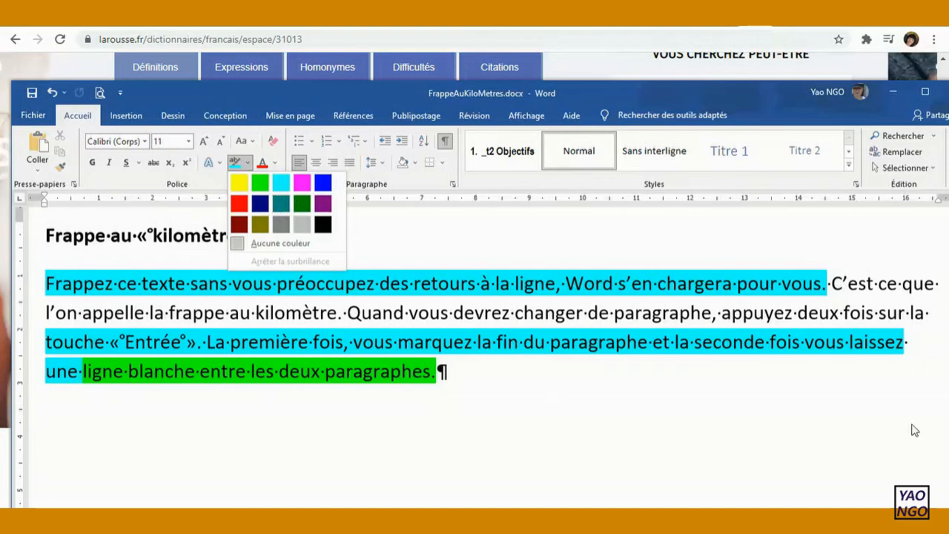
{"action": "left_click", "coordinate": [719, 80]}
{"action": "left_click_drag", "start_coordinate": [719, 80], "coordinate": [681, 50]}
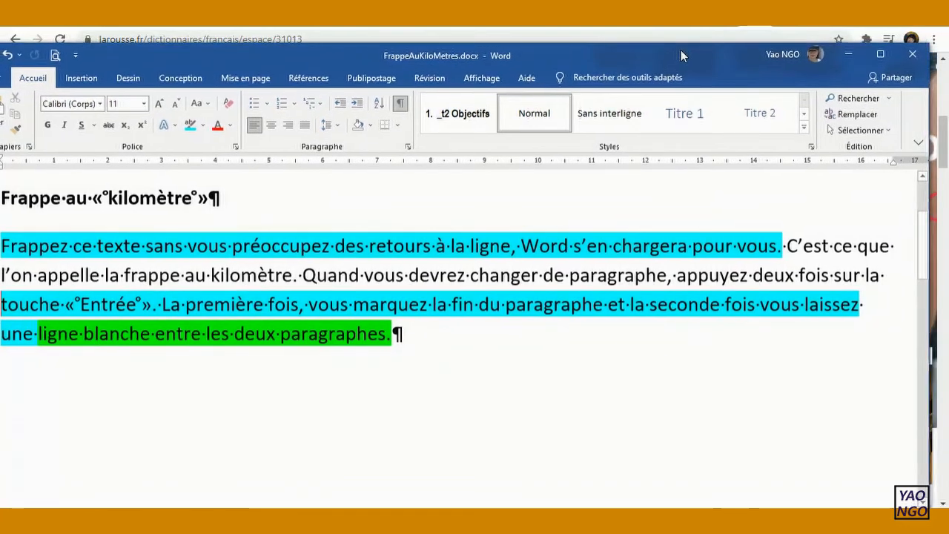
{"action": "left_click", "coordinate": [881, 55]}
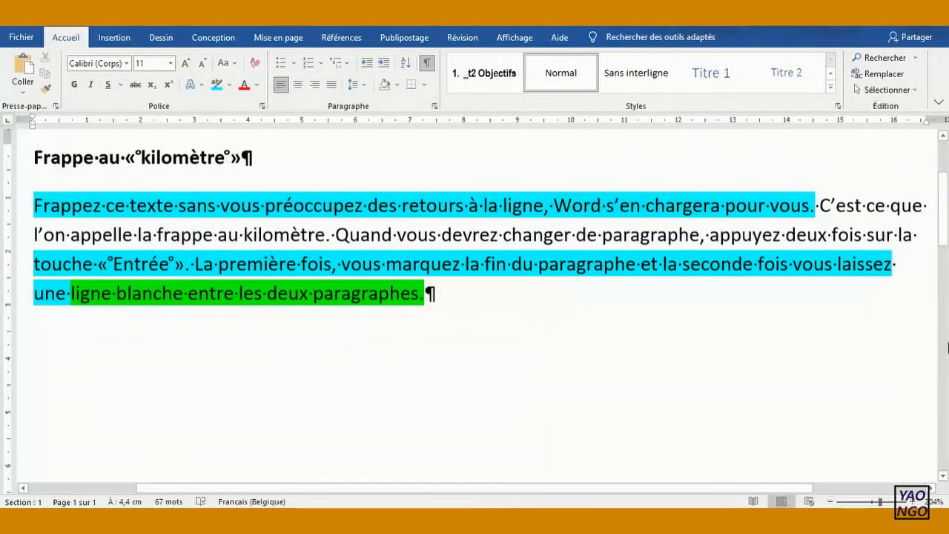
{"action": "left_click", "coordinate": [871, 503]}
{"action": "left_click_drag", "start_coordinate": [880, 502], "coordinate": [873, 502]}
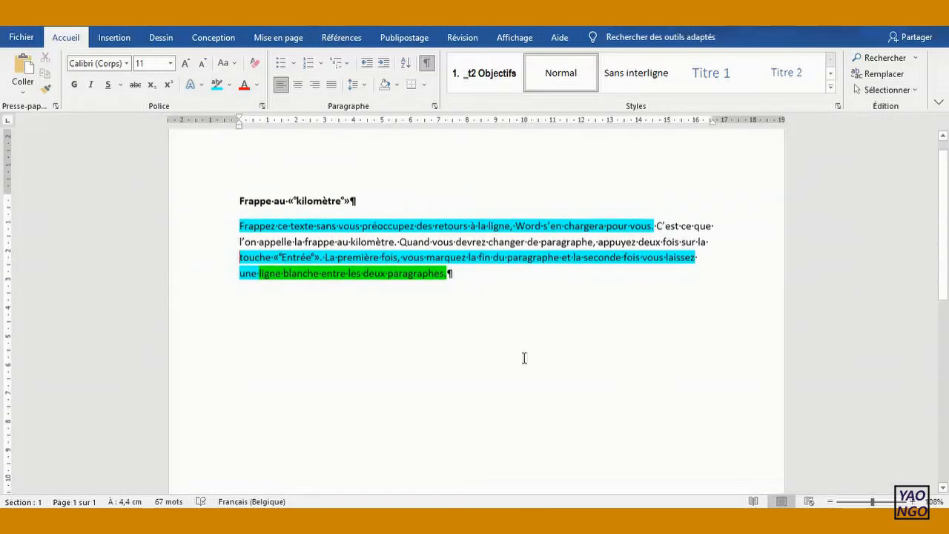
Step: Highlight the paragraph's third line, from "touche" to "laissez", in pink
{"action": "left_click_drag", "start_coordinate": [714, 258], "coordinate": [196, 259]}
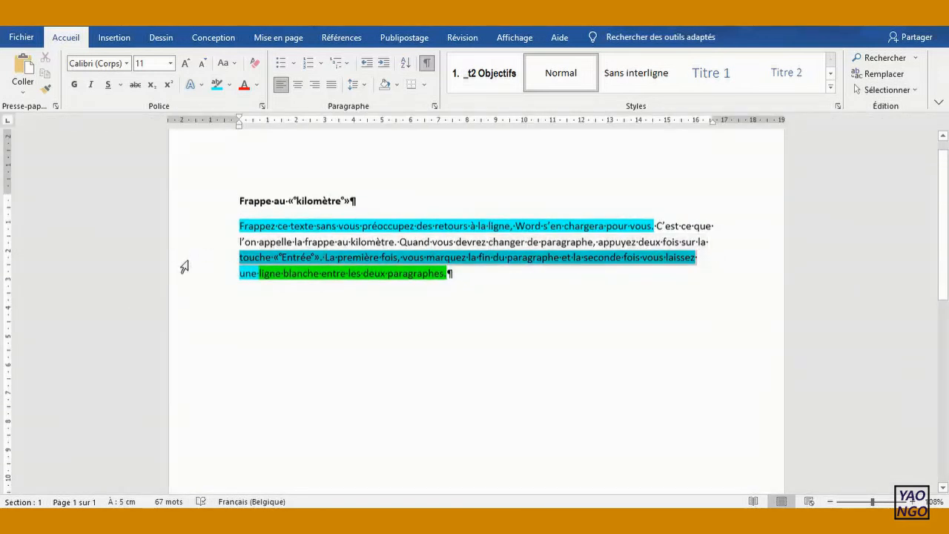
{"action": "left_click", "coordinate": [229, 85]}
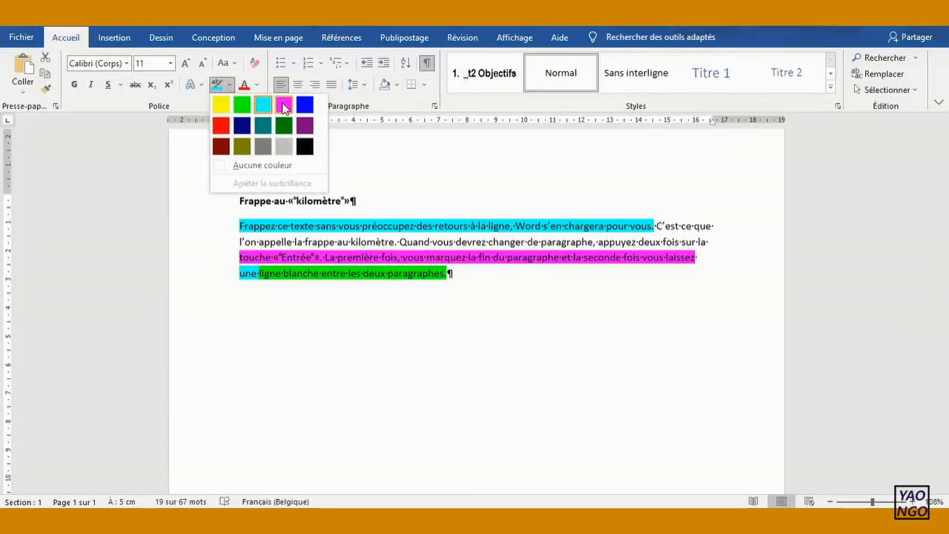
{"action": "left_click", "coordinate": [284, 107]}
{"action": "left_click", "coordinate": [701, 241]}
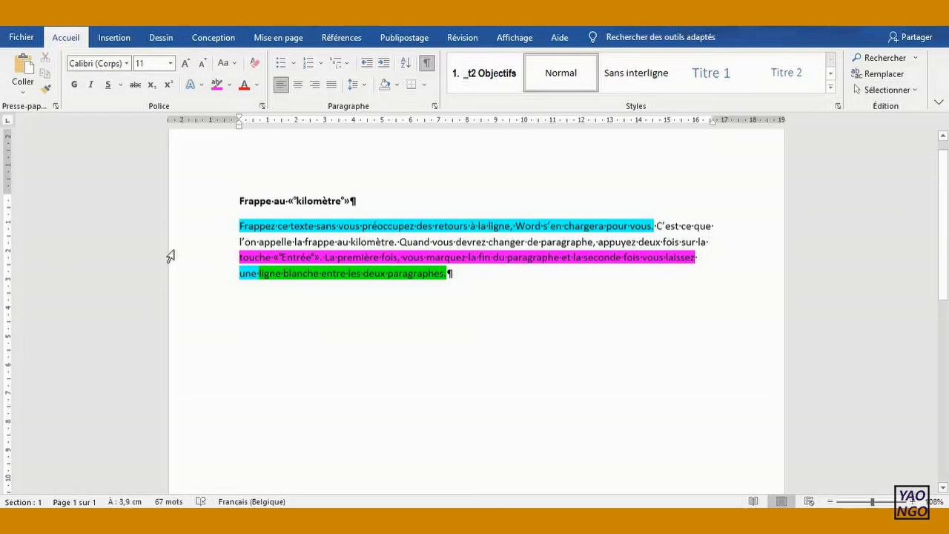
Step: Highlight the paragraph's second line, from "l’on appelle" to "sur la", in light gray
{"action": "left_click", "coordinate": [190, 247]}
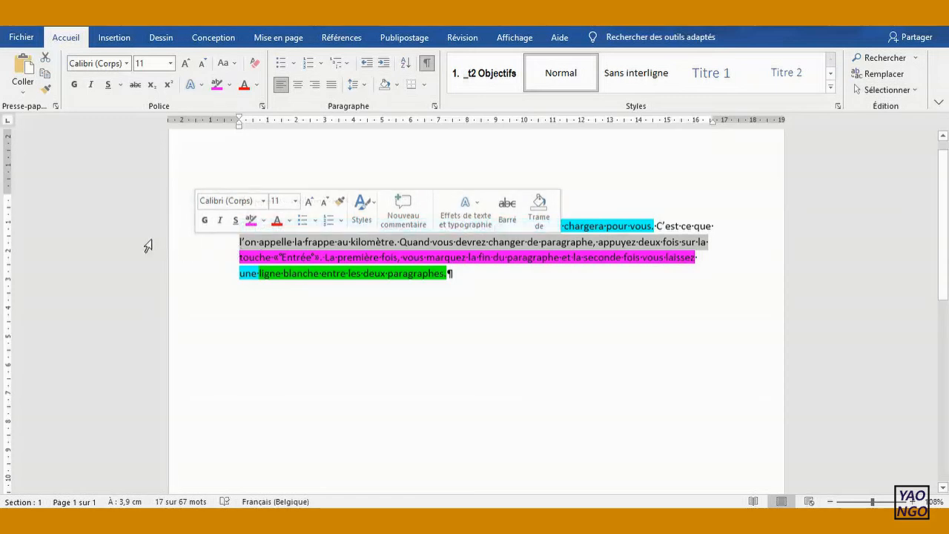
{"action": "left_click", "coordinate": [197, 272]}
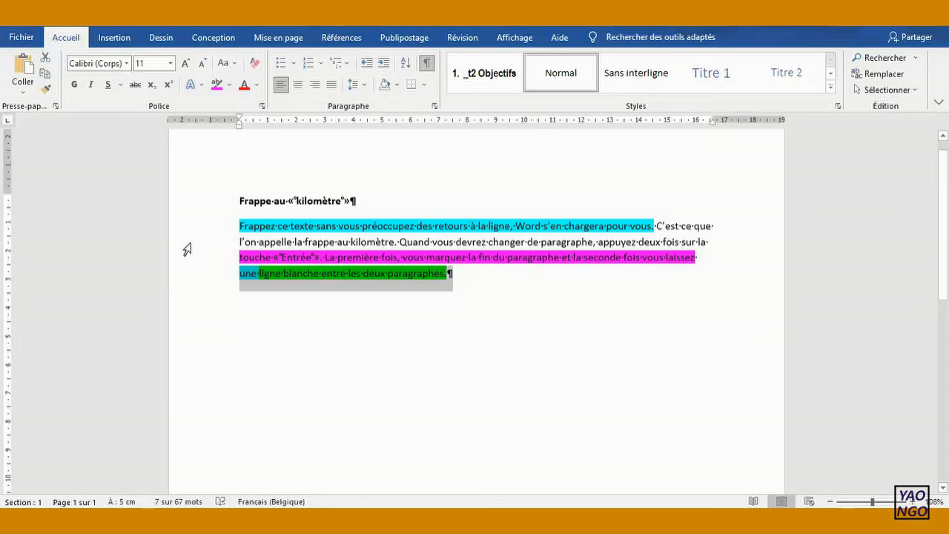
{"action": "left_click", "coordinate": [187, 244]}
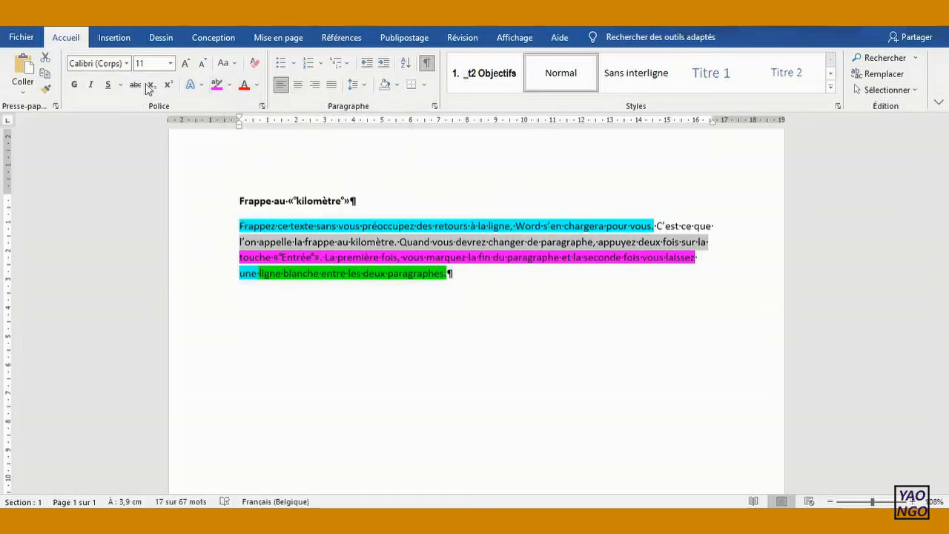
{"action": "left_click", "coordinate": [230, 84]}
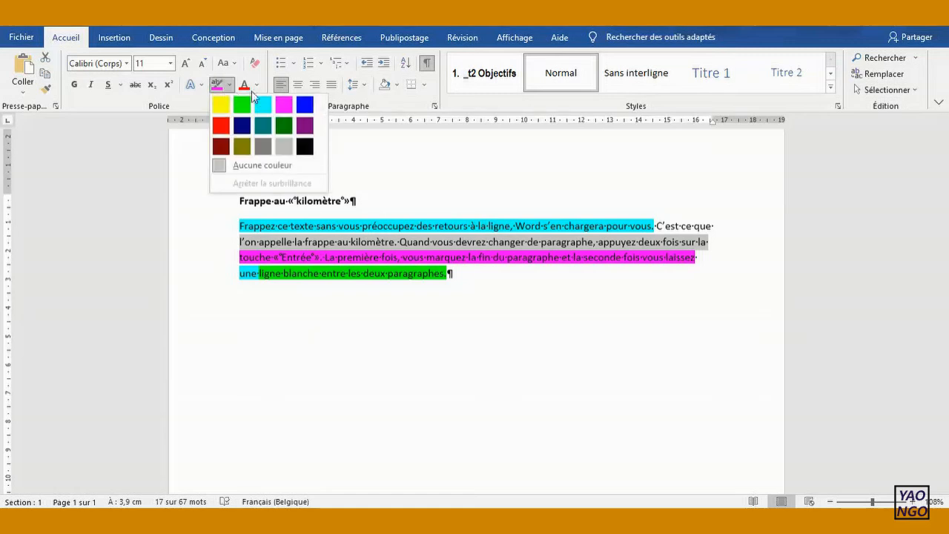
{"action": "left_click", "coordinate": [285, 145]}
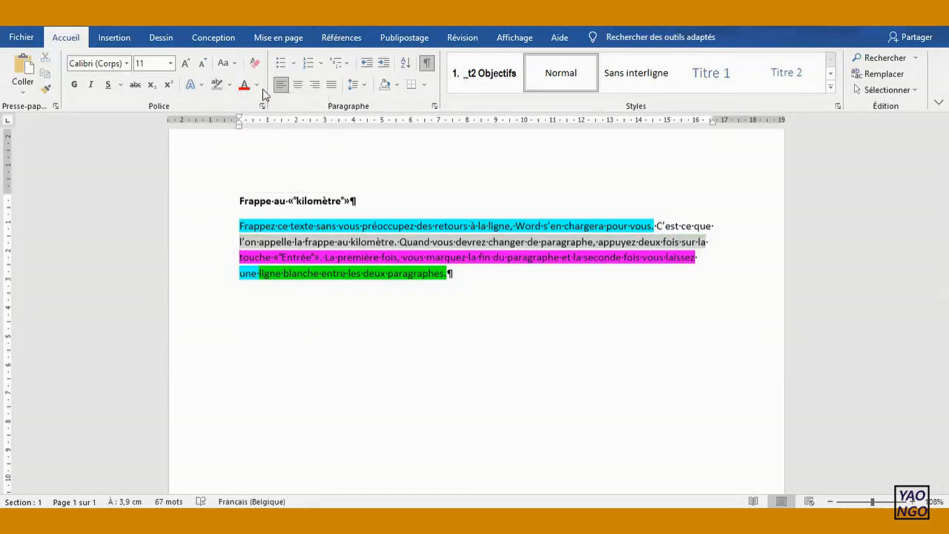
Step: Highlight the paragraph's first line, from "Frappez" to "C’est ce que", in yellow
{"action": "left_click", "coordinate": [187, 233]}
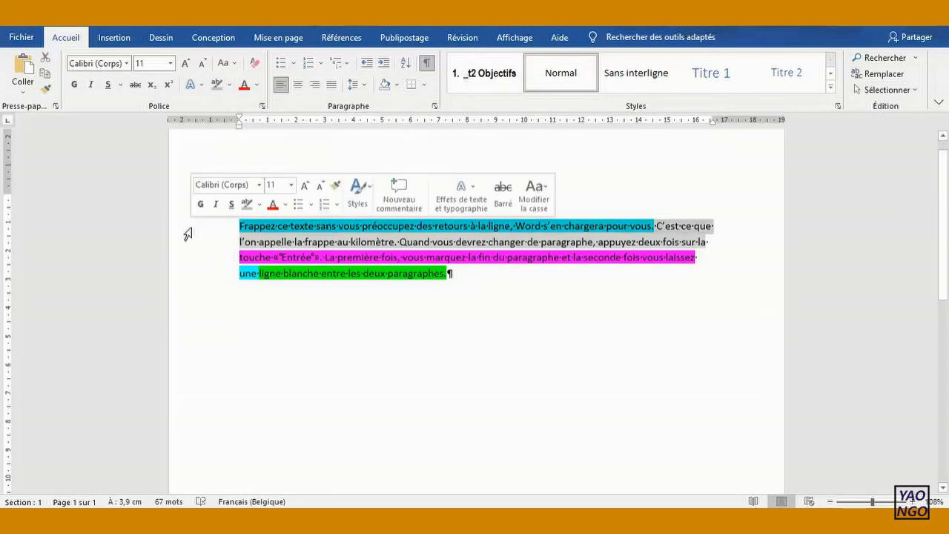
{"action": "left_click", "coordinate": [229, 84]}
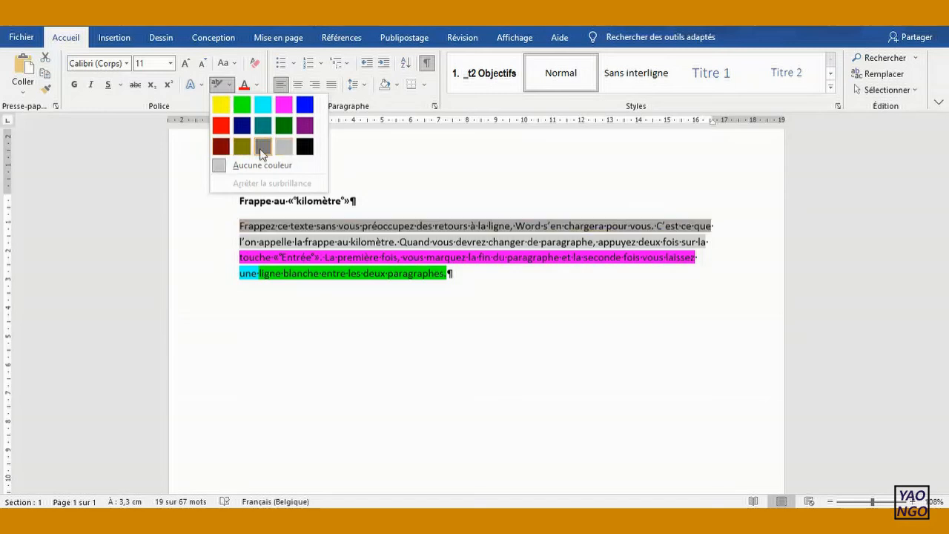
{"action": "left_click", "coordinate": [220, 109]}
{"action": "left_click", "coordinate": [391, 234]}
Step: Add a new paragraph after the highlighted one with the text "Je termine la démo ici."
{"action": "left_click_drag", "start_coordinate": [461, 276], "coordinate": [359, 206]}
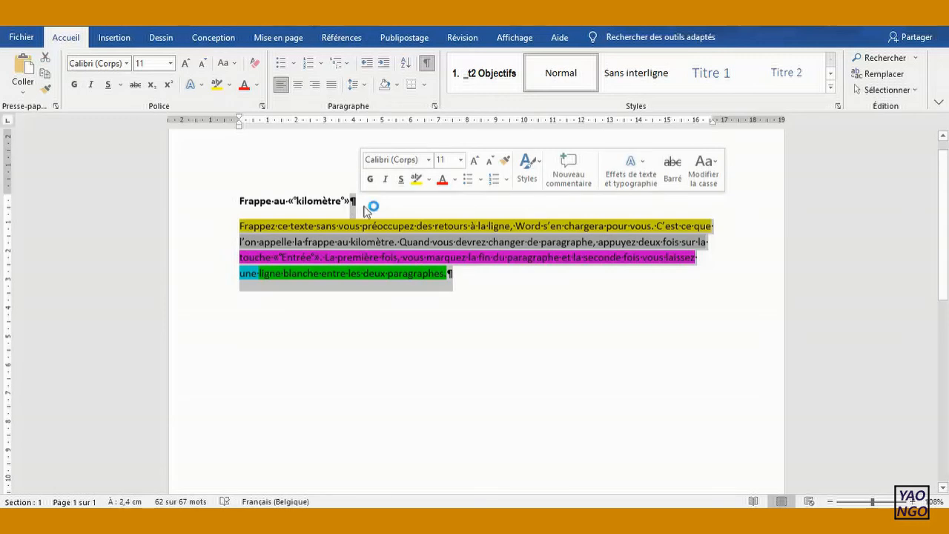
{"action": "left_click", "coordinate": [573, 317]}
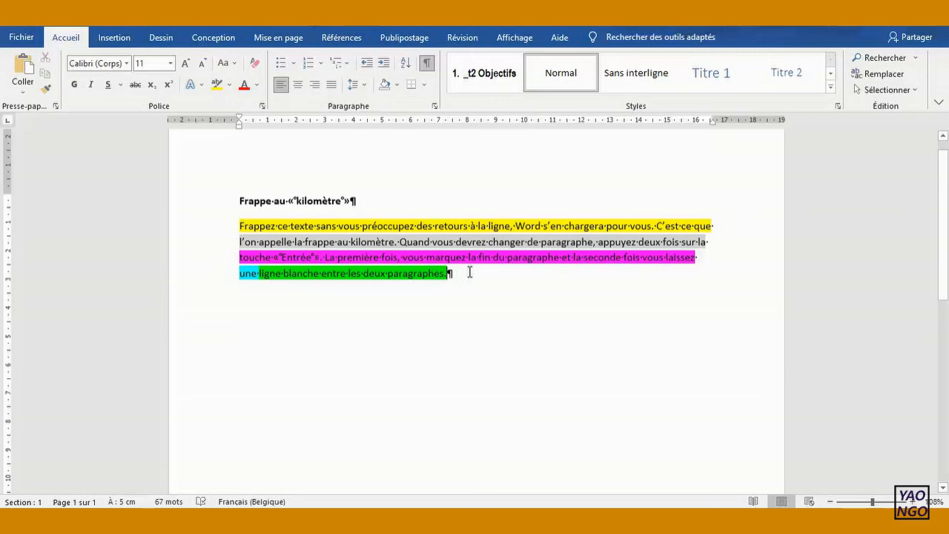
{"action": "key", "text": "Return"}
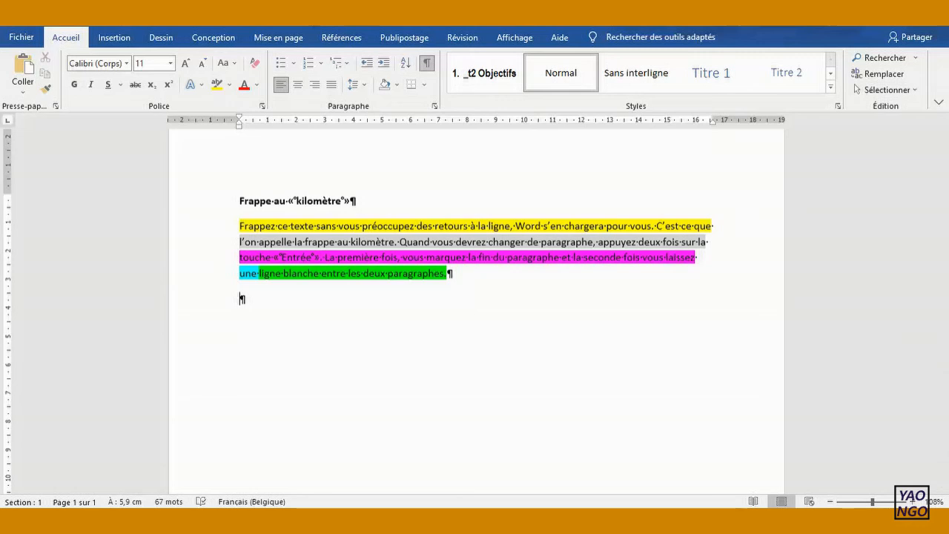
{"action": "type", "text": "Je termine la démo"}
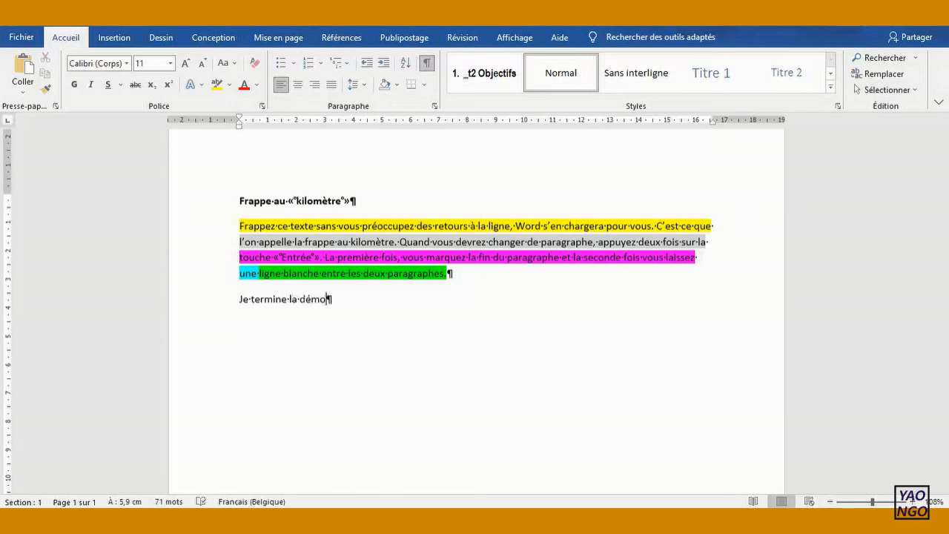
{"action": "type", "text": " ici."}
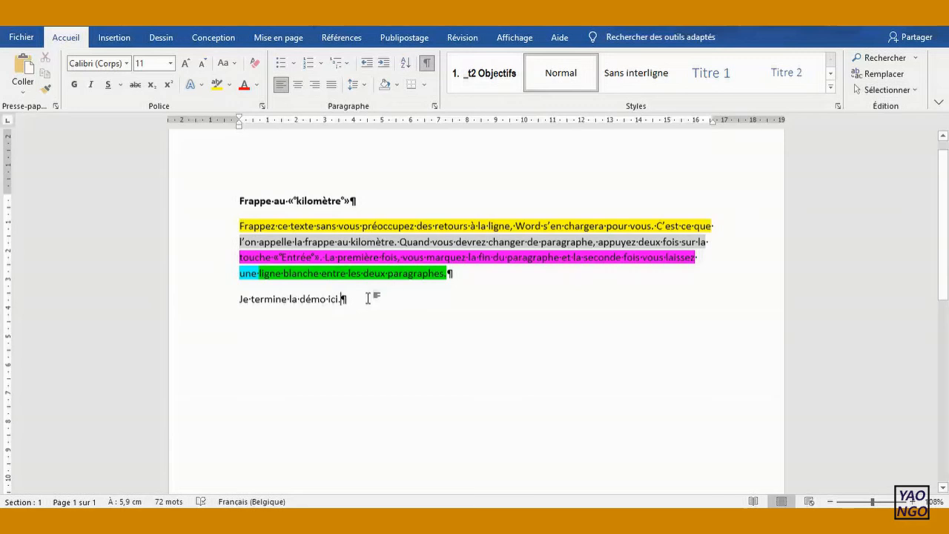
Step: Highlight the paragraph "Je termine la démo ici." in dark yellow
{"action": "left_click_drag", "start_coordinate": [368, 298], "coordinate": [460, 278]}
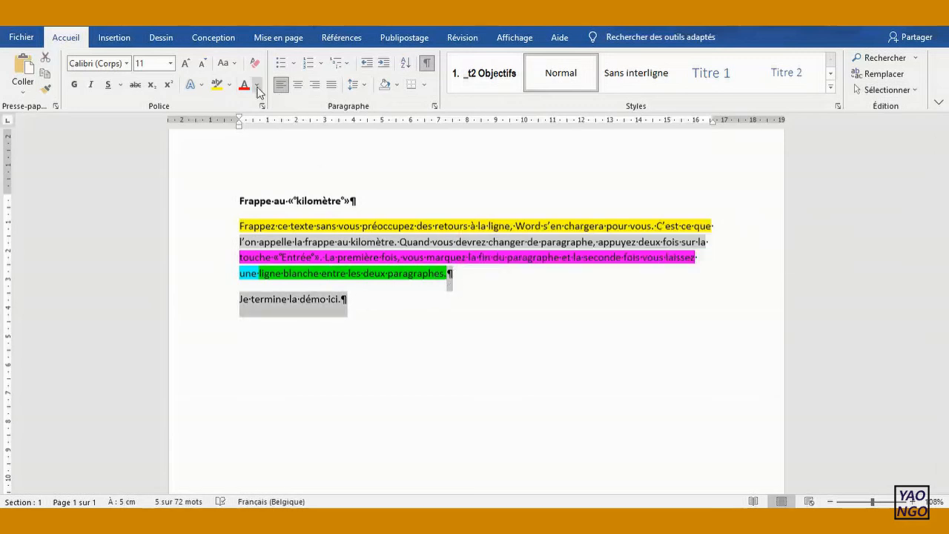
{"action": "left_click", "coordinate": [230, 86]}
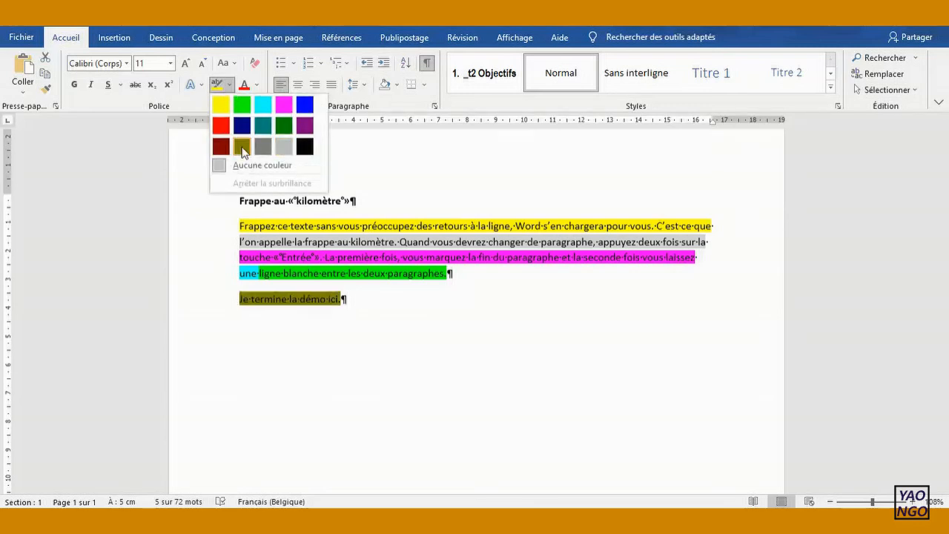
{"action": "left_click", "coordinate": [241, 147]}
{"action": "left_click", "coordinate": [502, 304]}
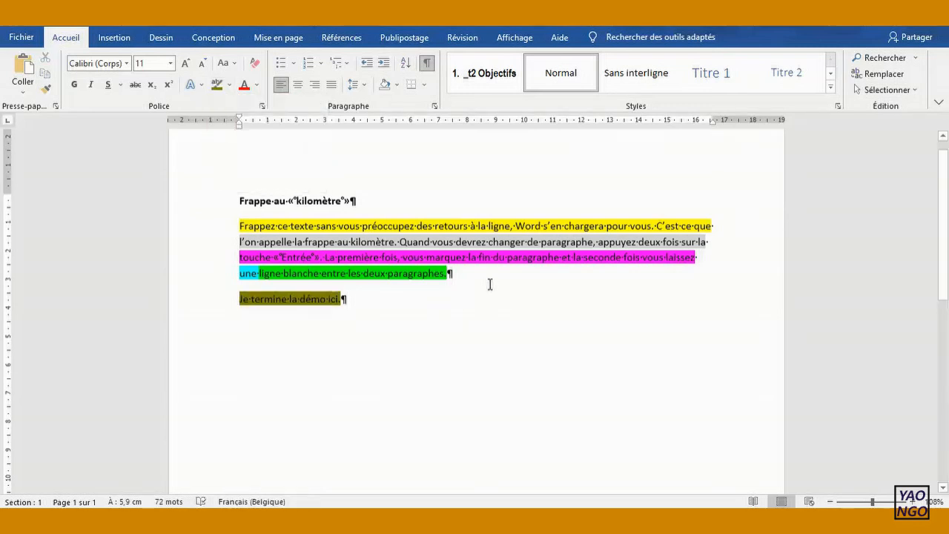
Step: Select the title, the main paragraph and the closing paragraph separately to examine where each paragraph begins and ends
{"action": "left_click_drag", "start_coordinate": [448, 276], "coordinate": [464, 316]}
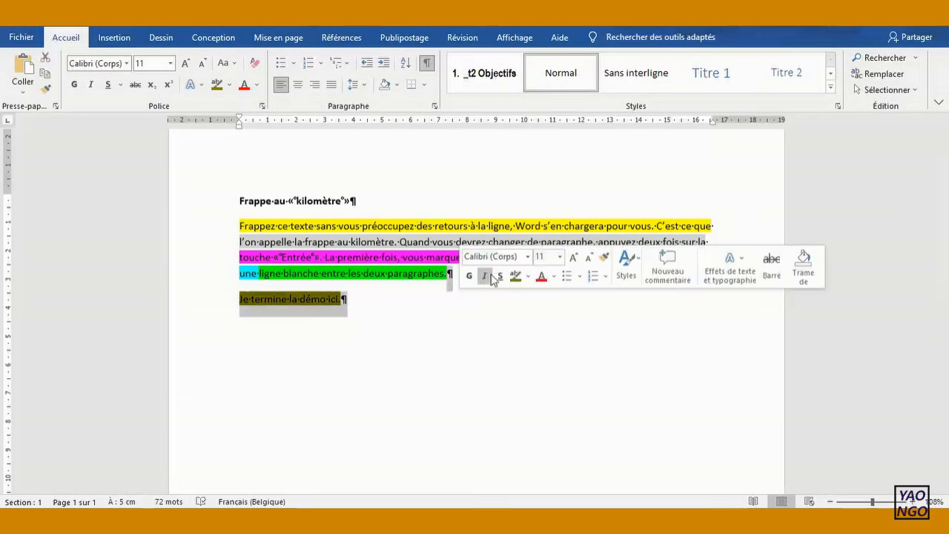
{"action": "left_click", "coordinate": [464, 316]}
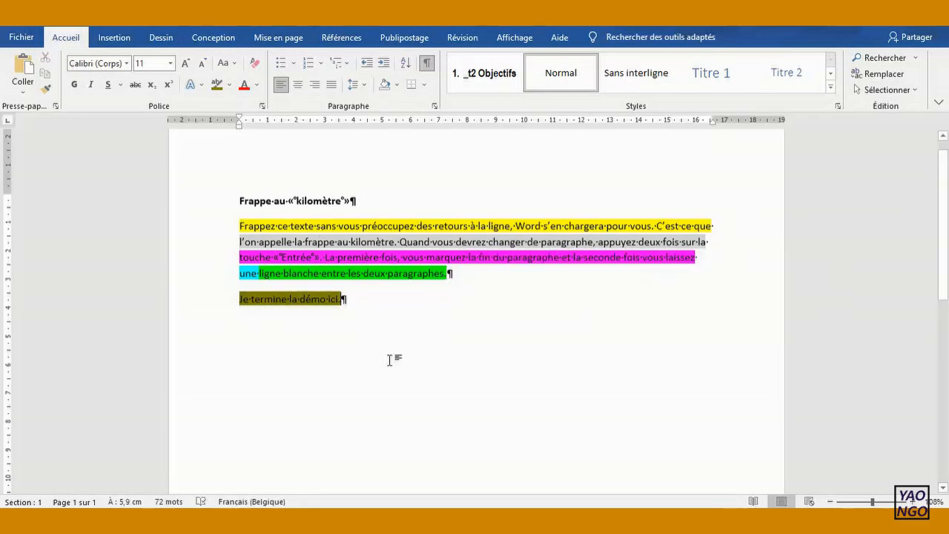
{"action": "left_click_drag", "start_coordinate": [370, 201], "coordinate": [222, 191]}
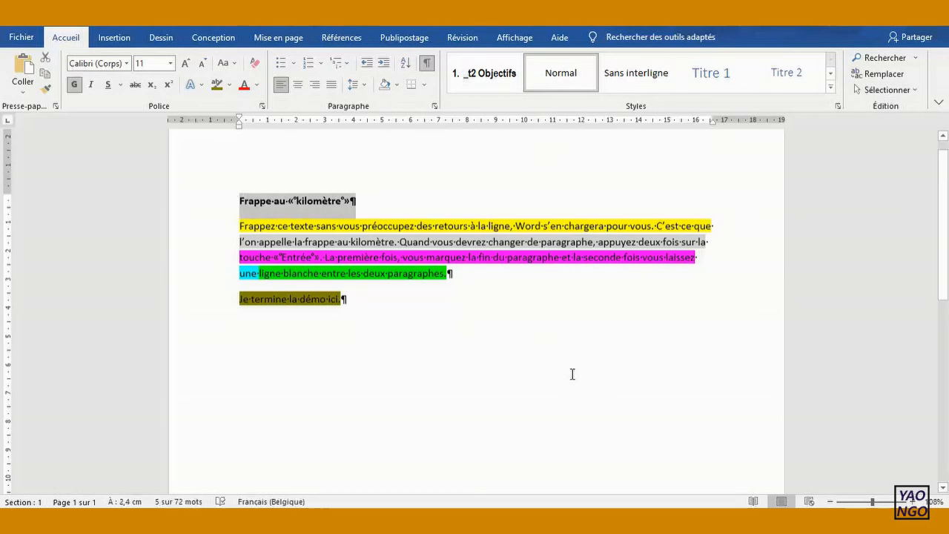
{"action": "left_click", "coordinate": [507, 313]}
{"action": "left_click_drag", "start_coordinate": [461, 277], "coordinate": [365, 208]}
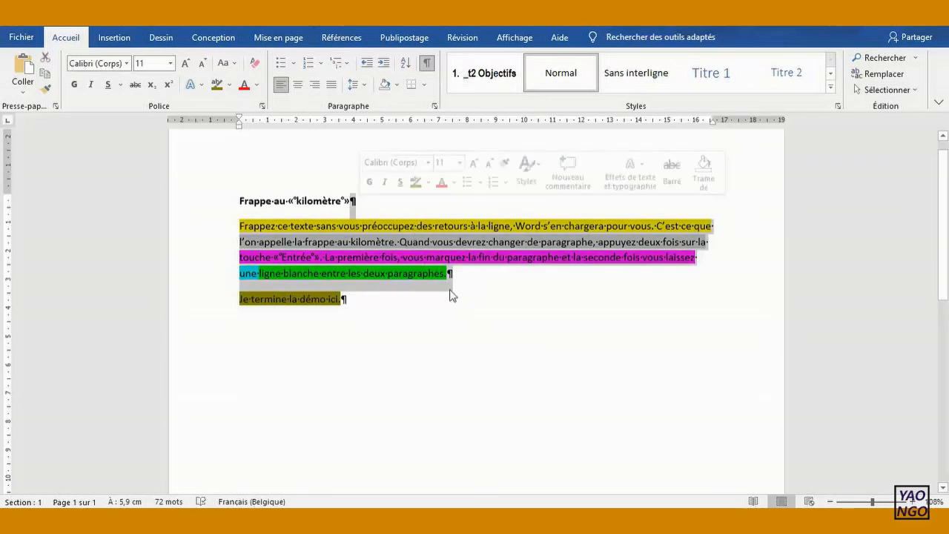
{"action": "left_click", "coordinate": [513, 362]}
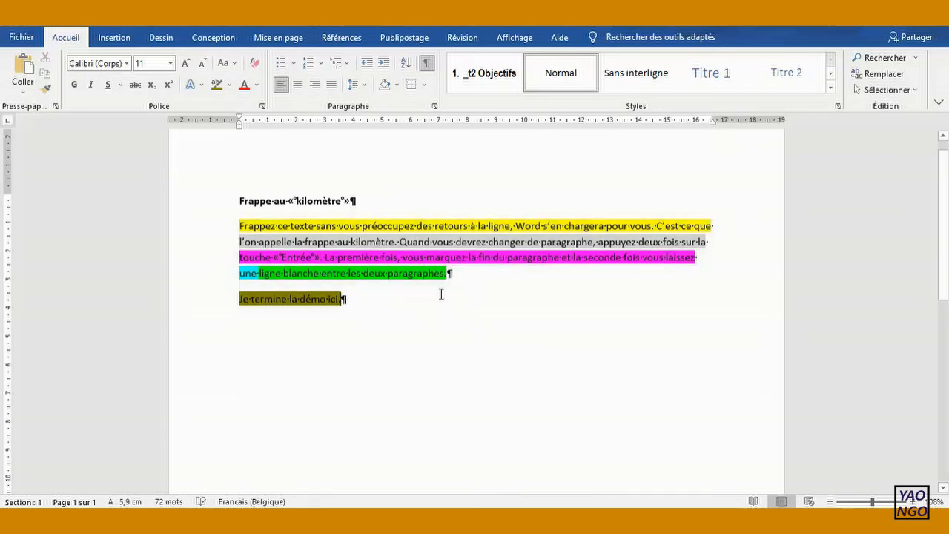
{"action": "left_click_drag", "start_coordinate": [441, 294], "coordinate": [450, 275]}
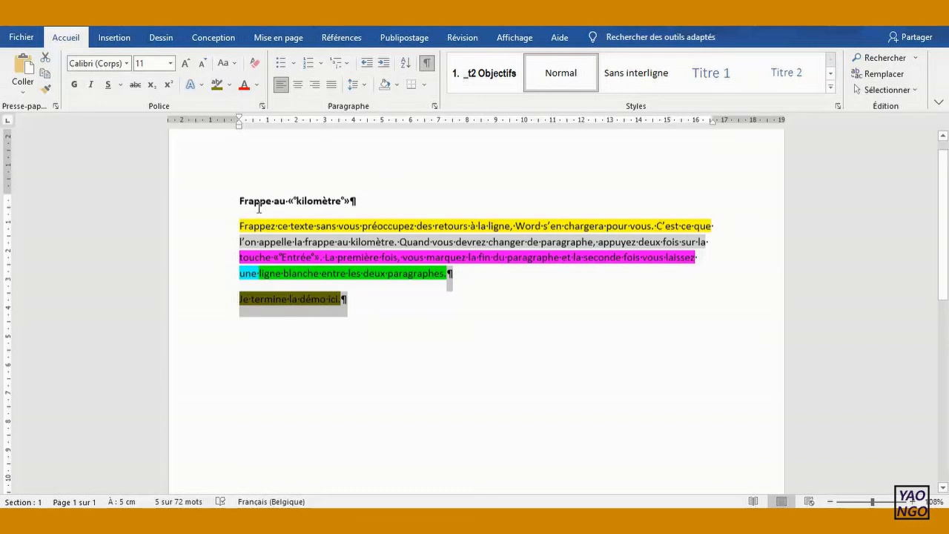
Step: Select the word "Frappez", the first sentence and the whole main paragraph in turn to compare word, sentence and paragraph
{"action": "left_click", "coordinate": [475, 299]}
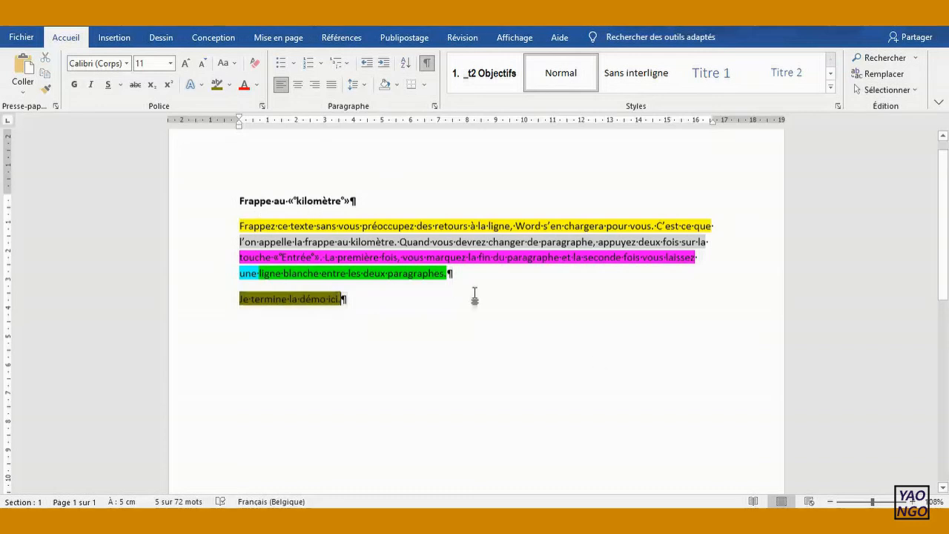
{"action": "left_click_drag", "start_coordinate": [276, 226], "coordinate": [227, 221]}
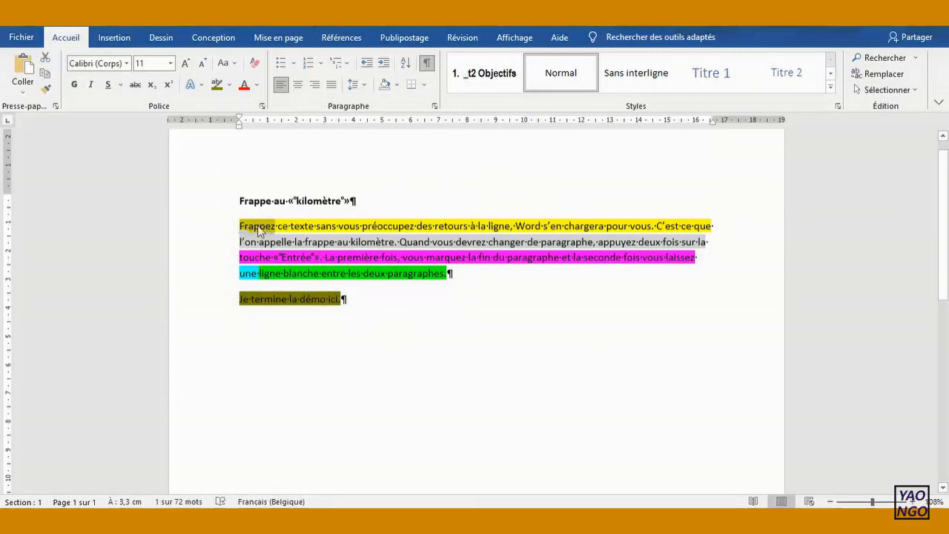
{"action": "left_click", "coordinate": [585, 307]}
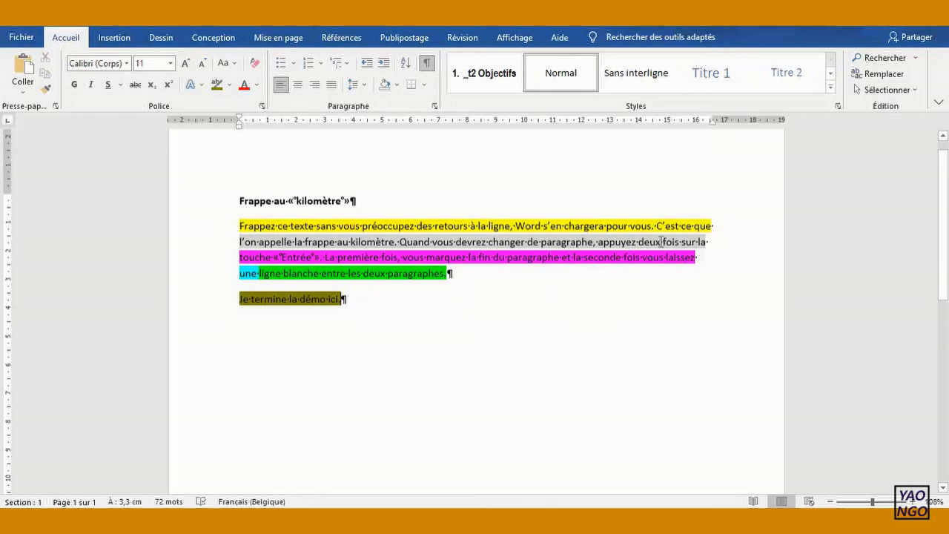
{"action": "left_click_drag", "start_coordinate": [653, 226], "coordinate": [240, 225]}
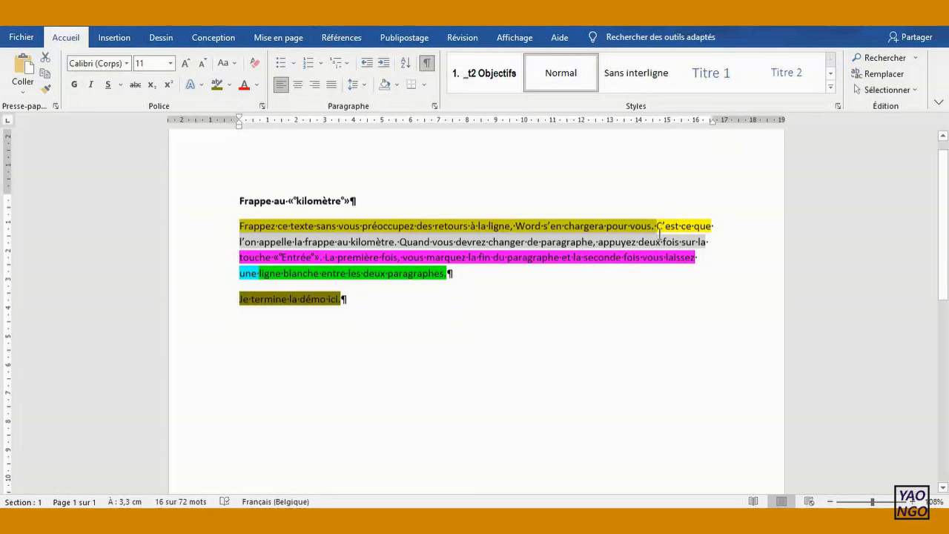
{"action": "left_click", "coordinate": [647, 321]}
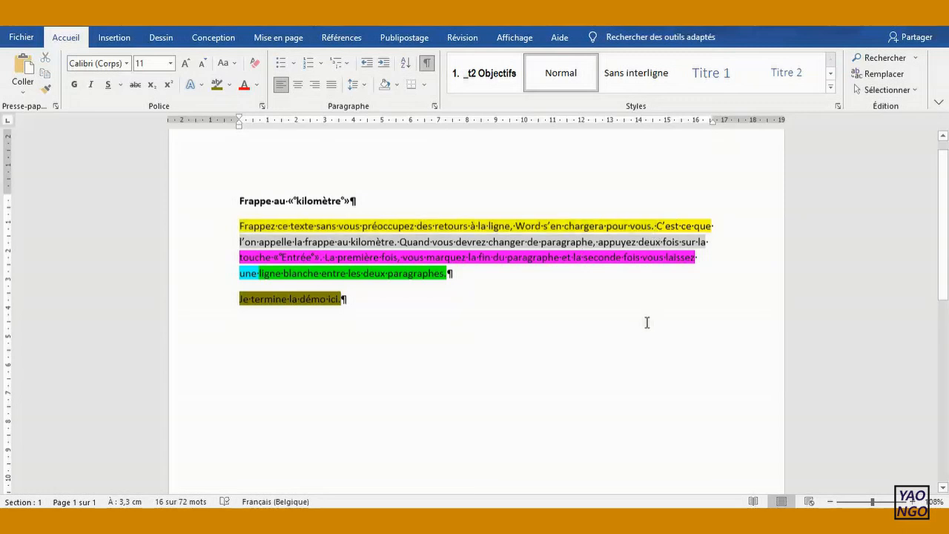
{"action": "left_click_drag", "start_coordinate": [468, 277], "coordinate": [353, 202]}
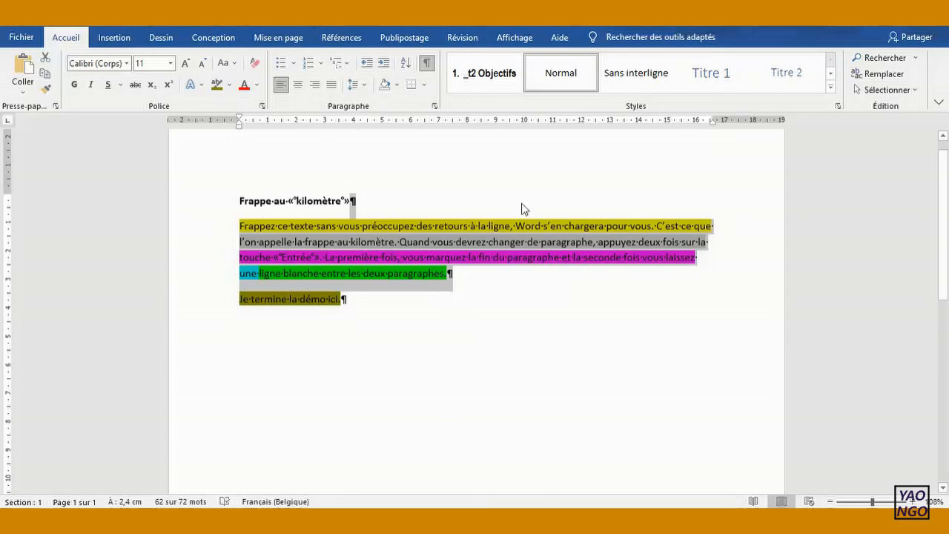
Step: Switch to the PowerPoint presentation and show slide 100 full screen to read the definitions of character, word, sentence, paragraph and block
{"action": "key", "text": "alt+Tab"}
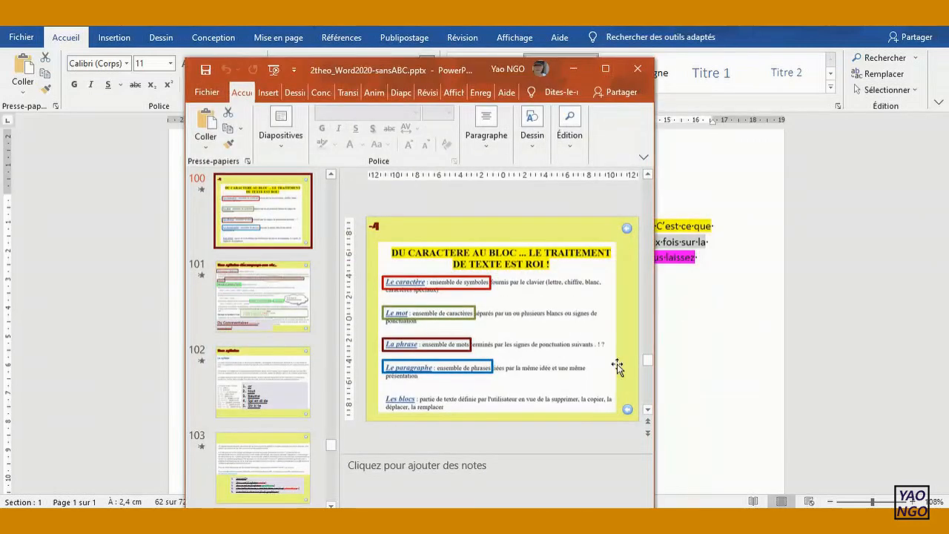
{"action": "left_click", "coordinate": [604, 71]}
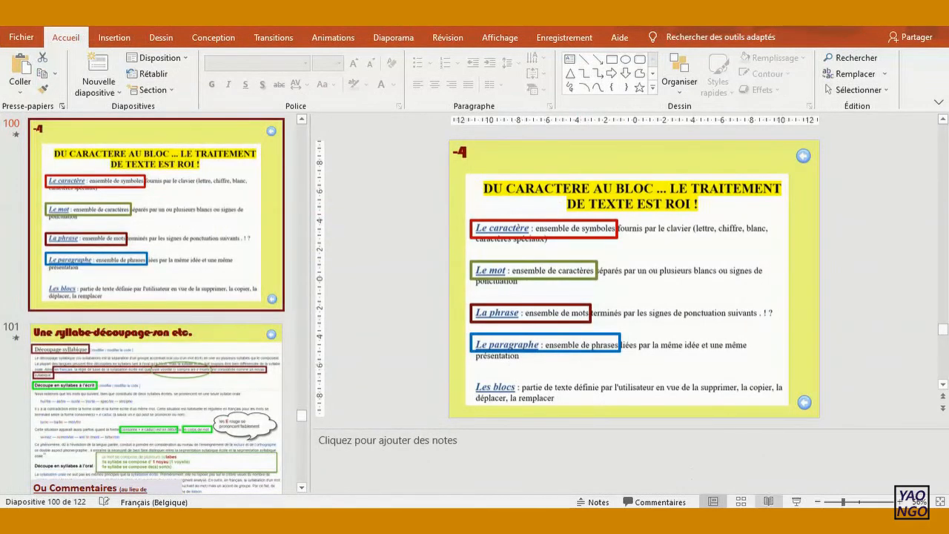
{"action": "left_click", "coordinate": [796, 502]}
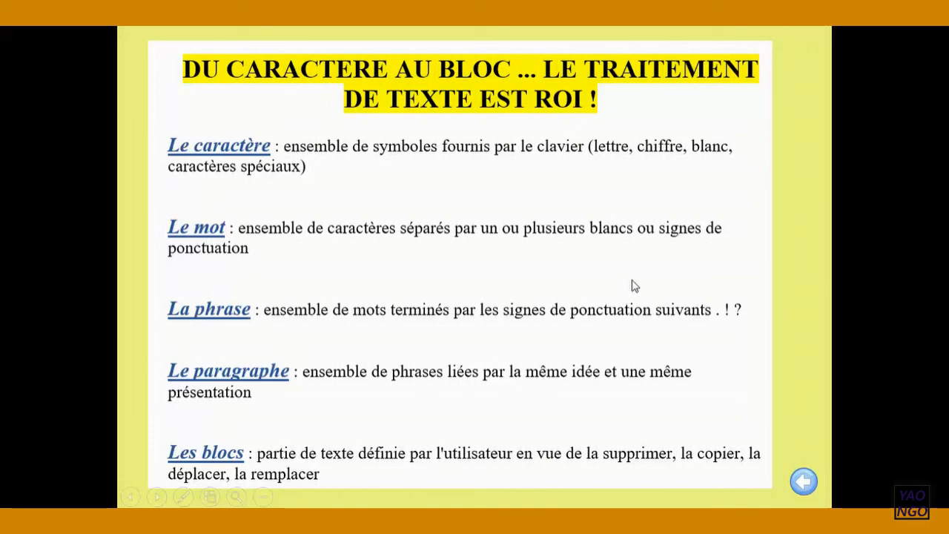
{"action": "key", "text": "Escape"}
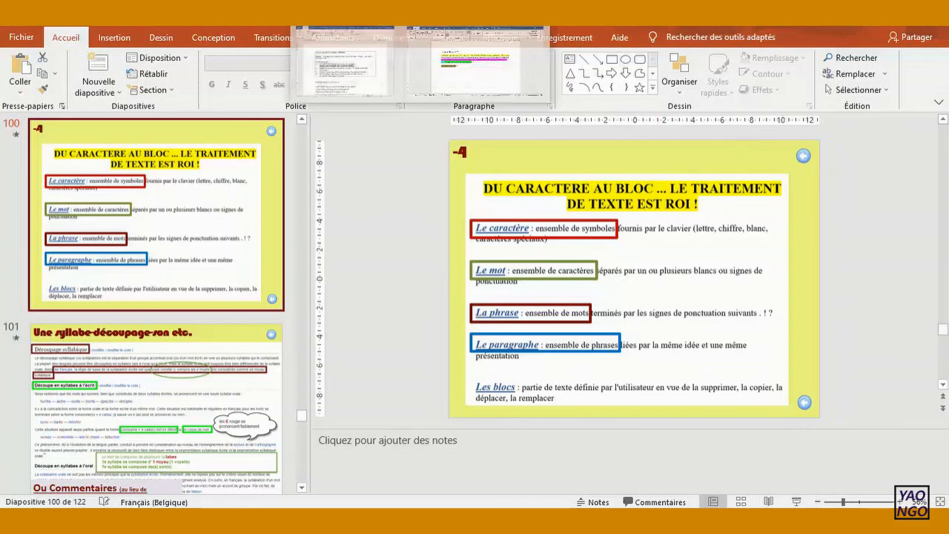
Step: Return to the Word document and select the main paragraph back to the title's paragraph mark to examine its extent
{"action": "left_click", "coordinate": [475, 63]}
{"action": "left_click_drag", "start_coordinate": [469, 274], "coordinate": [365, 207]}
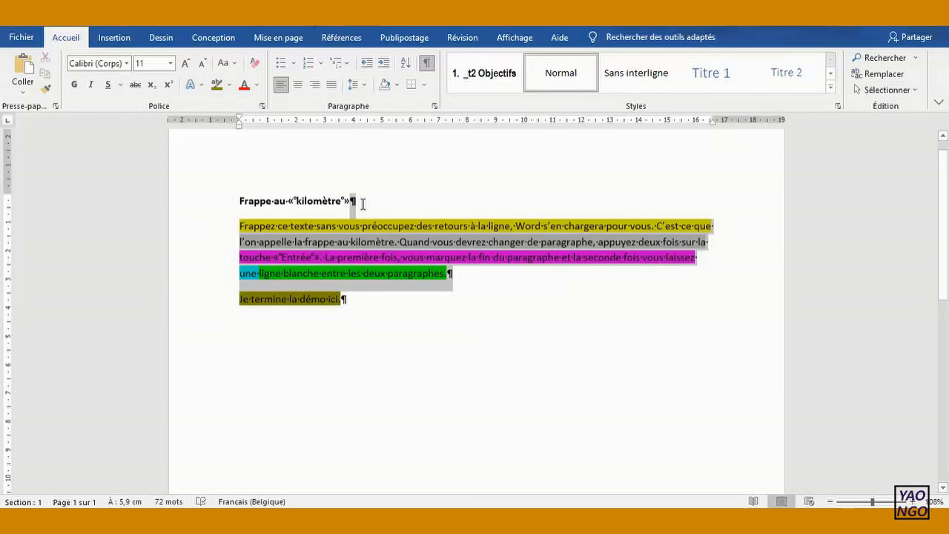
{"action": "left_click", "coordinate": [482, 299]}
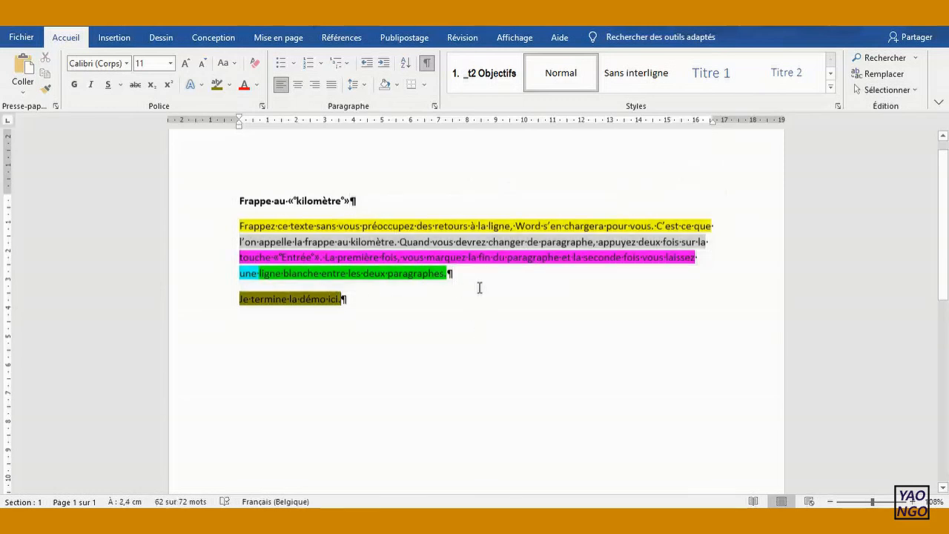
{"action": "left_click_drag", "start_coordinate": [457, 277], "coordinate": [376, 208]}
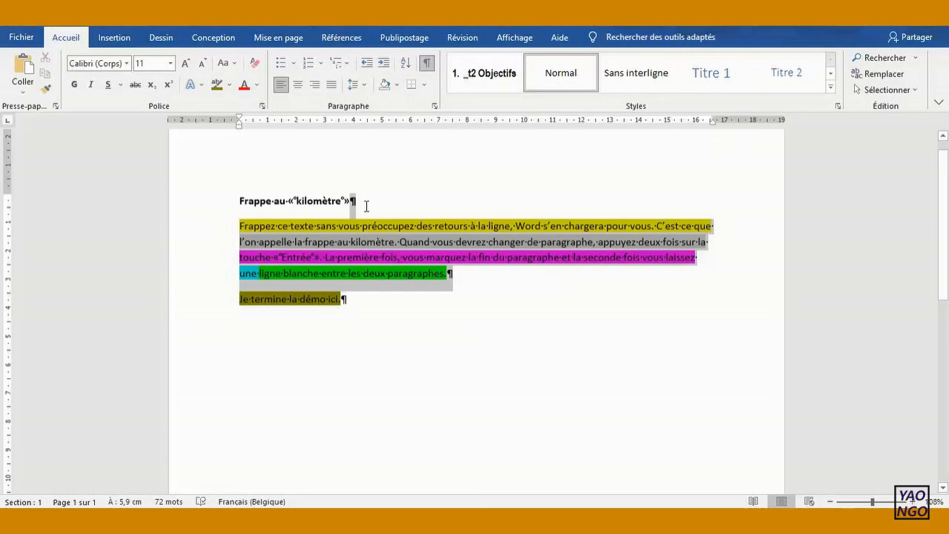
{"action": "left_click_drag", "start_coordinate": [365, 206], "coordinate": [364, 205]}
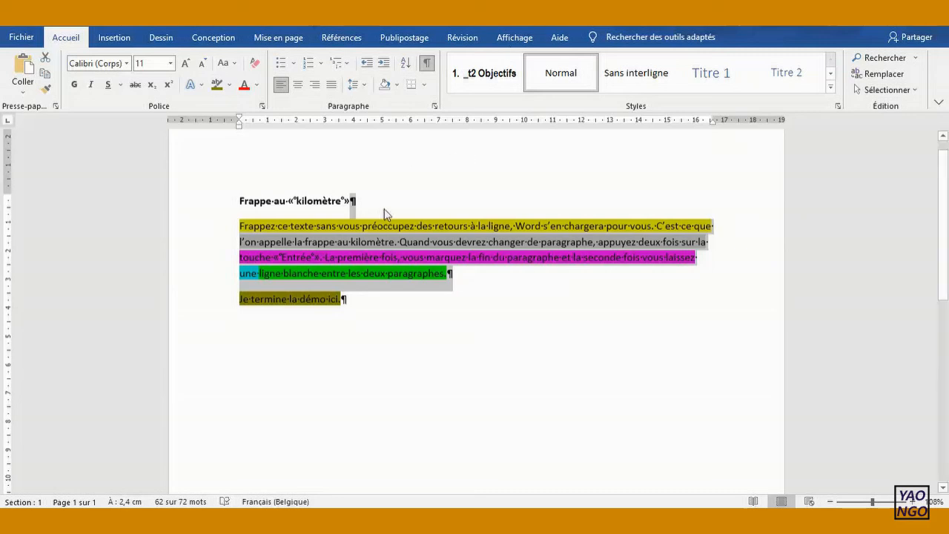
{"action": "left_click_drag", "start_coordinate": [461, 276], "coordinate": [356, 210]}
{"action": "left_click", "coordinate": [472, 347]}
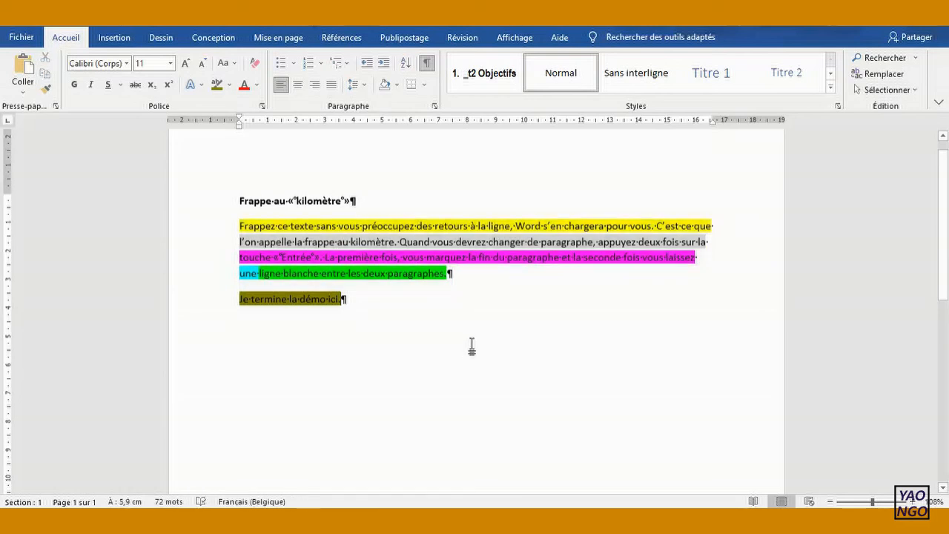
Step: Select the main paragraph, the closing paragraph and the yellow first line in turn to compare paragraphs with a line
{"action": "left_click_drag", "start_coordinate": [474, 278], "coordinate": [230, 224]}
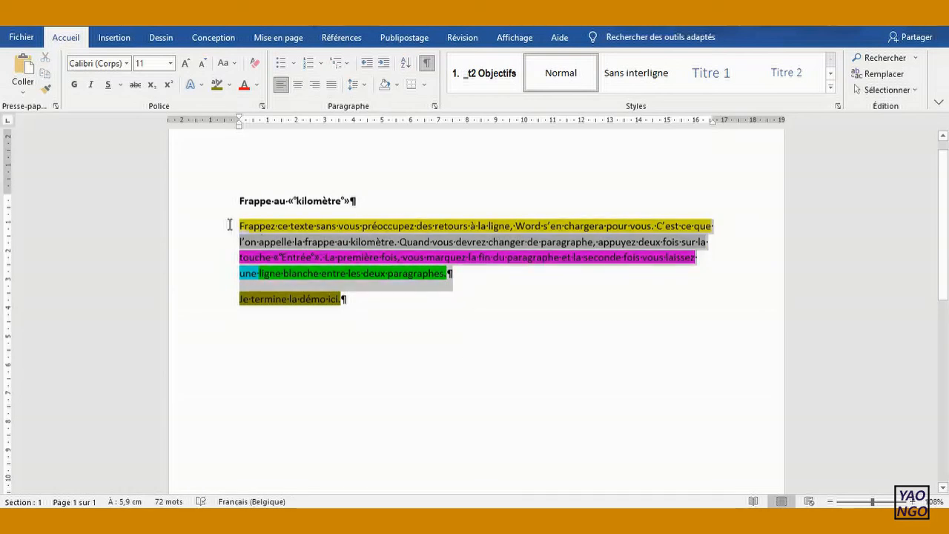
{"action": "left_click", "coordinate": [211, 299]}
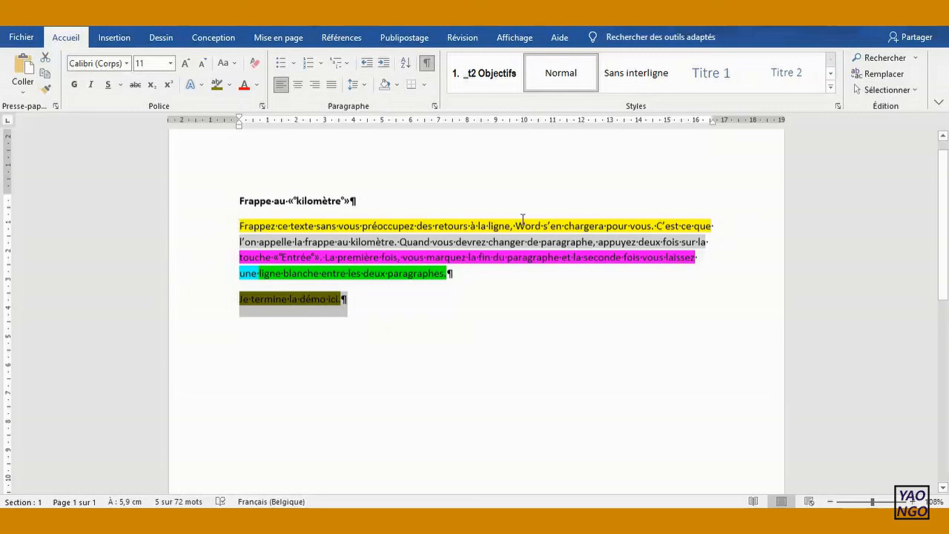
{"action": "left_click", "coordinate": [180, 233]}
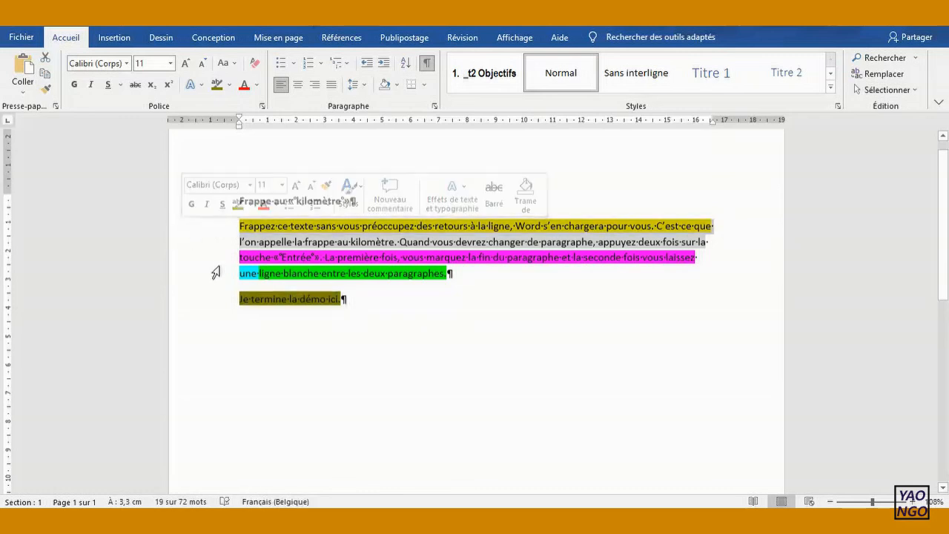
Step: Remove the highlight colour from the closing paragraph "Je termine la démo ici."
{"action": "left_click", "coordinate": [171, 306]}
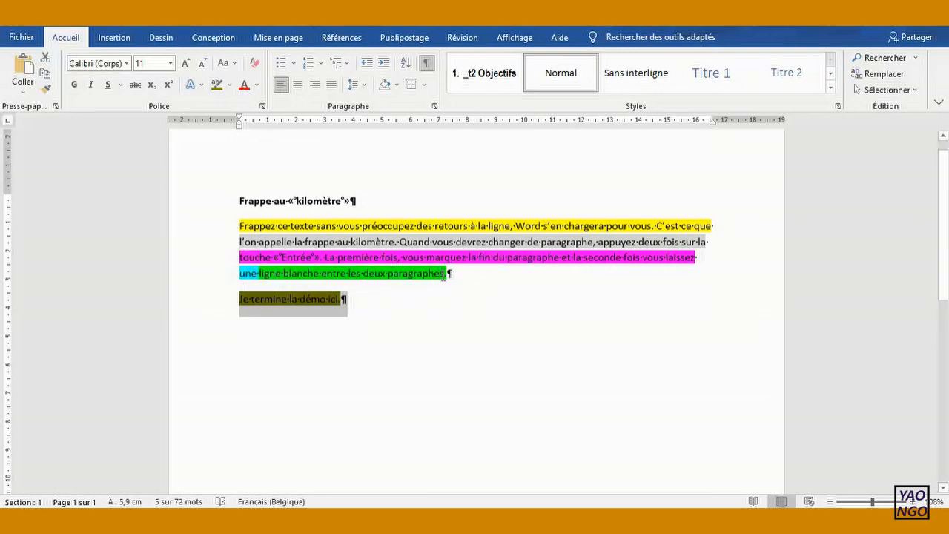
{"action": "left_click", "coordinate": [230, 86]}
{"action": "left_click", "coordinate": [222, 169]}
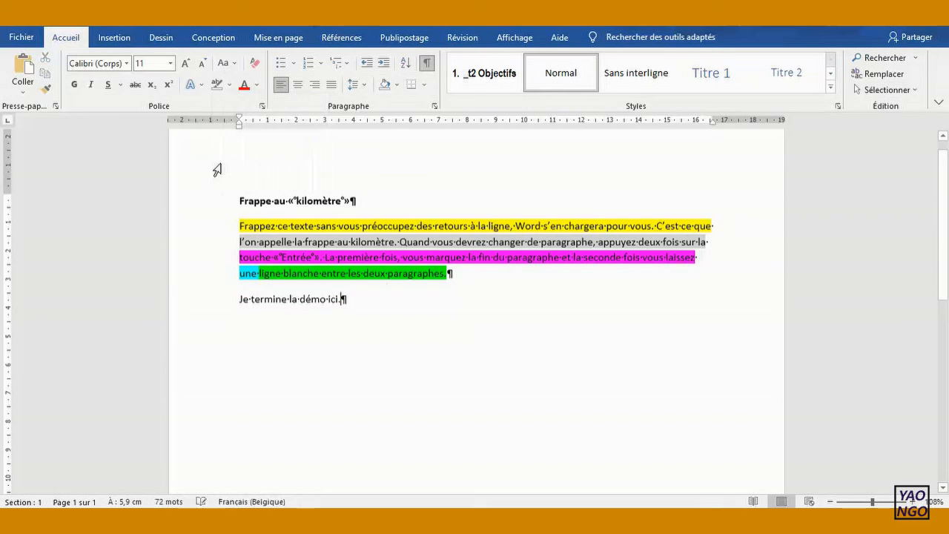